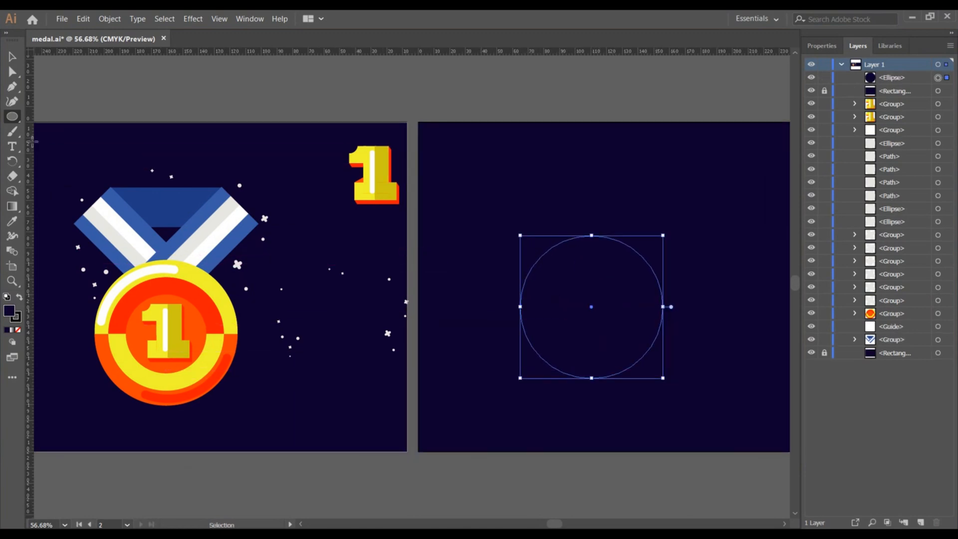
# Fill the circle with the yellow sampled from the reference medal.
pyautogui.click(821, 45)
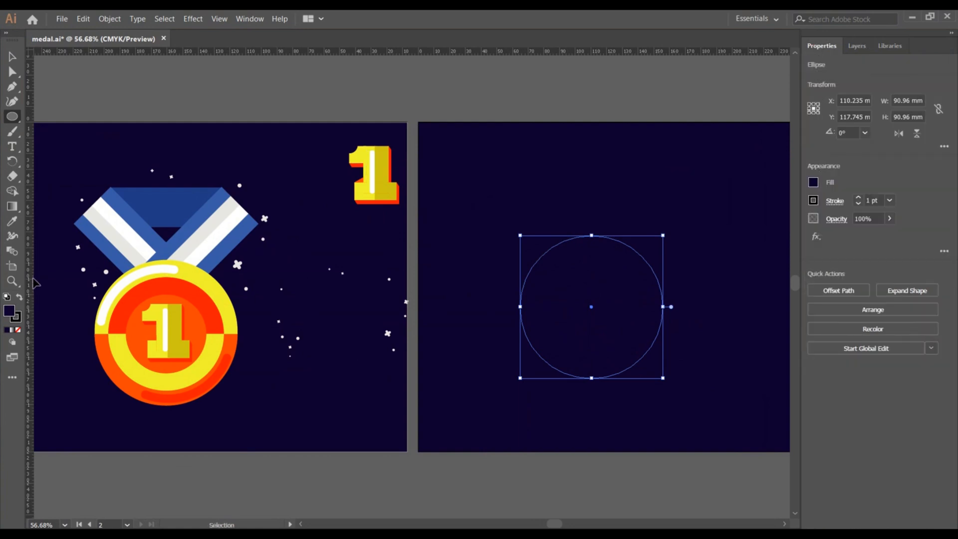
pyautogui.click(12, 222)
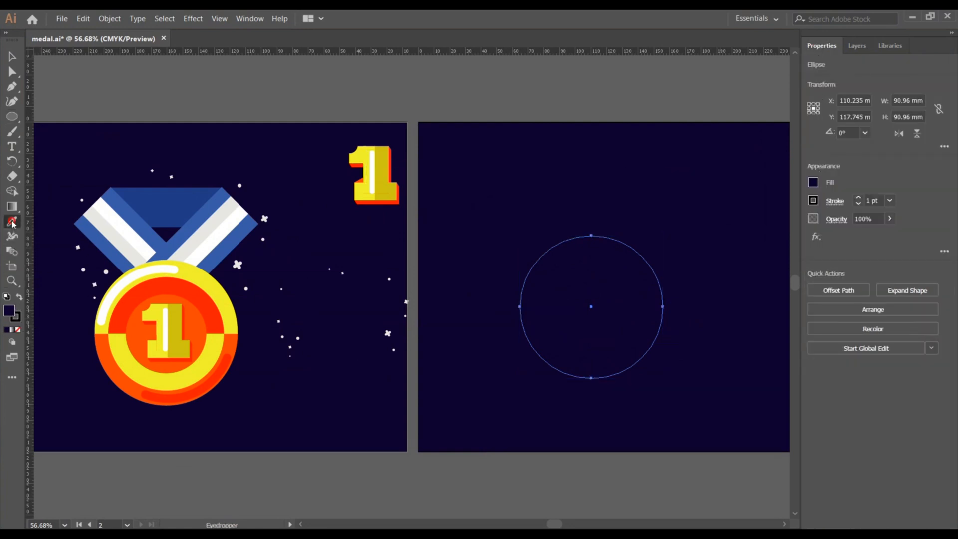
pyautogui.click(198, 275)
pyautogui.click(10, 58)
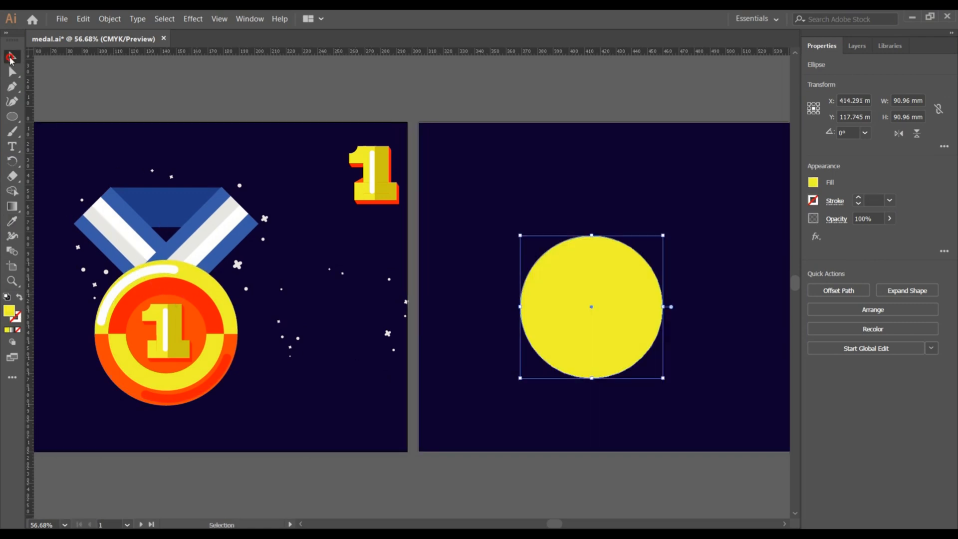
# Draw a rectangle about 120 × 30 mm above the circle.
pyautogui.click(335, 87)
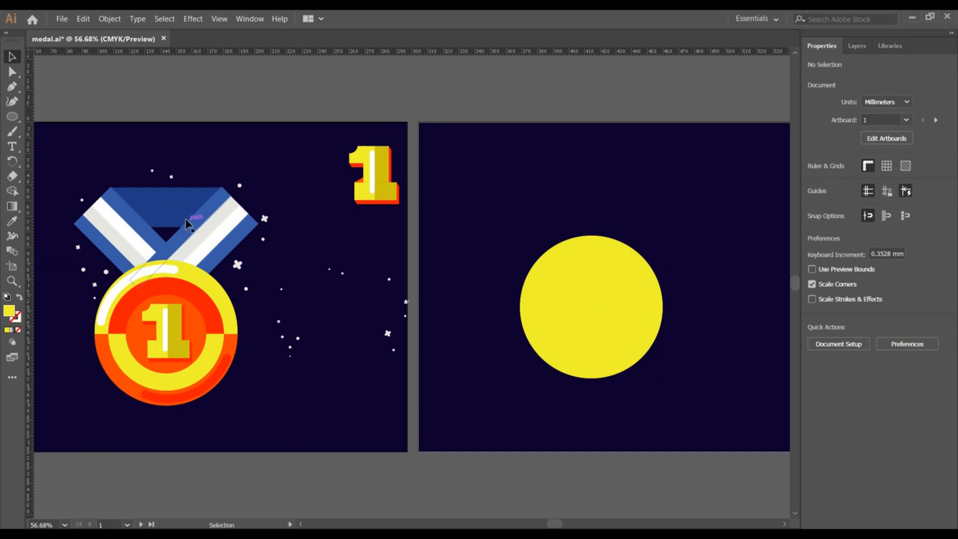
pyautogui.moveTo(12, 117); pyautogui.dragTo(74, 120)
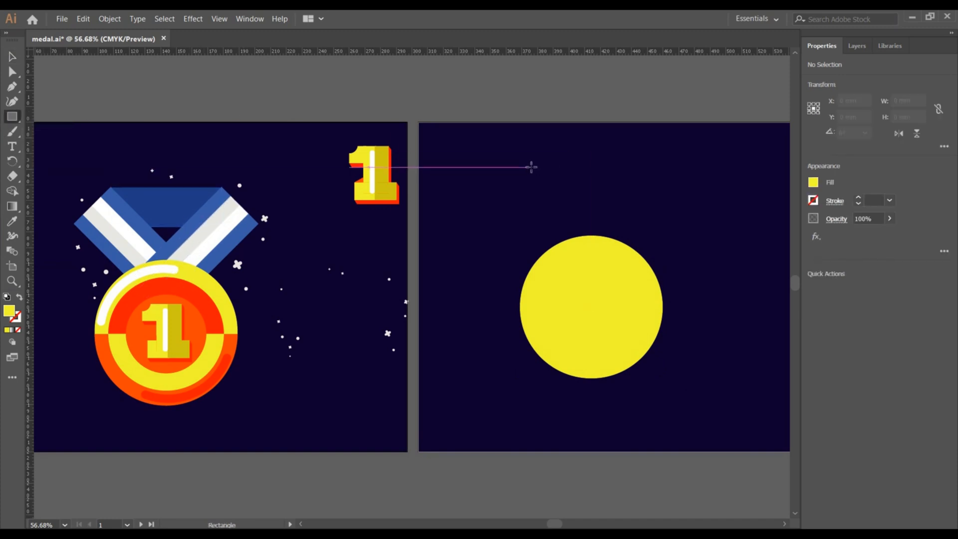
pyautogui.moveTo(529, 164); pyautogui.dragTo(719, 211)
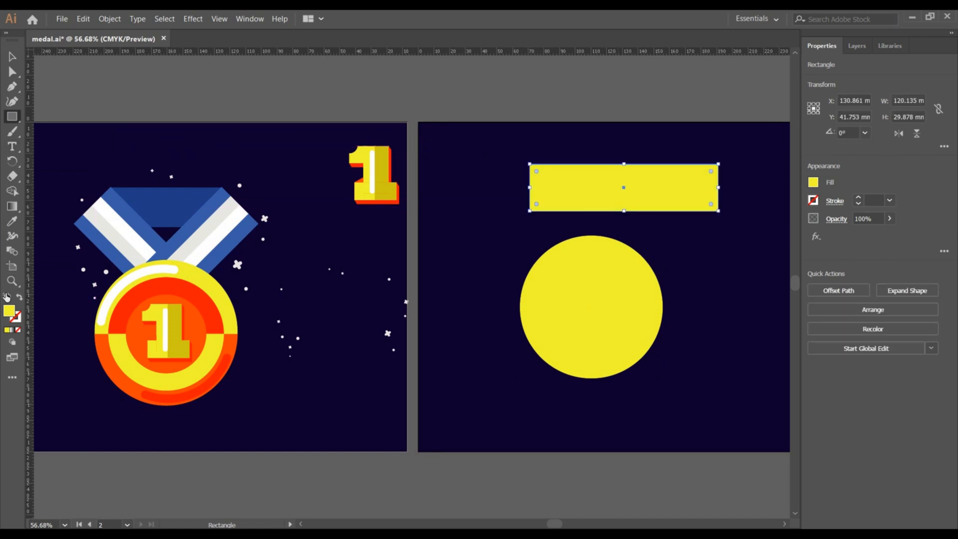
# Fill the rectangle with the dark blue sampled from the reference ribbon.
pyautogui.click(12, 221)
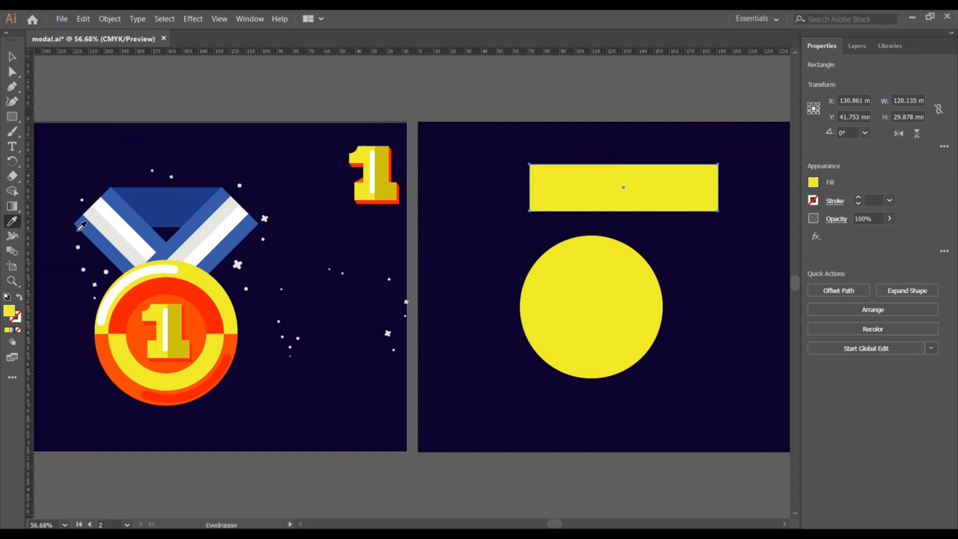
pyautogui.click(184, 193)
pyautogui.click(12, 57)
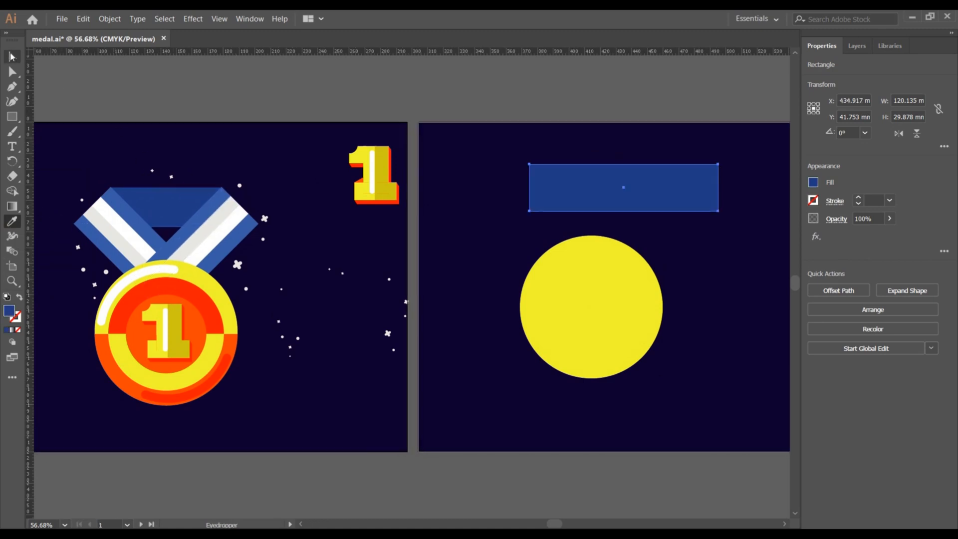
pyautogui.click(426, 103)
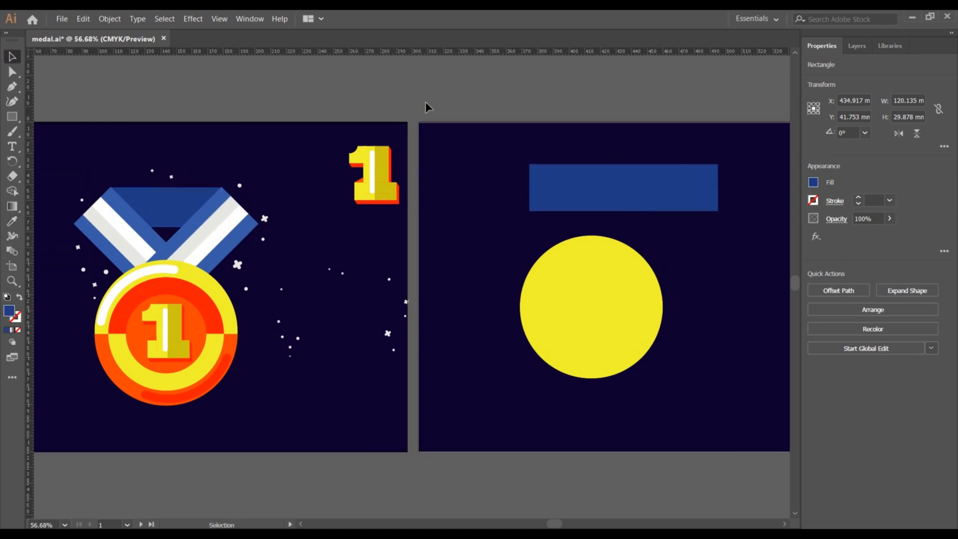
# Shorten the blue rectangle's right side to about 96 mm wide.
pyautogui.click(691, 191)
pyautogui.moveTo(718, 188); pyautogui.dragTo(680, 190)
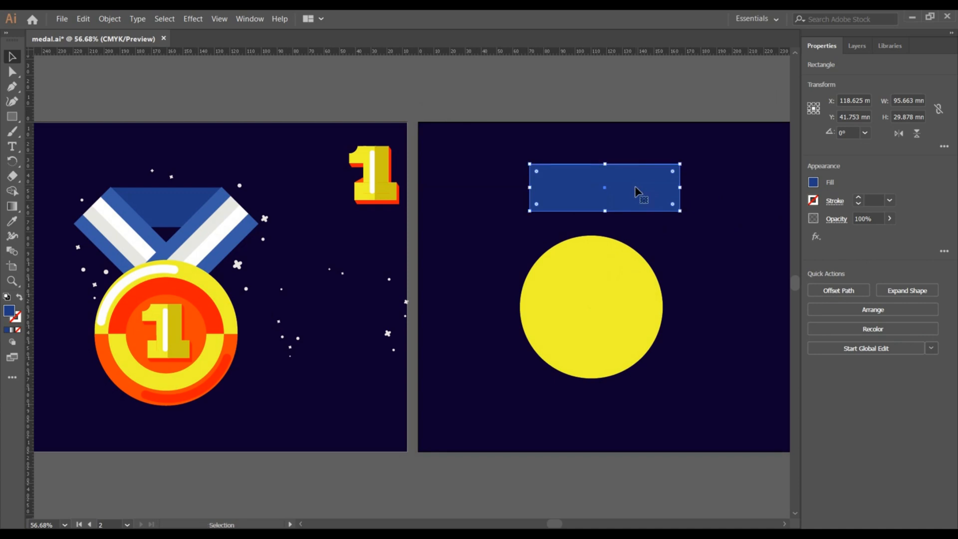
# Rotate a copy of the blue rectangle to about 322° and move it down onto the circle.
pyautogui.moveTo(683, 214); pyautogui.dragTo(657, 262)
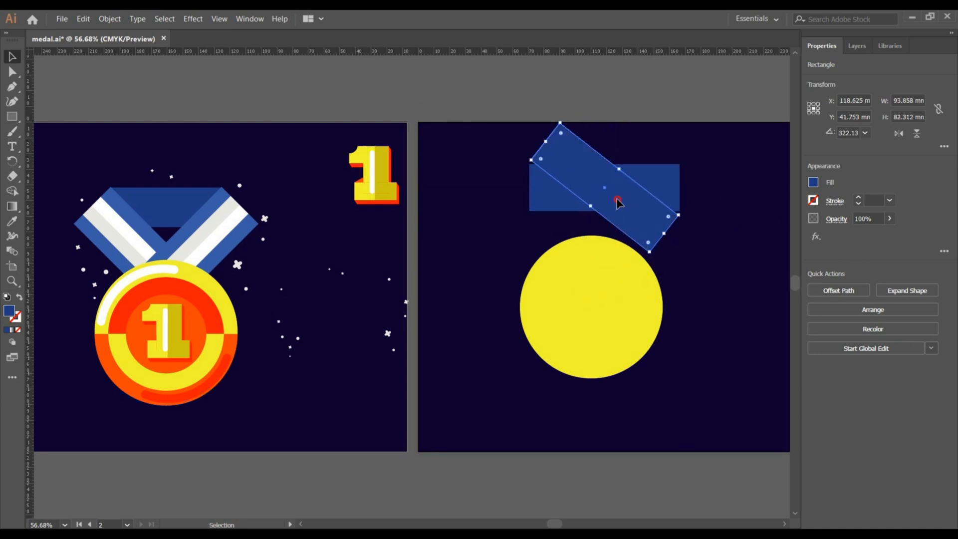
pyautogui.moveTo(616, 202); pyautogui.dragTo(587, 243)
pyautogui.click(703, 259)
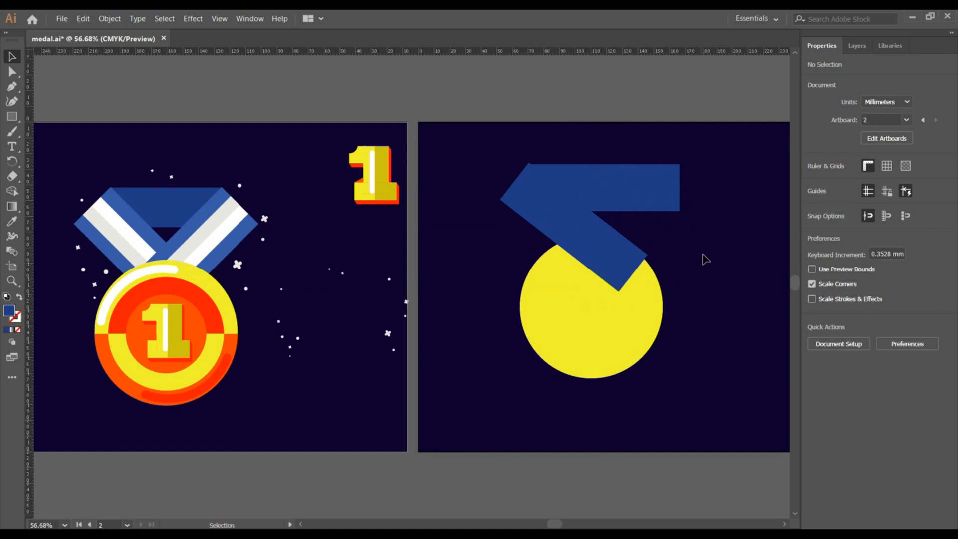
# Create a narrower stripe rectangle, about 81 × 66 mm, inside the rotated blue band.
pyautogui.click(645, 214)
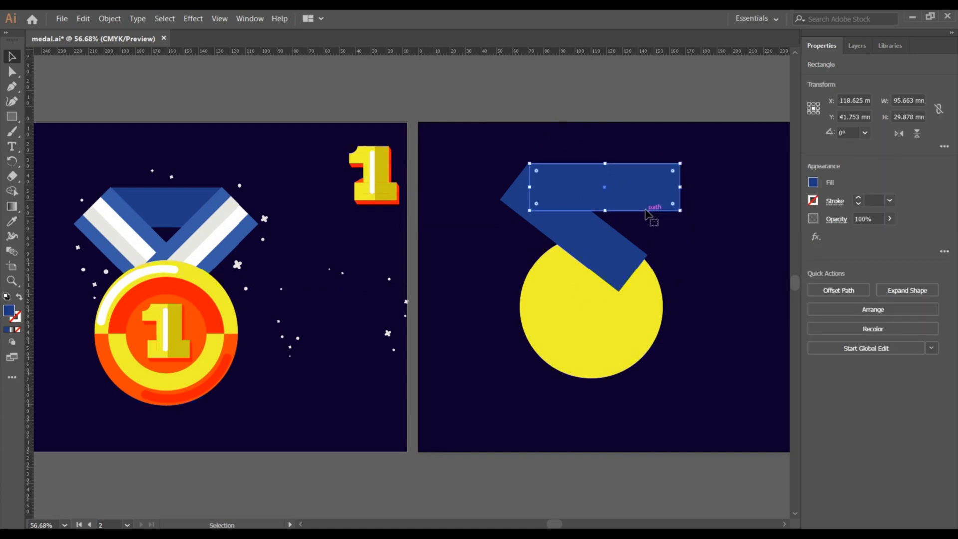
pyautogui.click(695, 252)
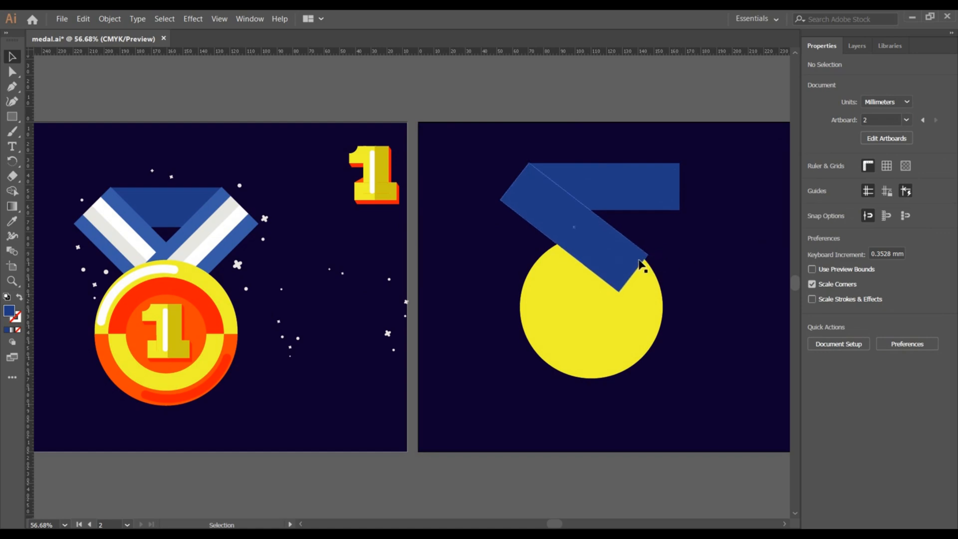
pyautogui.click(603, 259)
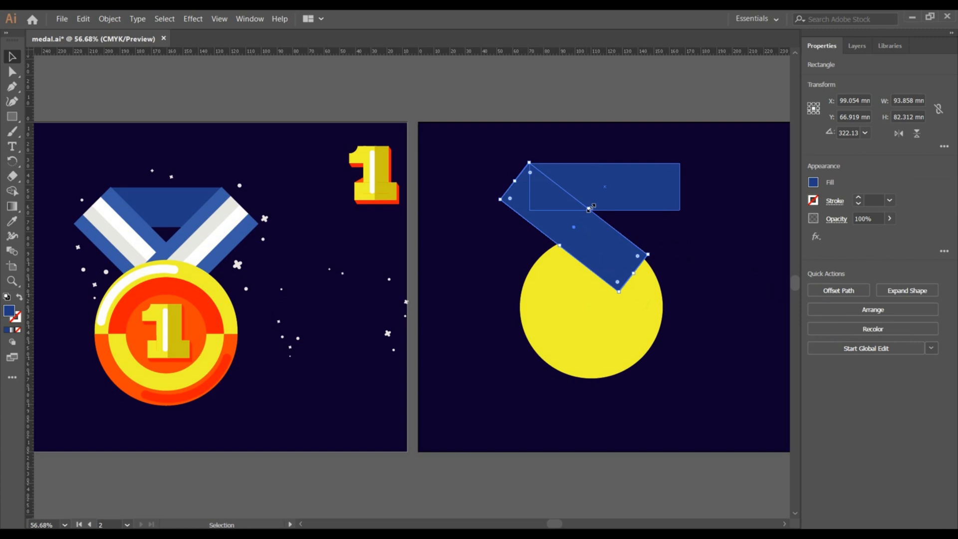
pyautogui.moveTo(590, 208); pyautogui.dragTo(579, 221)
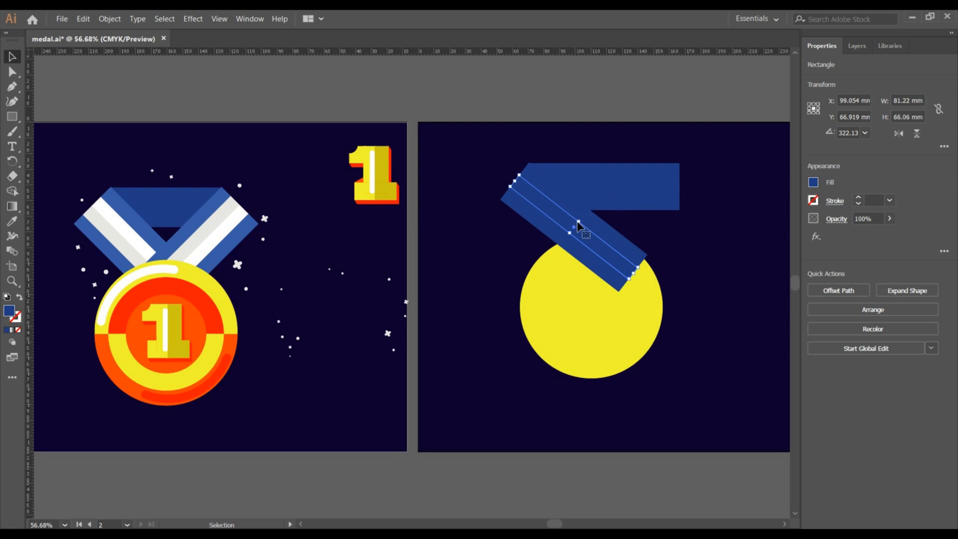
# Fill the stripe with the white sampled from the reference ribbon.
pyautogui.click(12, 221)
pyautogui.click(121, 212)
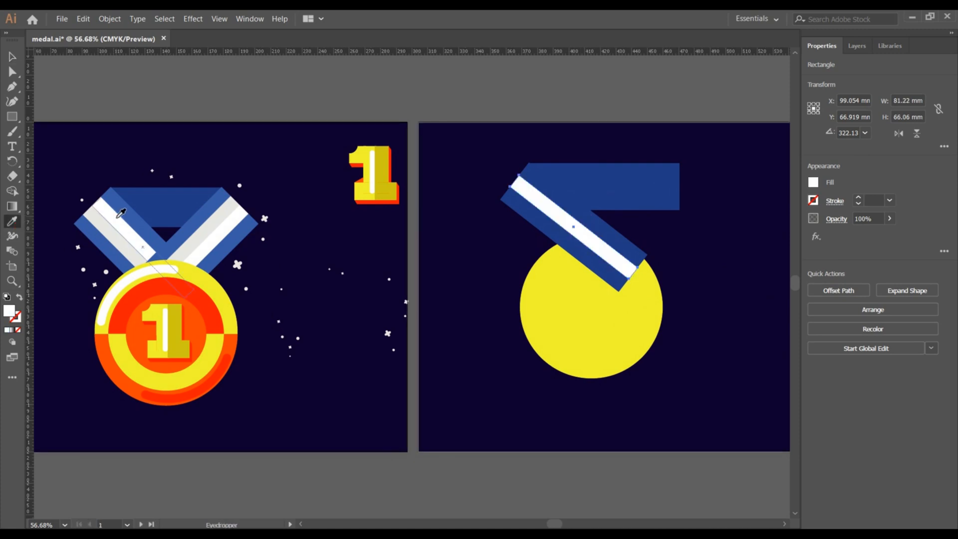
pyautogui.click(12, 56)
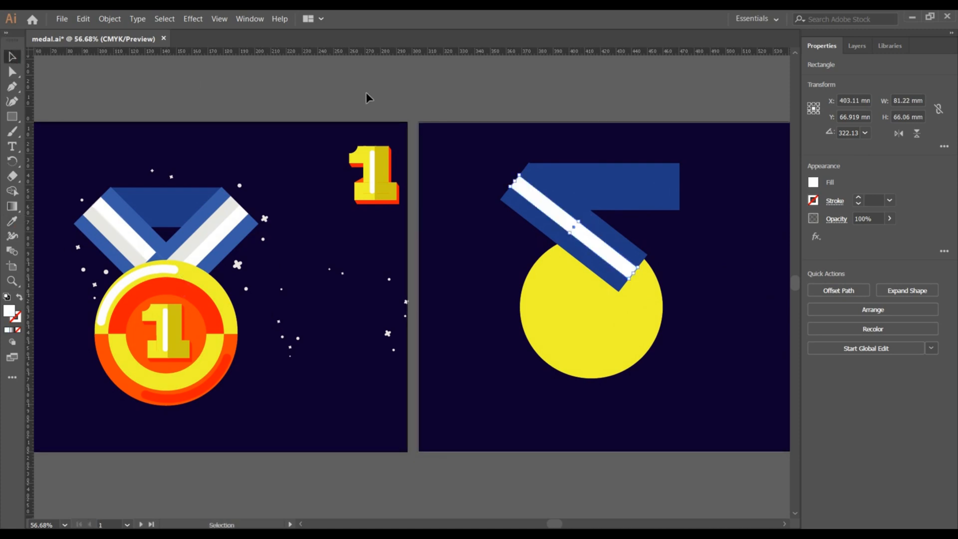
pyautogui.click(405, 94)
# Shift the rotated blue band slightly down and to the left.
pyautogui.click(531, 218)
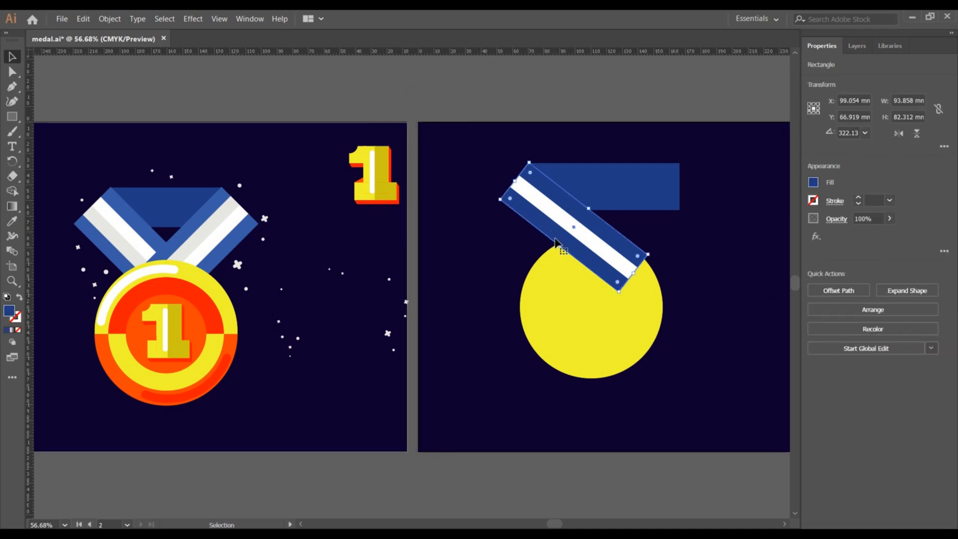
pyautogui.moveTo(557, 242); pyautogui.dragTo(562, 248)
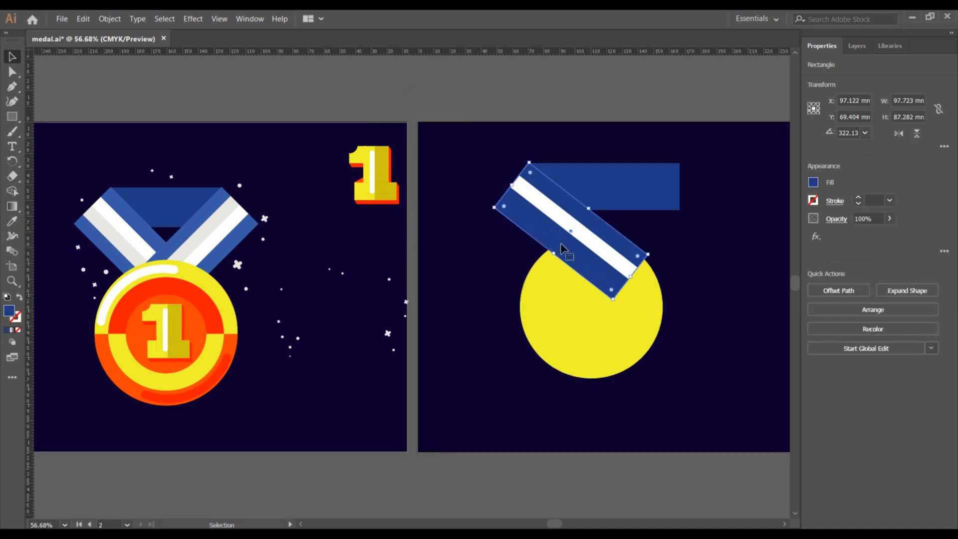
# Duplicate the white stripe just below itself and nudge the copy into place.
pyautogui.click(574, 237)
pyautogui.press('a')
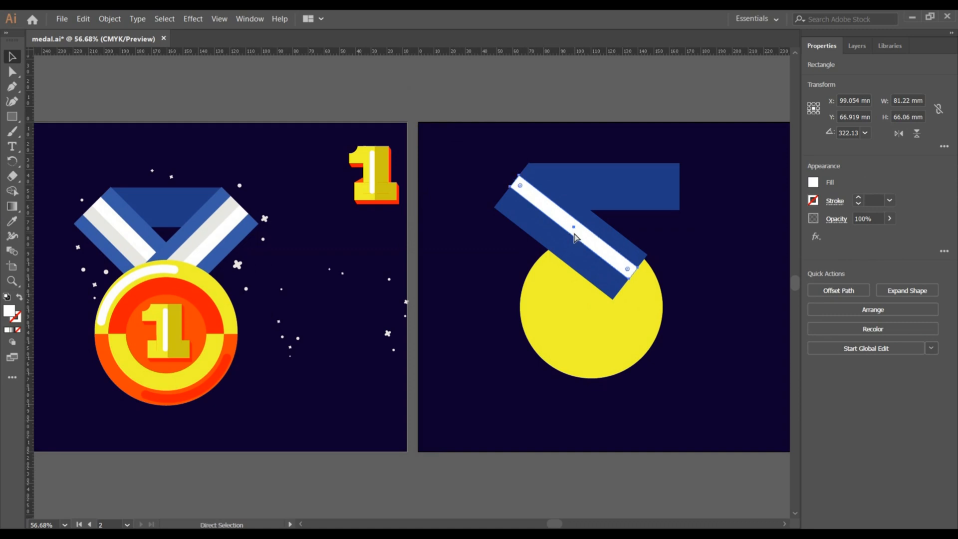
pyautogui.press('v')
pyautogui.keyDown('shift'); pyautogui.click(573, 236); pyautogui.keyUp('shift')
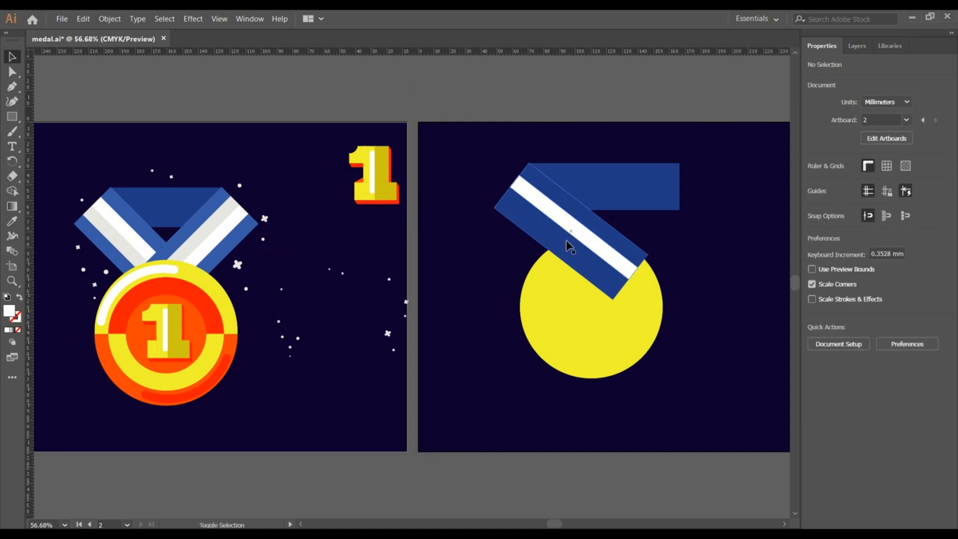
pyautogui.moveTo(572, 232); pyautogui.dragTo(563, 244)
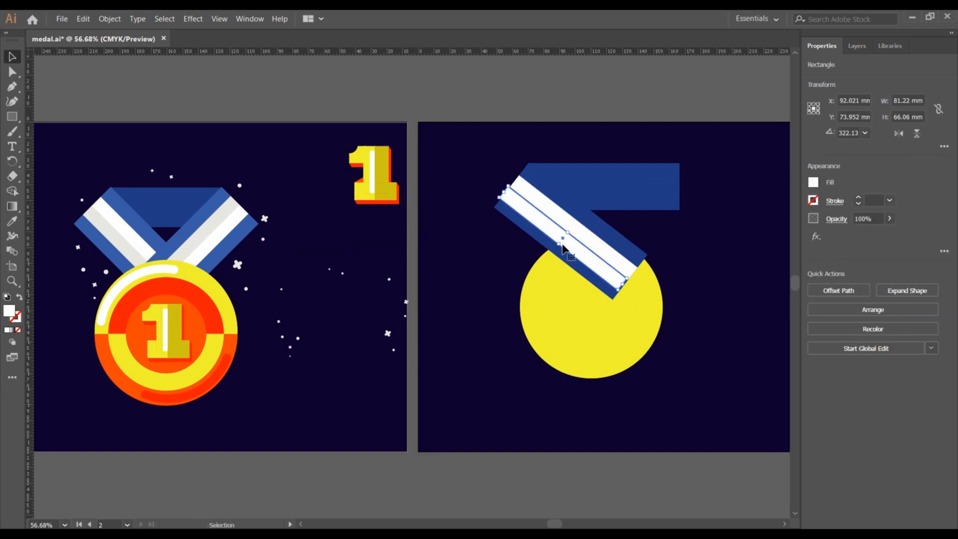
pyautogui.press('Right')
pyautogui.press('Right')
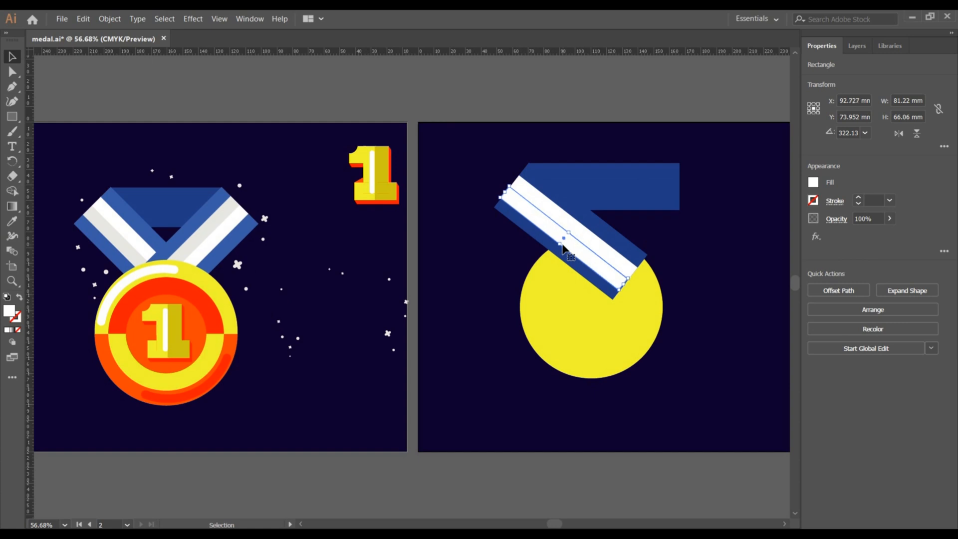
pyautogui.press('Down')
pyautogui.press('Down')
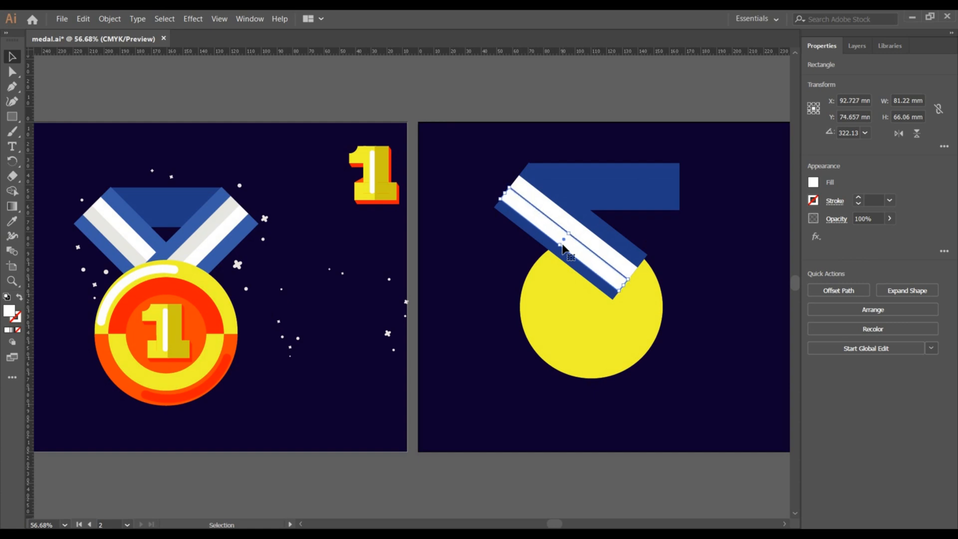
pyautogui.press('Up')
pyautogui.press('Up')
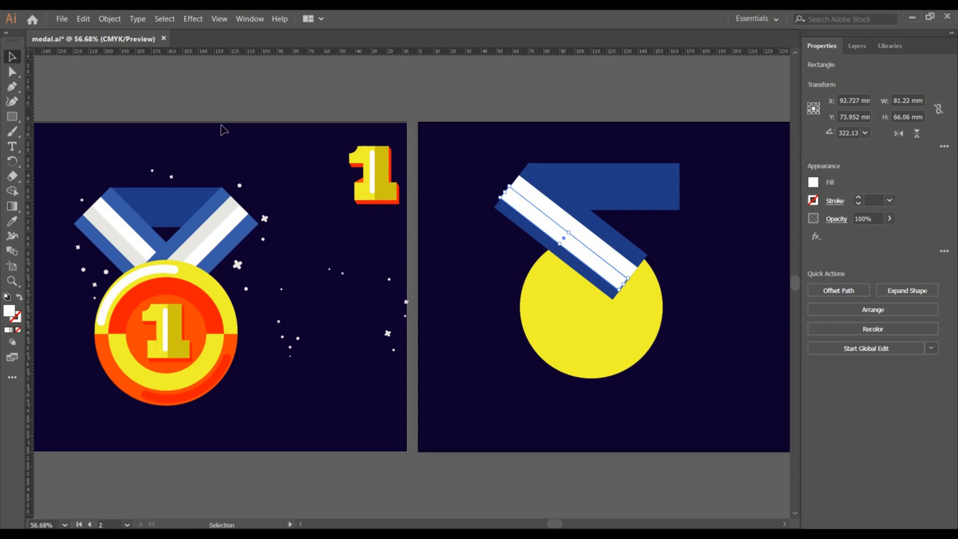
# Fill the duplicated stripe with the light grey sampled from the reference ribbon.
pyautogui.click(12, 221)
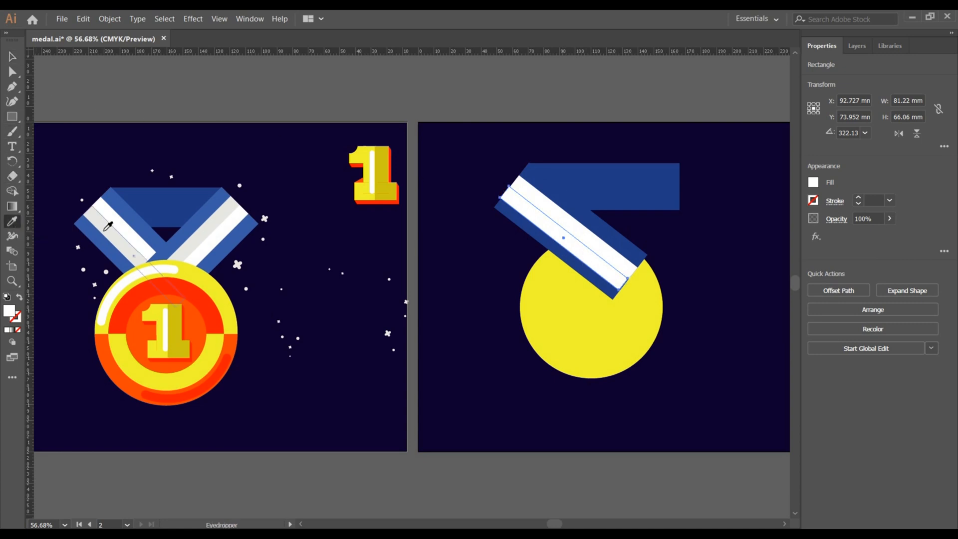
pyautogui.click(111, 226)
pyautogui.click(12, 57)
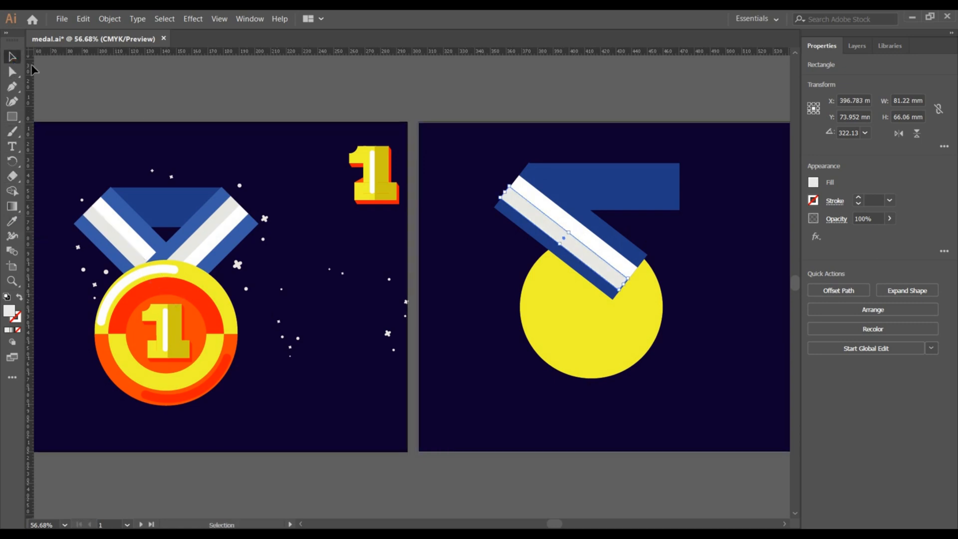
pyautogui.click(190, 92)
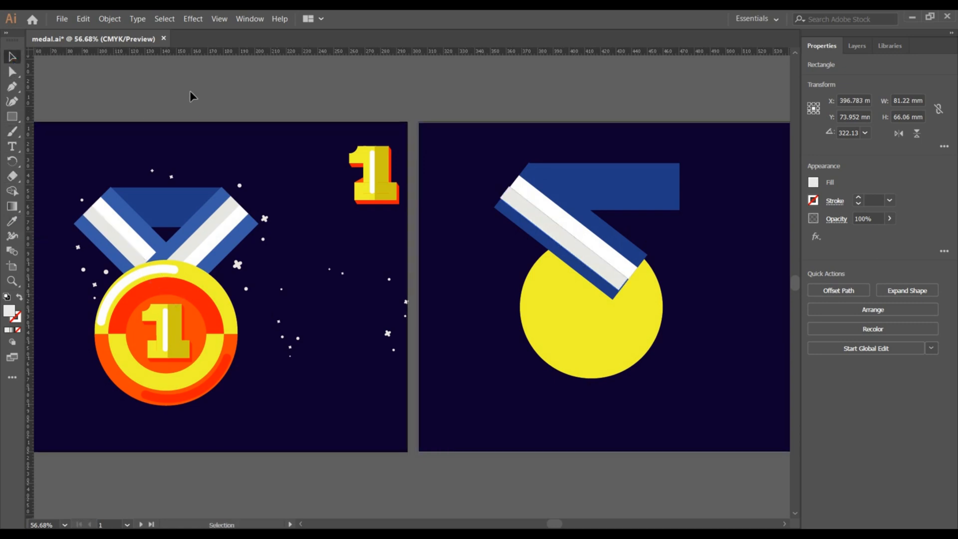
# Nudge the grey stripe slightly to the right within the blue band.
pyautogui.click(558, 230)
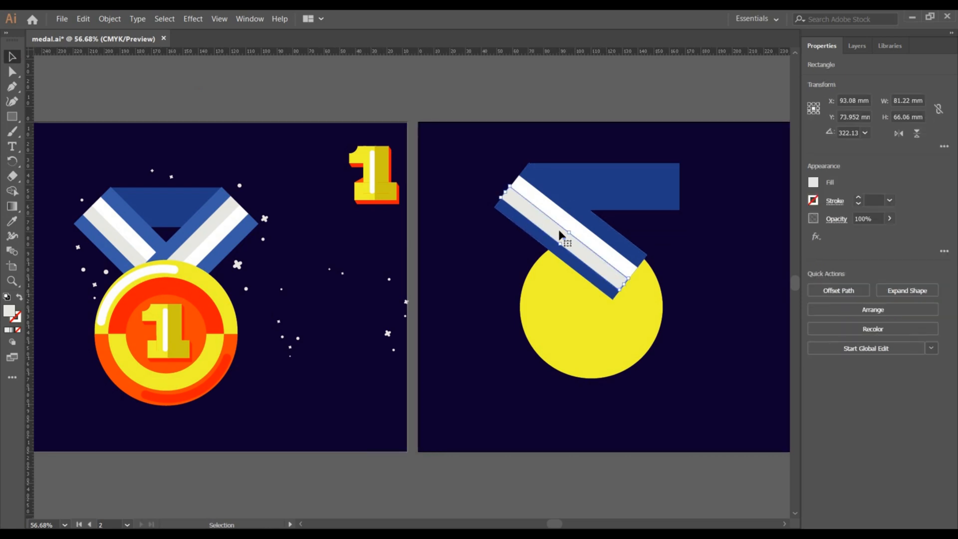
pyautogui.press('Right')
pyautogui.click(730, 270)
pyautogui.click(603, 268)
pyautogui.press('Right')
pyautogui.click(751, 286)
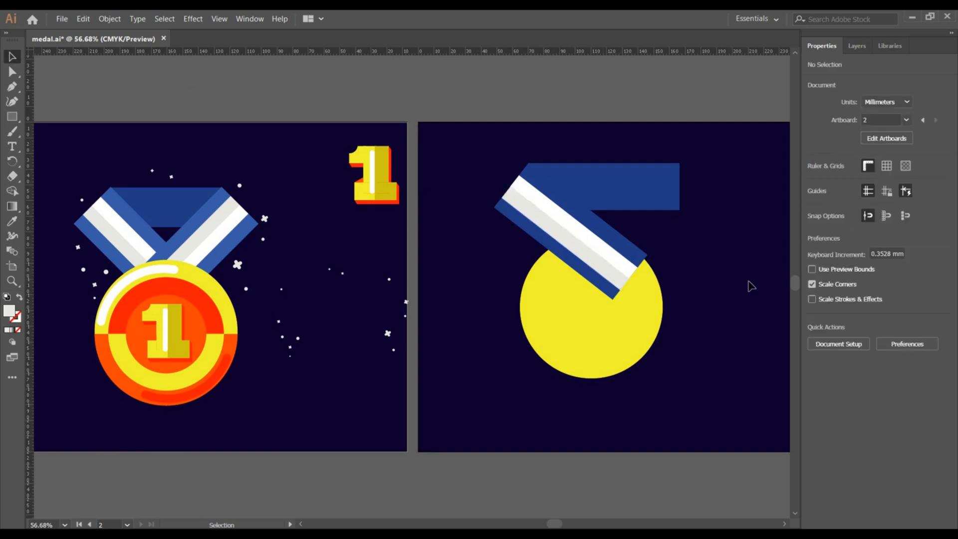
pyautogui.click(567, 243)
pyautogui.click(723, 261)
pyautogui.moveTo(492, 251); pyautogui.dragTo(530, 193)
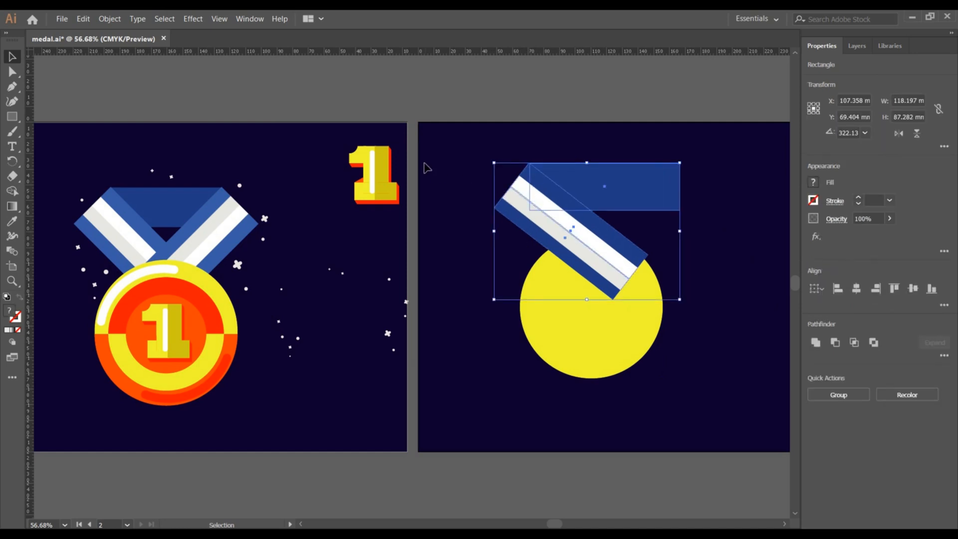
pyautogui.click(426, 167)
# Group the rotated blue band together with its white and grey stripes.
pyautogui.click(515, 203)
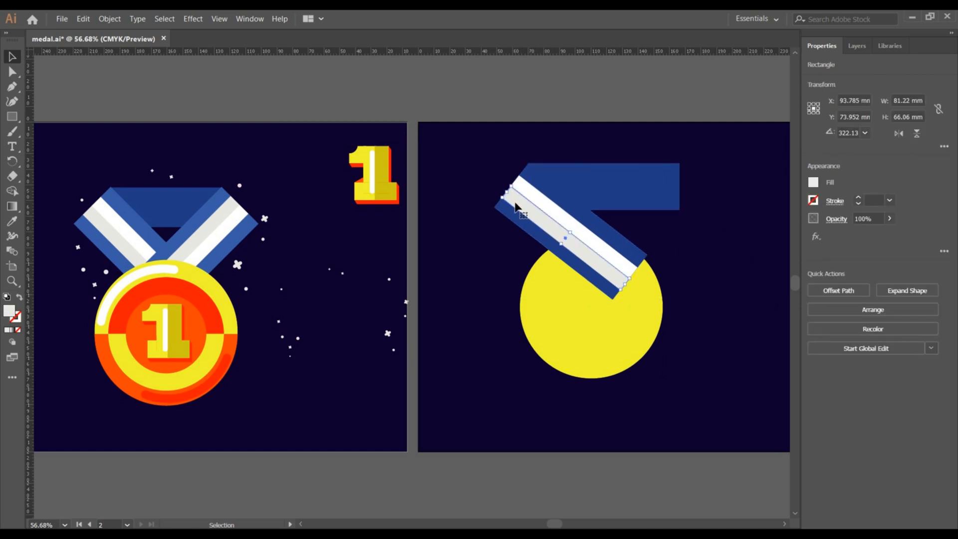
pyautogui.keyDown('shift'); pyautogui.click(544, 201); pyautogui.keyUp('shift')
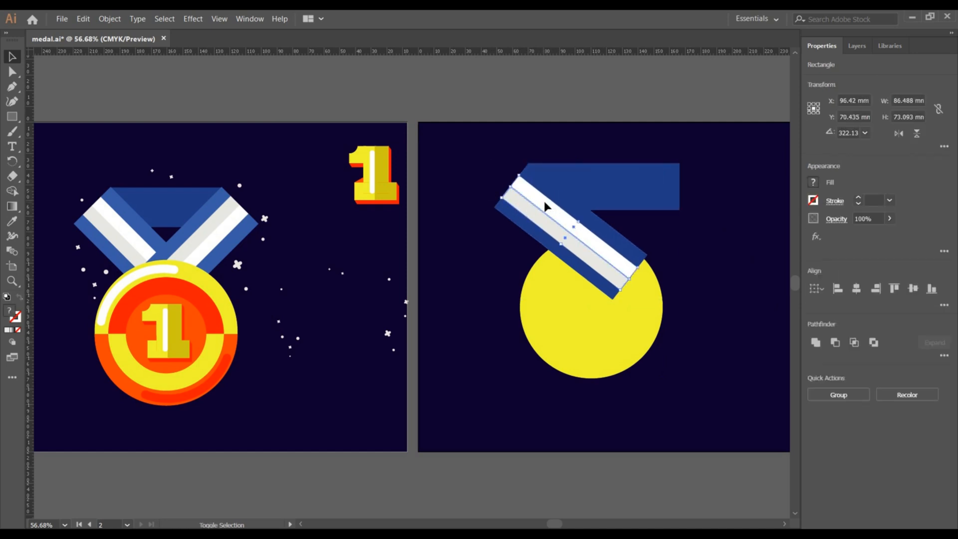
pyautogui.keyDown('shift'); pyautogui.click(591, 217); pyautogui.keyUp('shift')
pyautogui.hotkey('ctrl', 'g')
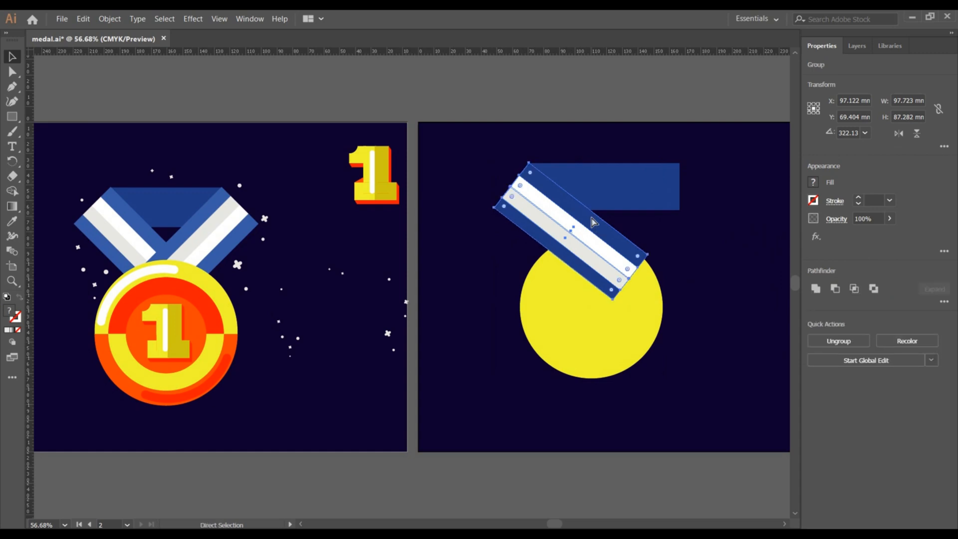
# Flip the duplicated ribbon group horizontally and nudge it right to form the opposite side of the ribbon.
pyautogui.click(898, 133)
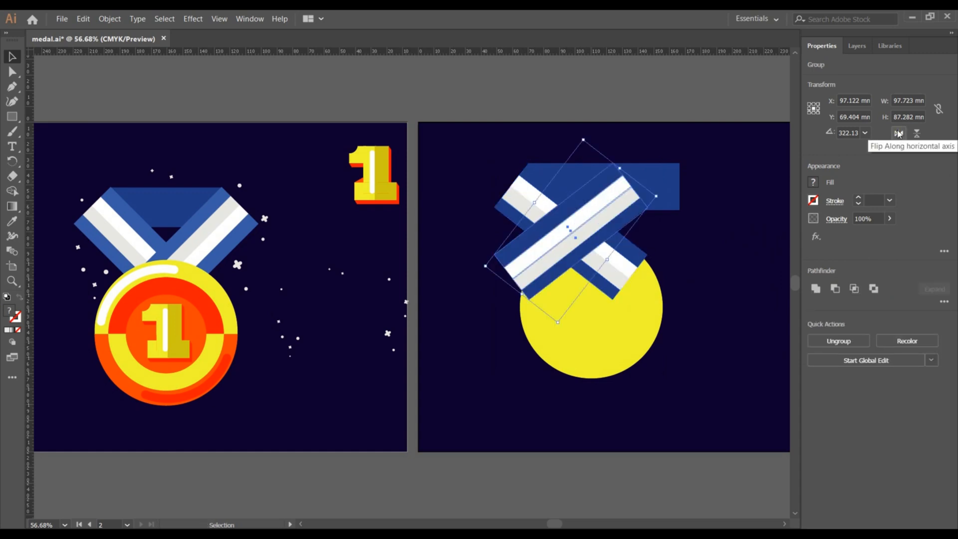
pyautogui.press('Right')
pyautogui.press('Right')
pyautogui.press('Right')
pyautogui.press('Right')
pyautogui.press('Right')
pyautogui.press('Right')
pyautogui.press('Right')
pyautogui.press('Right')
pyautogui.press('Right')
pyautogui.press('Right')
pyautogui.press('Right')
pyautogui.press('Right')
pyautogui.press('Right')
pyautogui.press('Right')
pyautogui.press('Right')
pyautogui.press('Right')
pyautogui.press('Right')
pyautogui.press('Right')
pyautogui.press('Right')
pyautogui.press('Right')
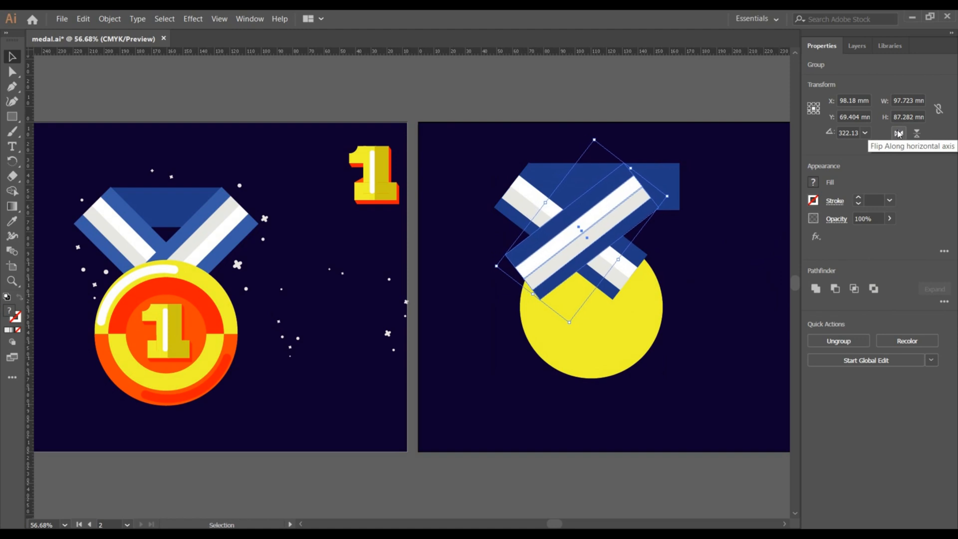
pyautogui.press('Right')
pyautogui.press('Right')
pyautogui.press('Right')
pyautogui.press('Right')
pyautogui.press('Right')
pyautogui.press('Right')
pyautogui.press('Right')
pyautogui.press('Right')
pyautogui.press('Right')
pyautogui.press('Right')
pyautogui.press('Right')
pyautogui.press('Right')
pyautogui.press('Right')
pyautogui.press('Right')
pyautogui.press('Right')
pyautogui.press('Right')
pyautogui.press('Right')
pyautogui.press('Right')
pyautogui.press('Right')
pyautogui.press('Right')
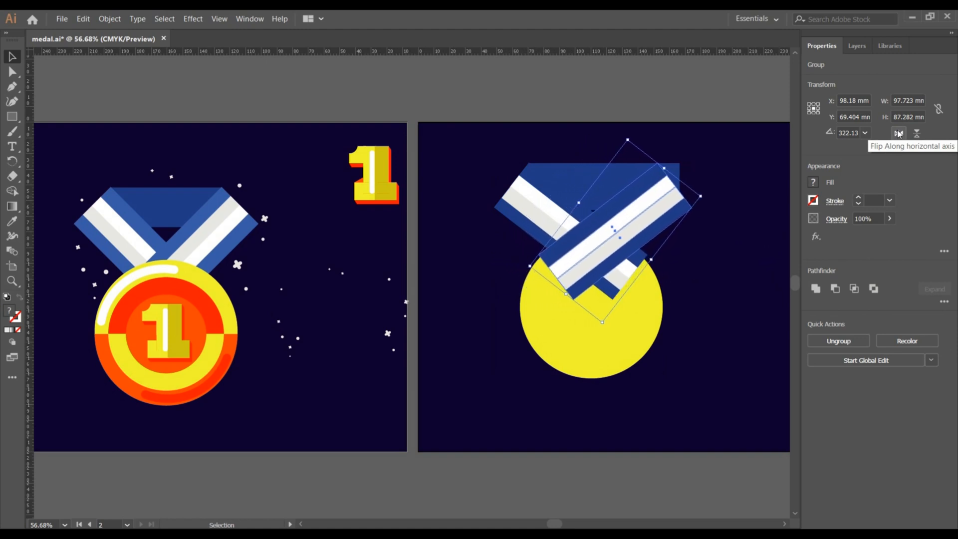
pyautogui.press('Right')
pyautogui.press('Right')
pyautogui.press('Right')
pyautogui.press('Right')
pyautogui.press('Right')
pyautogui.press('Right')
pyautogui.press('Right')
pyautogui.press('Right')
pyautogui.press('Right')
pyautogui.press('Right')
pyautogui.press('Right')
pyautogui.press('Right')
pyautogui.press('Right')
pyautogui.press('Right')
pyautogui.press('Right')
pyautogui.press('Right')
pyautogui.press('Right')
pyautogui.press('Right')
pyautogui.press('Right')
pyautogui.press('Right')
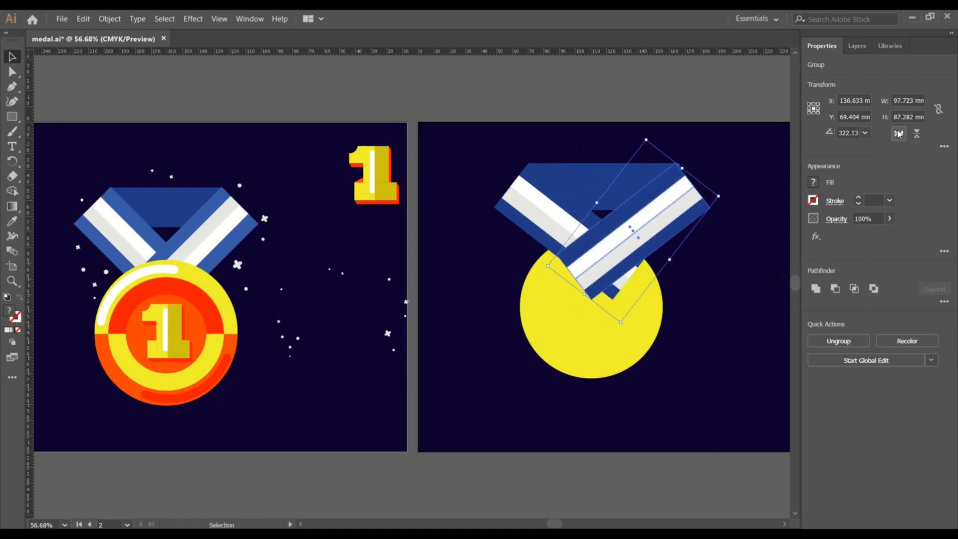
pyautogui.press('Right')
pyautogui.press('Right')
pyautogui.press('Right')
pyautogui.press('Right')
pyautogui.press('Right')
pyautogui.press('Right')
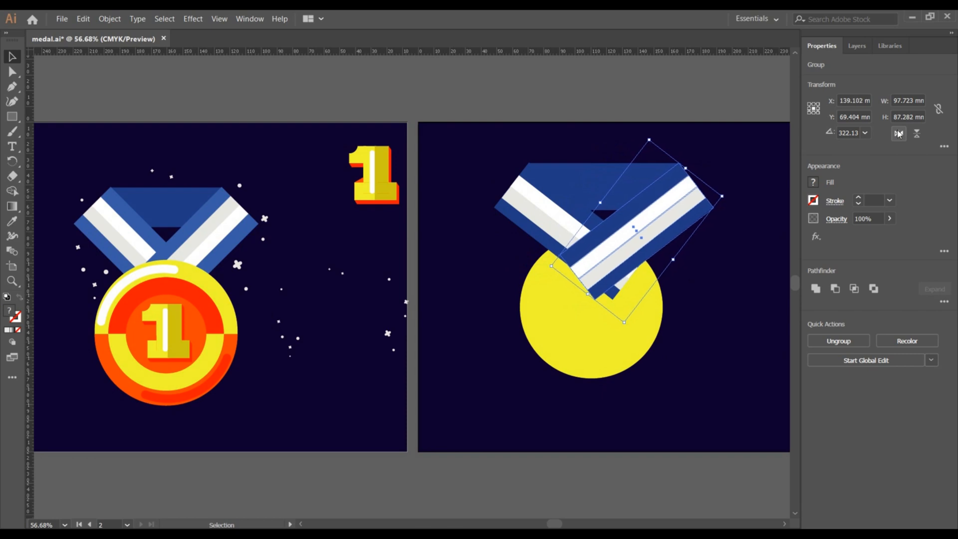
pyautogui.click(739, 298)
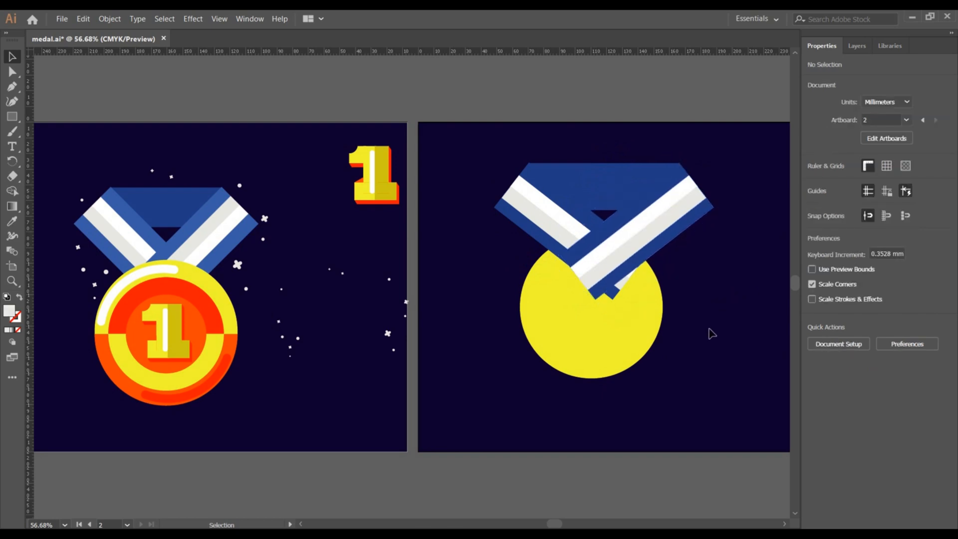
# Bring the yellow medal circle in front of the ribbon.
pyautogui.rightClick(630, 336)
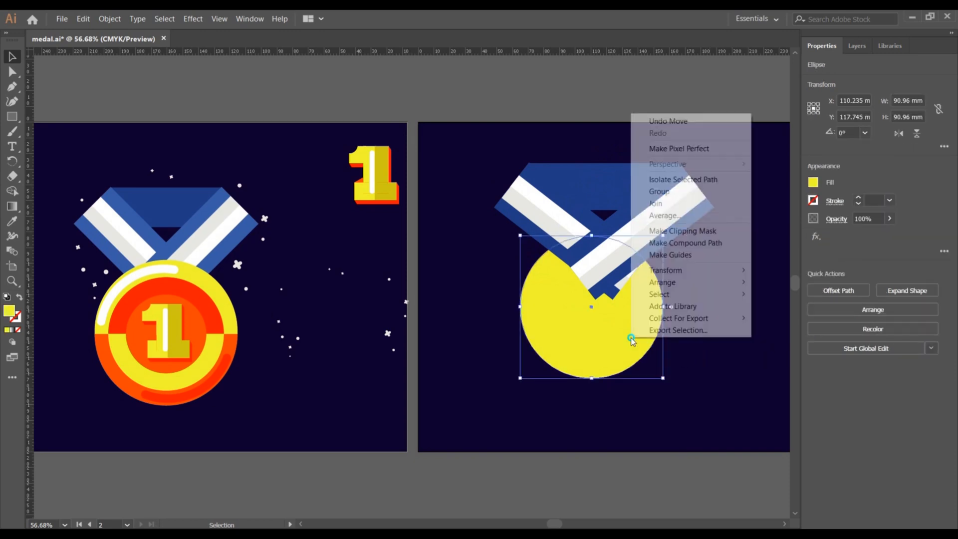
pyautogui.moveTo(695, 293)
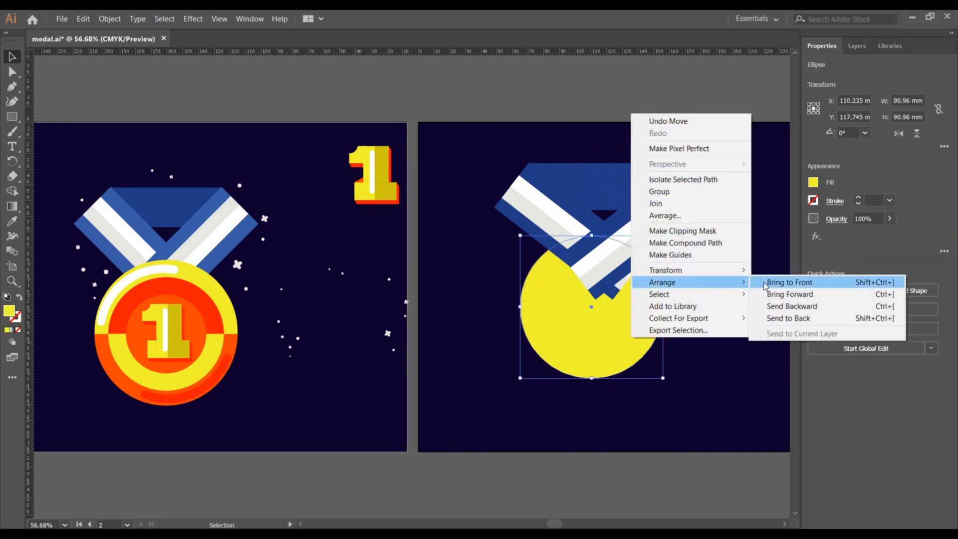
pyautogui.click(769, 282)
pyautogui.click(740, 289)
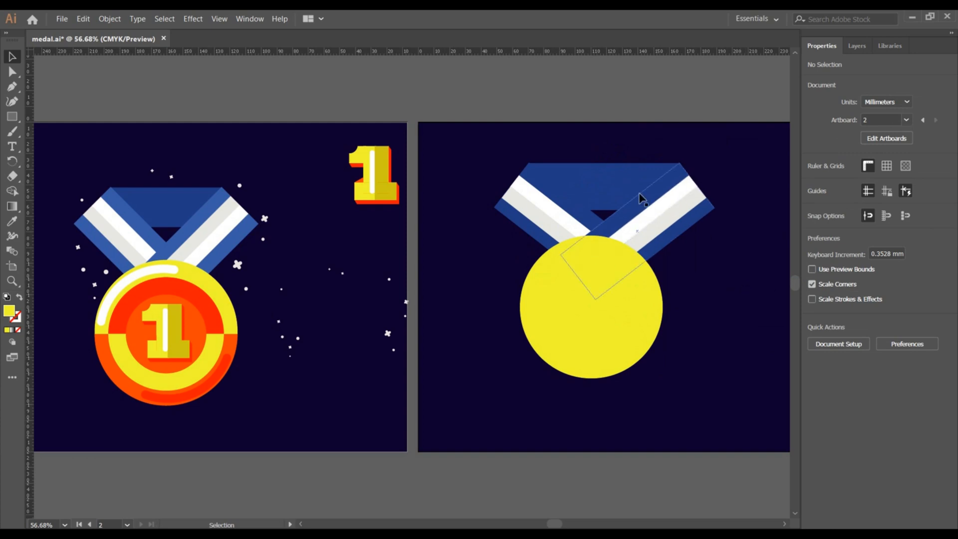
# Darken the top blue ribbon band's fill to 1F3D77.
pyautogui.click(606, 186)
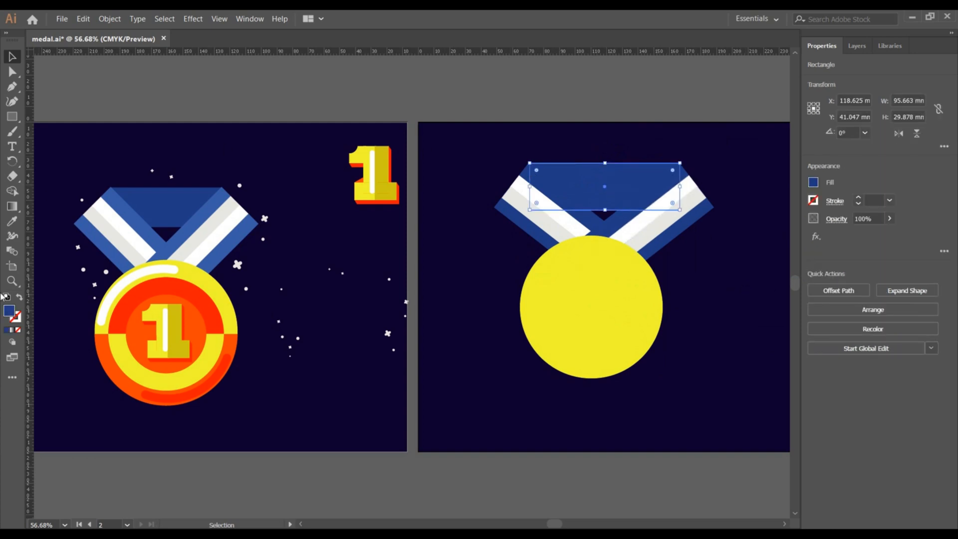
pyautogui.doubleClick(10, 312)
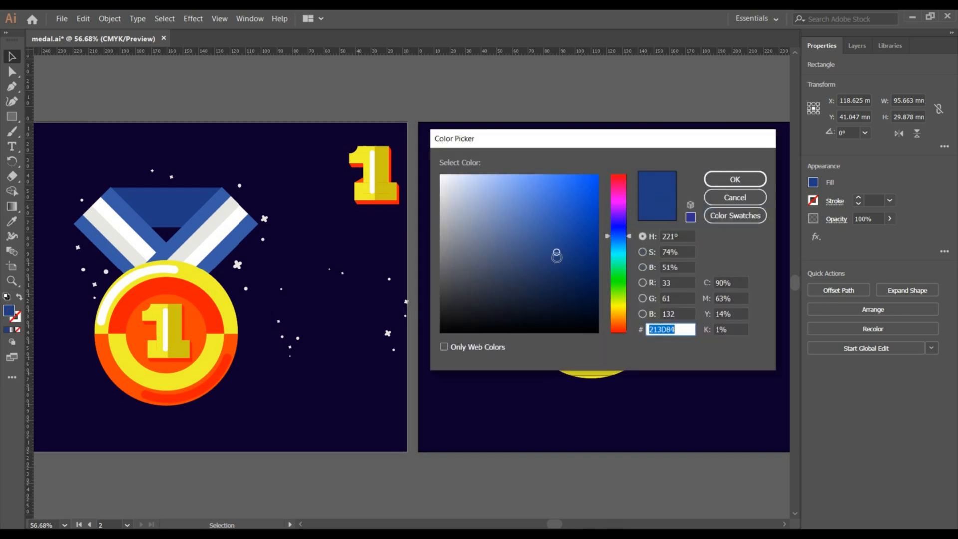
pyautogui.click(557, 259)
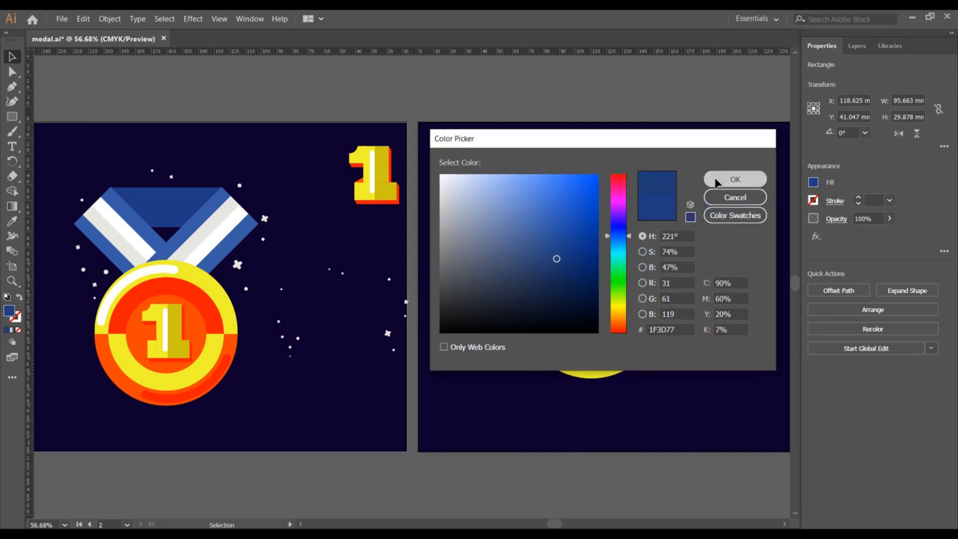
pyautogui.click(735, 179)
pyautogui.click(388, 105)
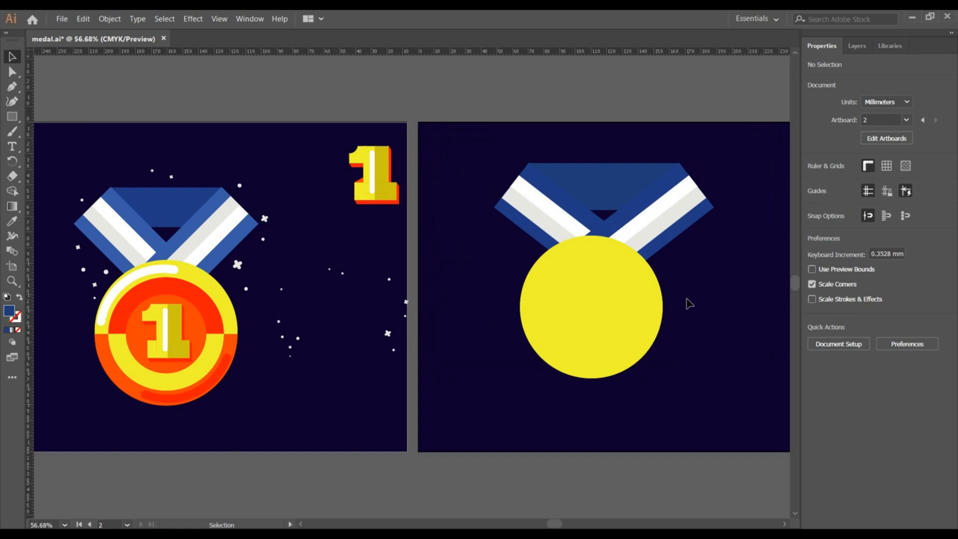
# Move the yellow circle right so it sits centred under the ribbon.
pyautogui.moveTo(590, 306); pyautogui.dragTo(626, 315)
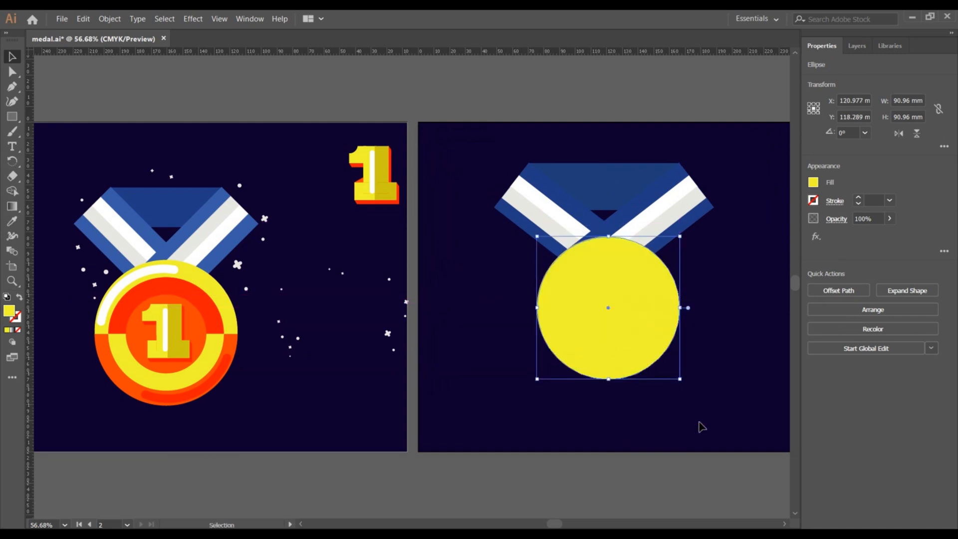
pyautogui.click(699, 423)
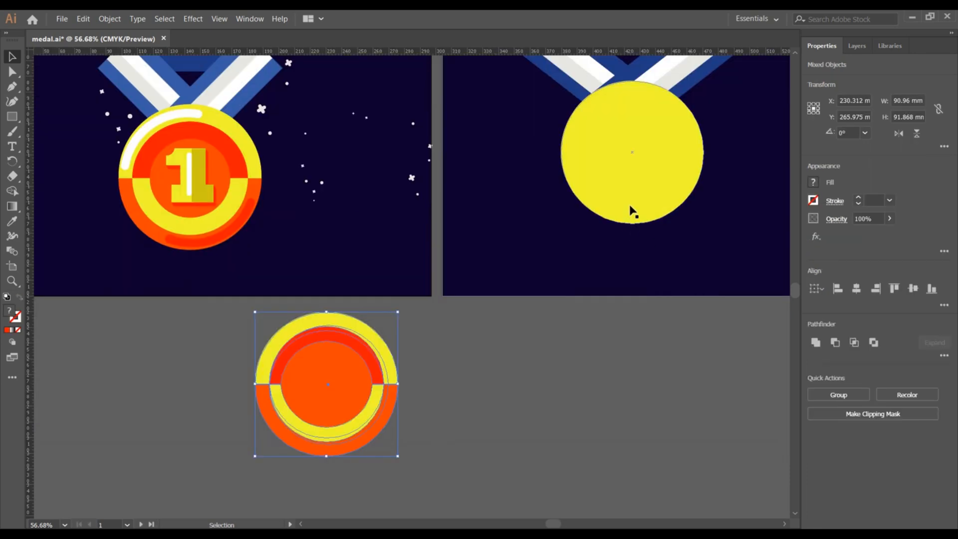
# Duplicate the yellow circle below the artboard.
pyautogui.click(631, 209)
pyautogui.press('a')
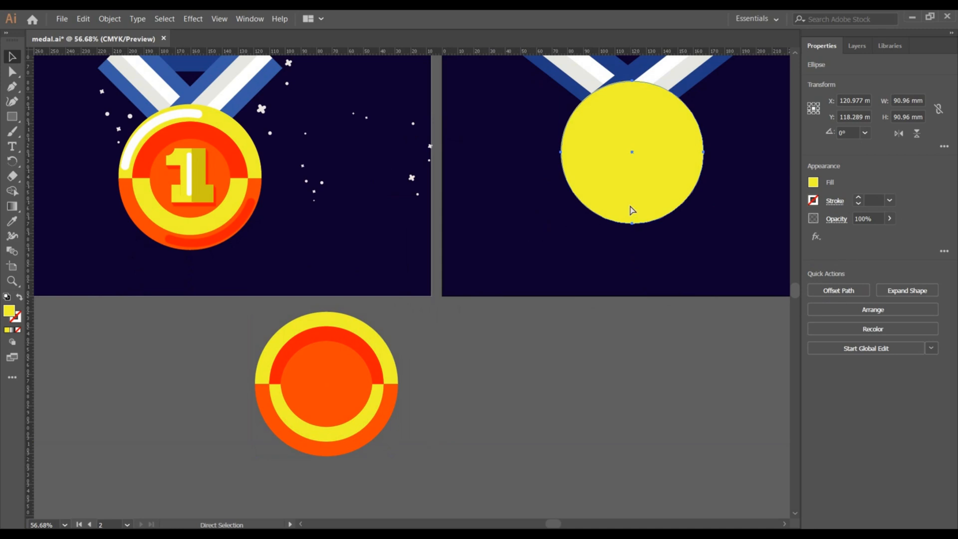
pyautogui.press('v')
pyautogui.moveTo(631, 209); pyautogui.dragTo(590, 398)
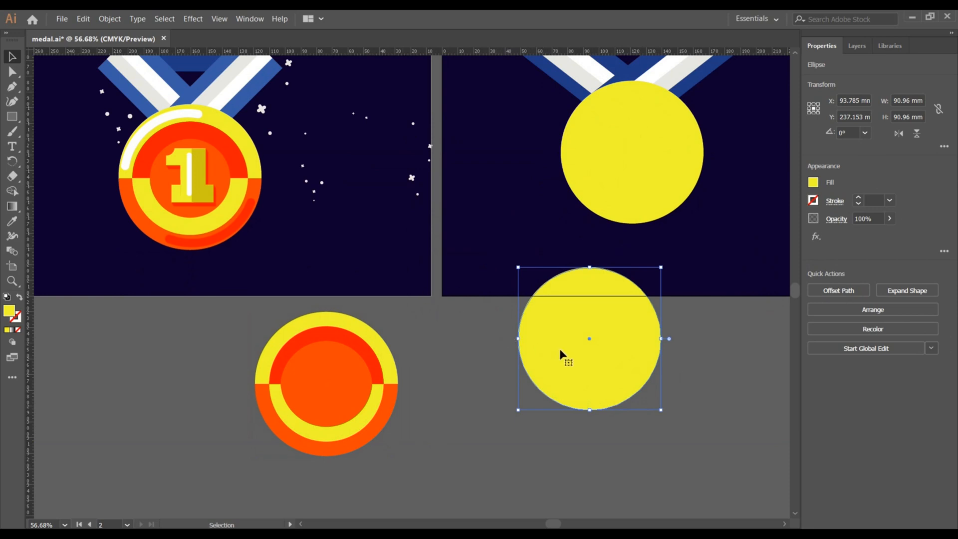
# Make a smaller concentric copy of the circle, about 72.7 mm wide.
pyautogui.press('a')
pyautogui.press('v')
pyautogui.press('shift')
pyautogui.press('shift')
pyautogui.moveTo(662, 410); pyautogui.dragTo(645, 398)
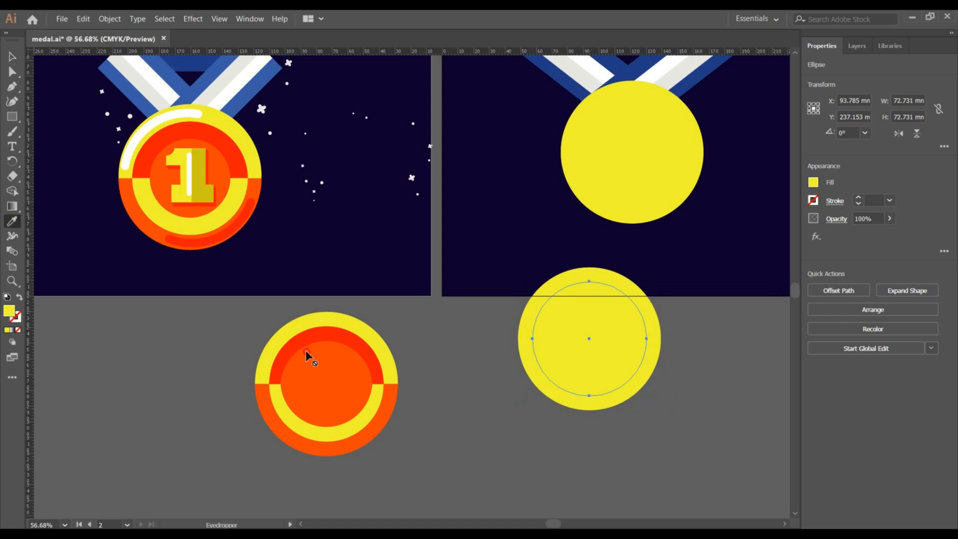
# Fill the inner circle with the orange sampled from the reference medal.
pyautogui.click(325, 359)
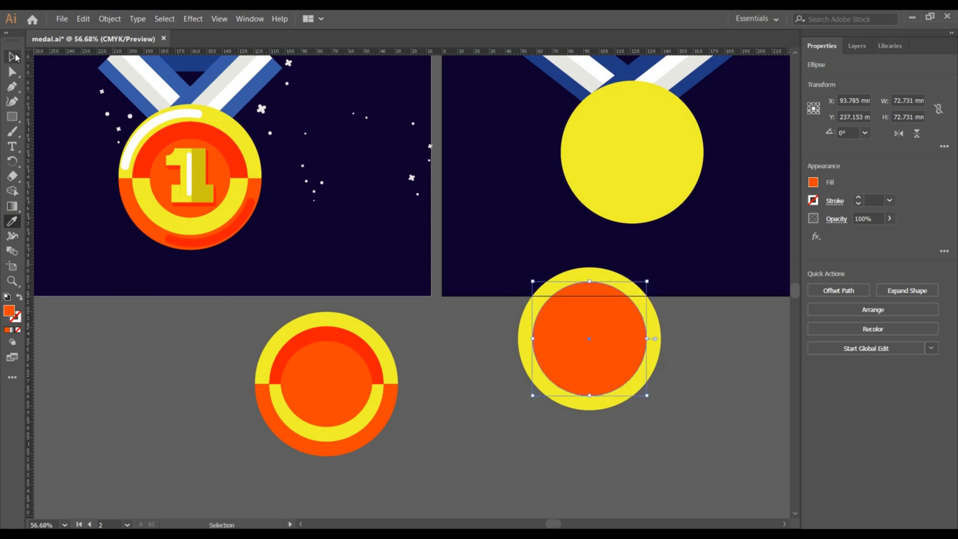
pyautogui.click(13, 57)
pyautogui.click(715, 334)
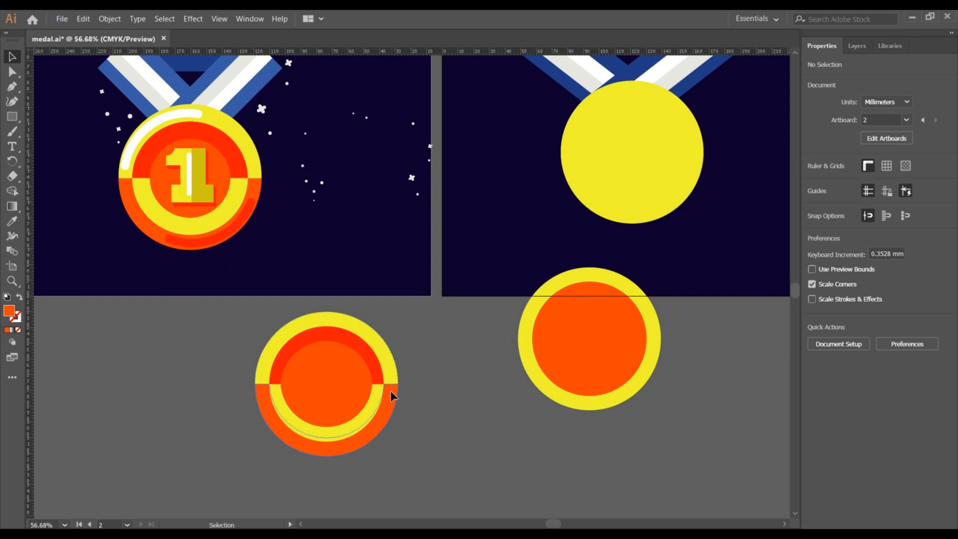
# Subtract the inner circle from the outer one with Minus Front to make a yellow ring.
pyautogui.click(656, 341)
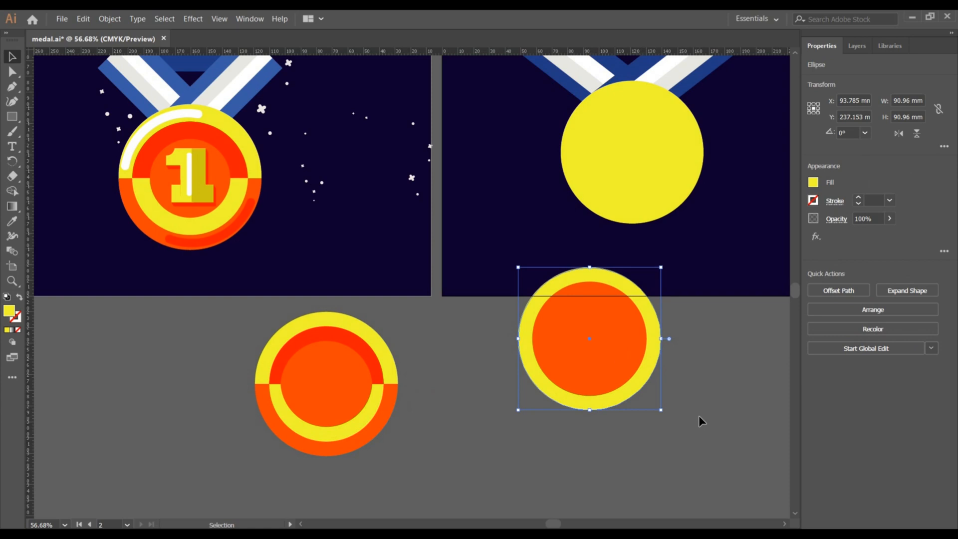
pyautogui.moveTo(699, 416); pyautogui.dragTo(689, 415)
pyautogui.moveTo(549, 358); pyautogui.dragTo(547, 356)
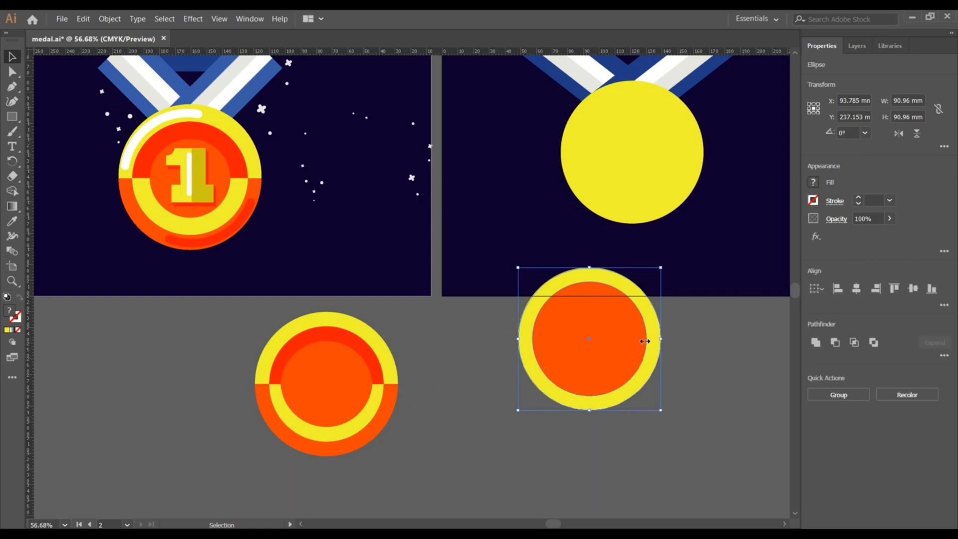
pyautogui.click(837, 345)
pyautogui.click(706, 353)
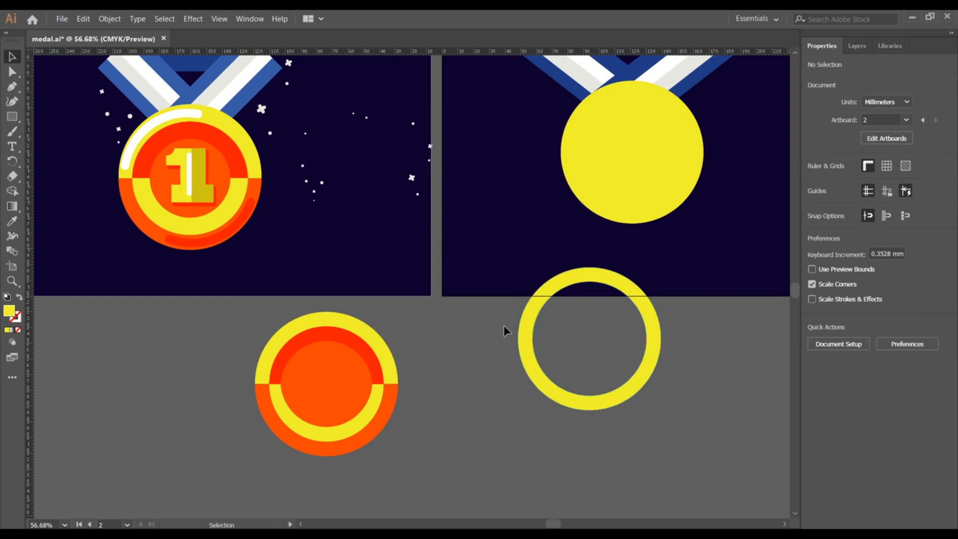
# Draw a rectangle about 120 × 52 mm covering the lower half of the ring.
pyautogui.click(12, 117)
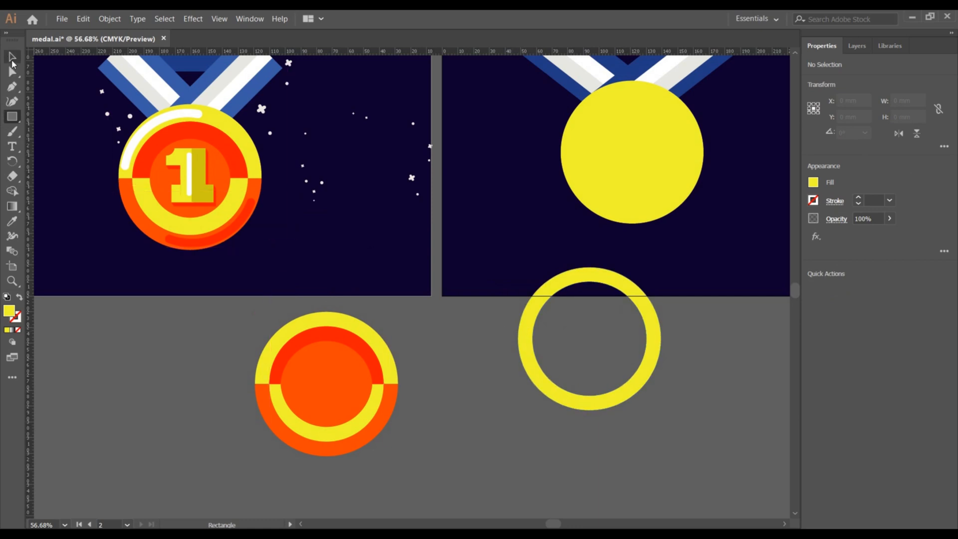
pyautogui.click(12, 59)
pyautogui.click(538, 310)
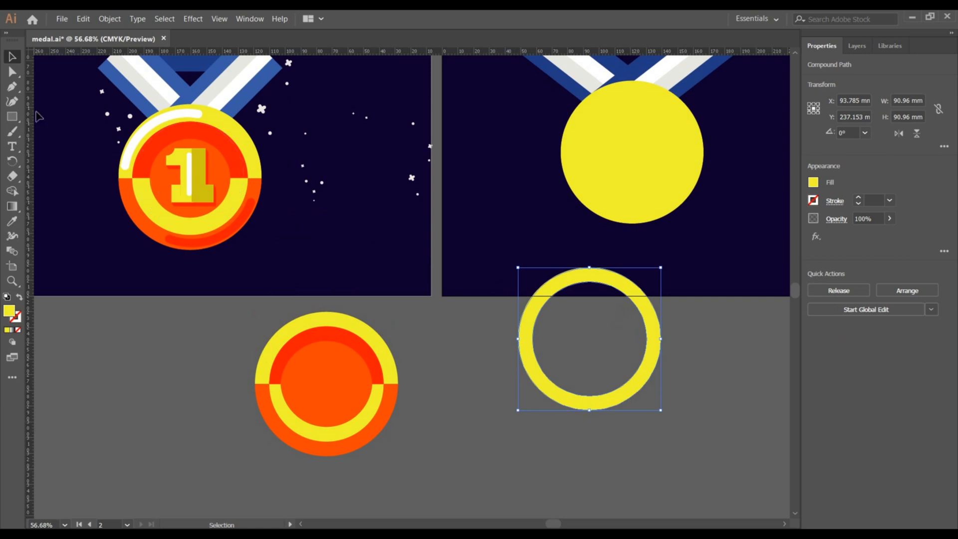
pyautogui.click(12, 71)
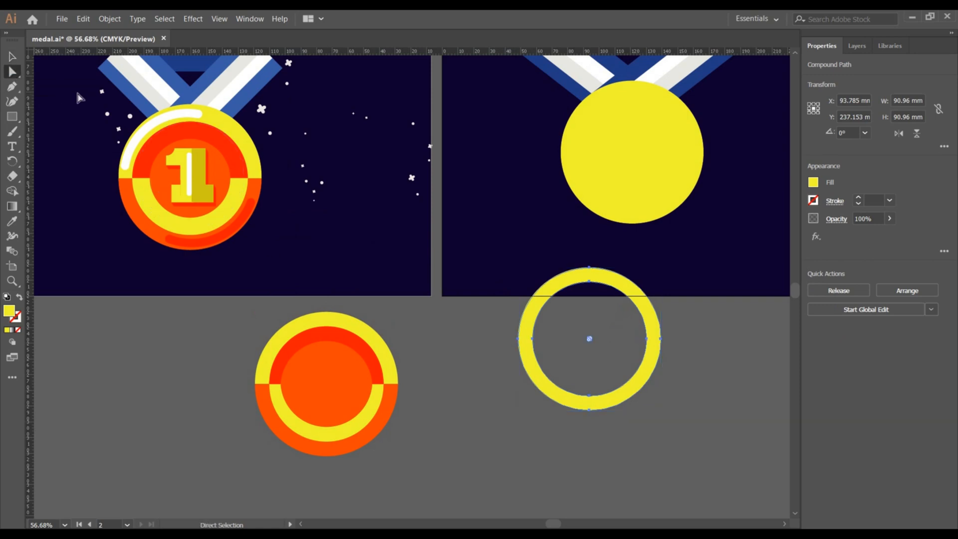
pyautogui.click(14, 117)
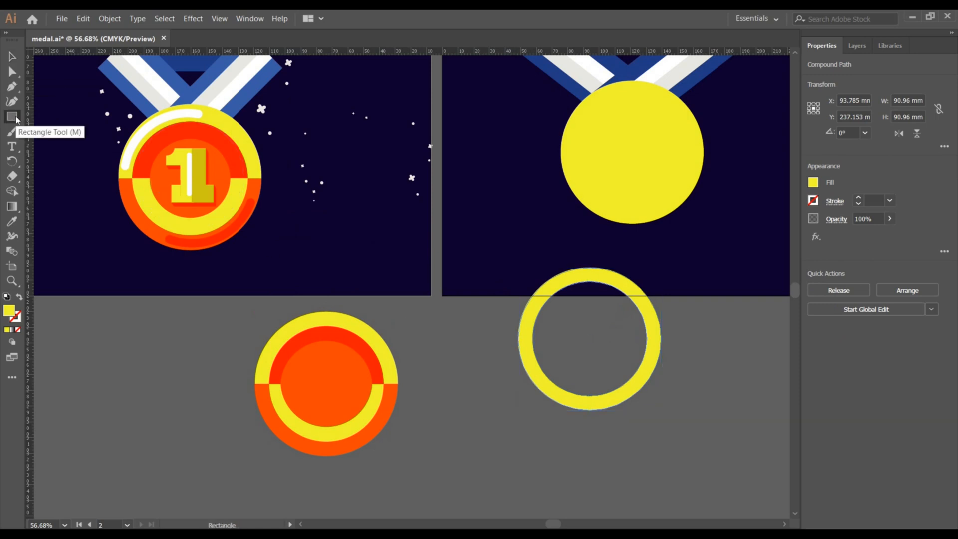
pyautogui.click(12, 56)
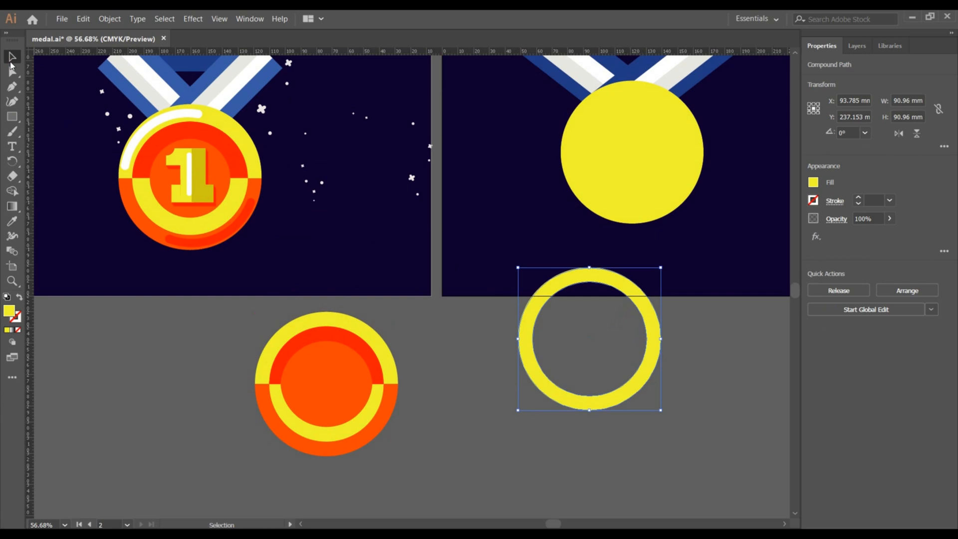
pyautogui.click(12, 117)
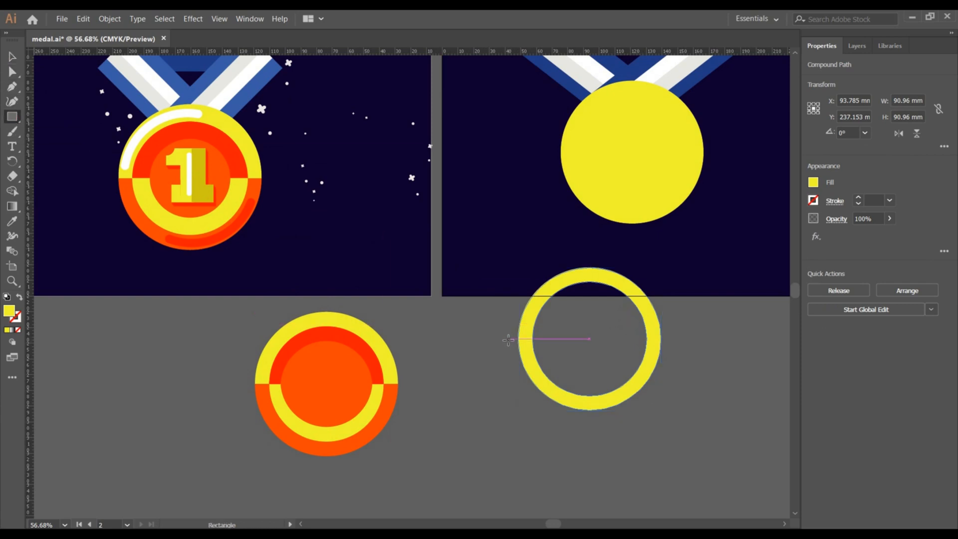
pyautogui.moveTo(509, 339); pyautogui.dragTo(697, 420)
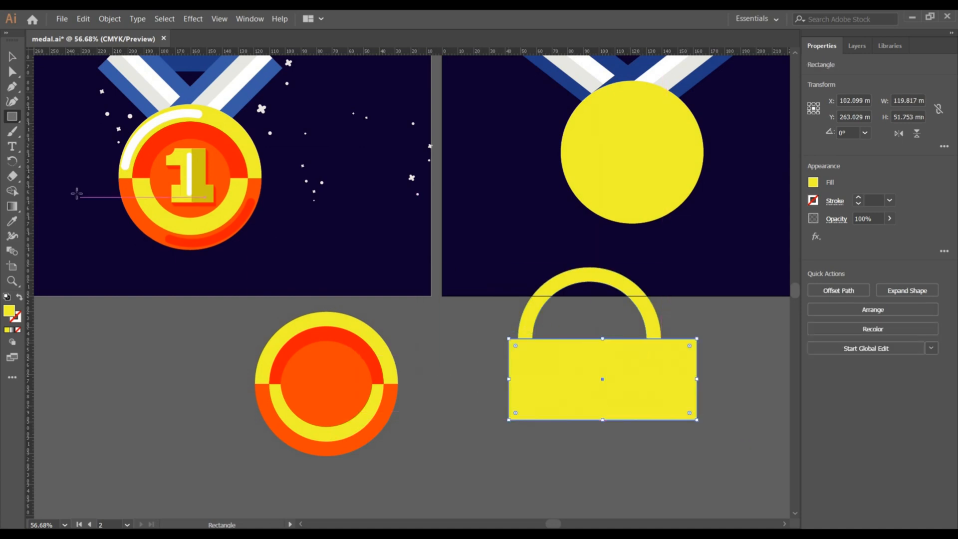
# Subtract the rectangle from the ring with Minus Front to leave a yellow arch, and select the arch.
pyautogui.click(12, 56)
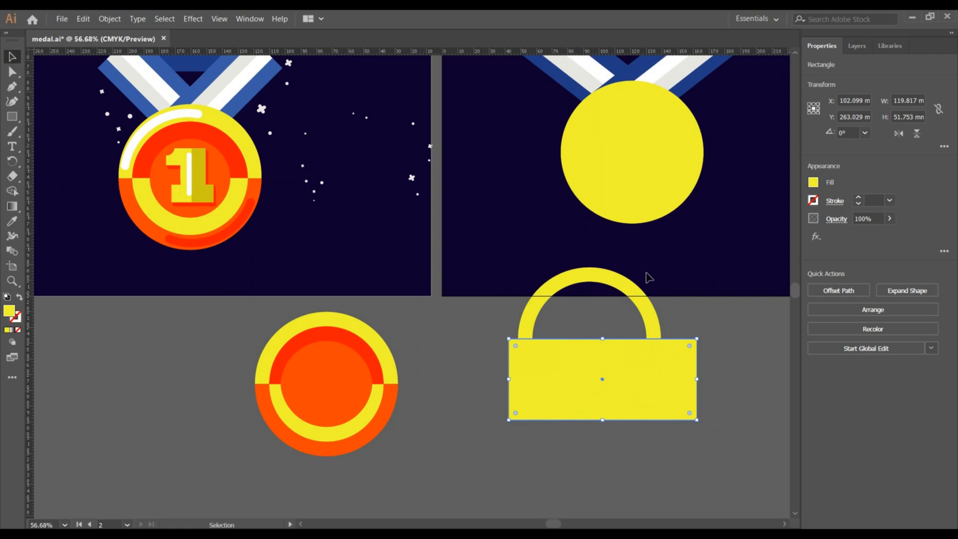
pyautogui.moveTo(641, 360); pyautogui.dragTo(571, 333)
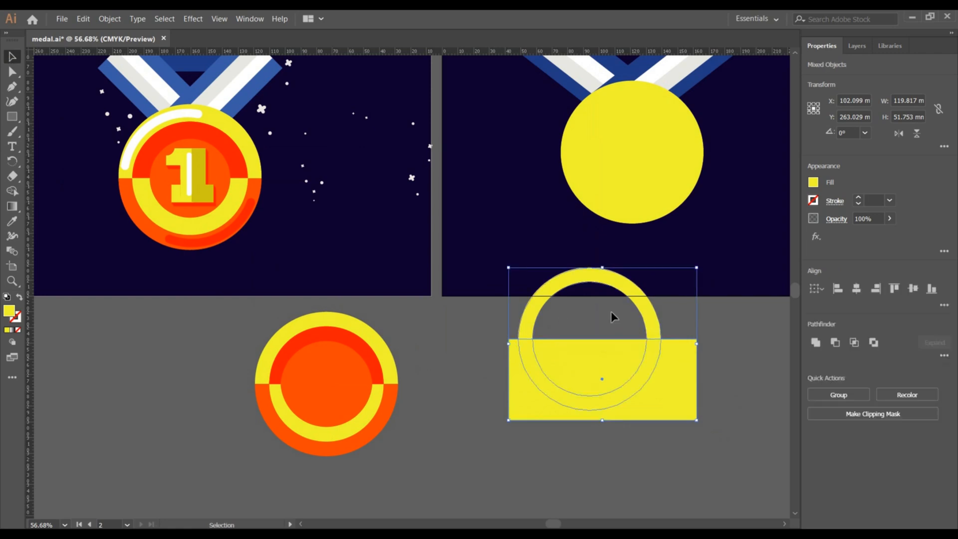
pyautogui.click(834, 344)
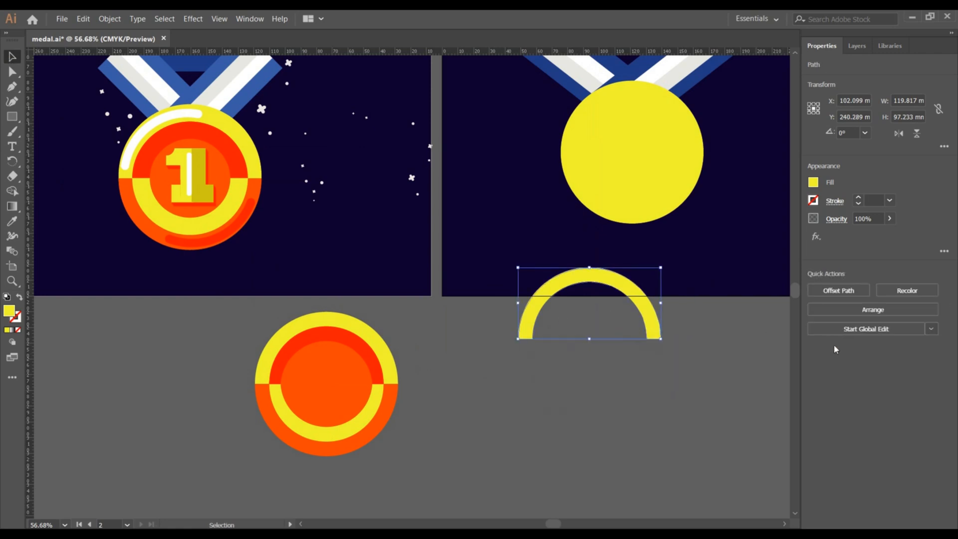
pyautogui.click(682, 360)
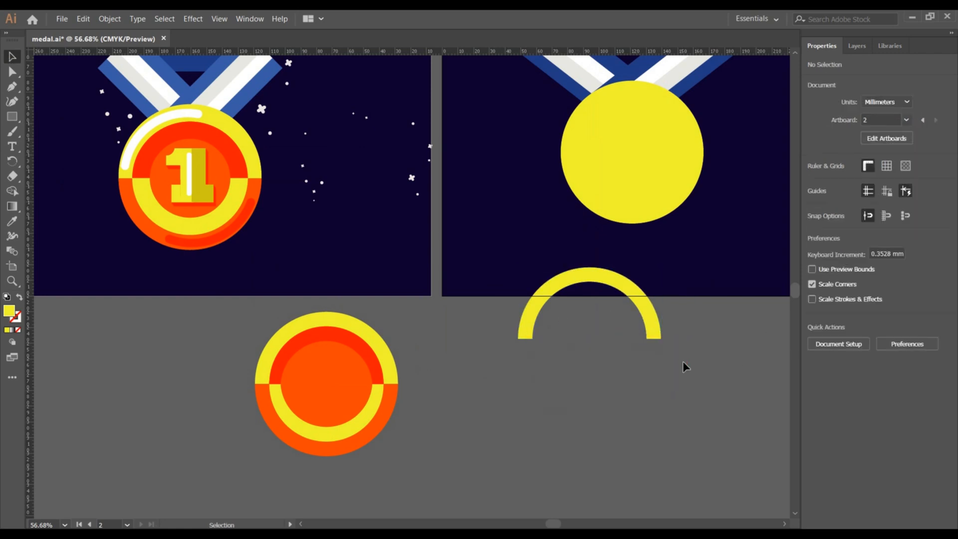
pyautogui.click(659, 334)
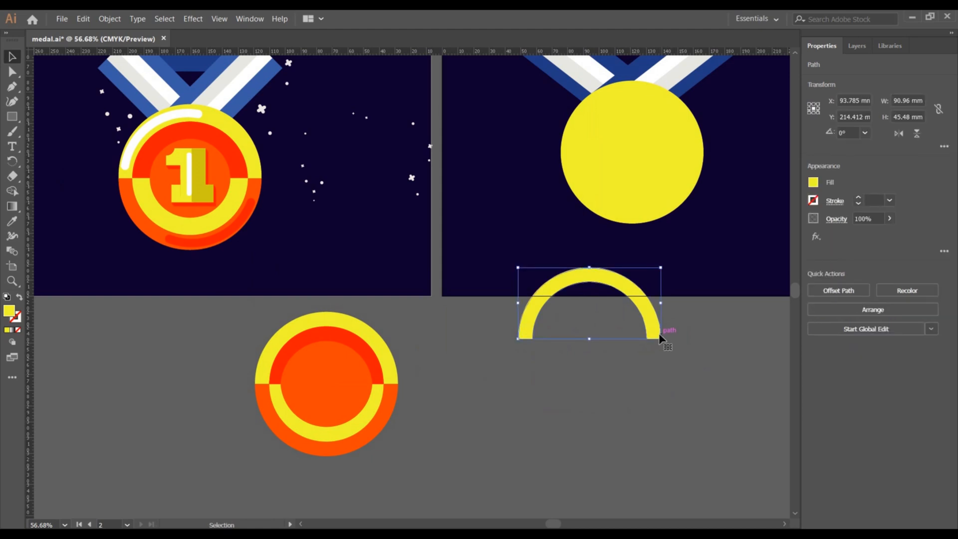
# Flip a copy of the yellow arch vertically and nudge it down to close the ring beneath the top arch.
pyautogui.press('a')
pyautogui.press('v')
pyautogui.click(917, 134)
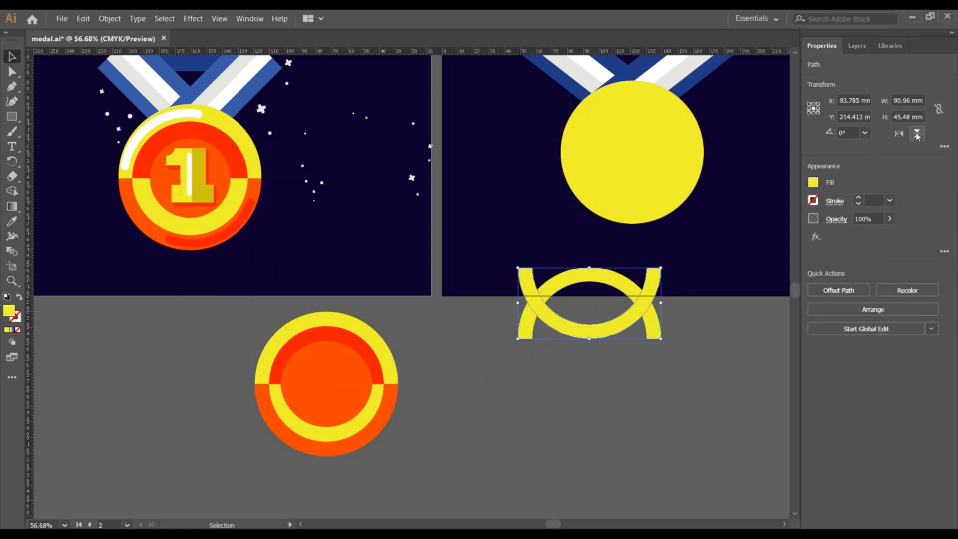
pyautogui.hotkey('shift', 'Down')
pyautogui.hotkey('shift', 'Down')
pyautogui.hotkey('shift', 'Down')
pyautogui.hotkey('shift', 'Down')
pyautogui.hotkey('shift', 'Down')
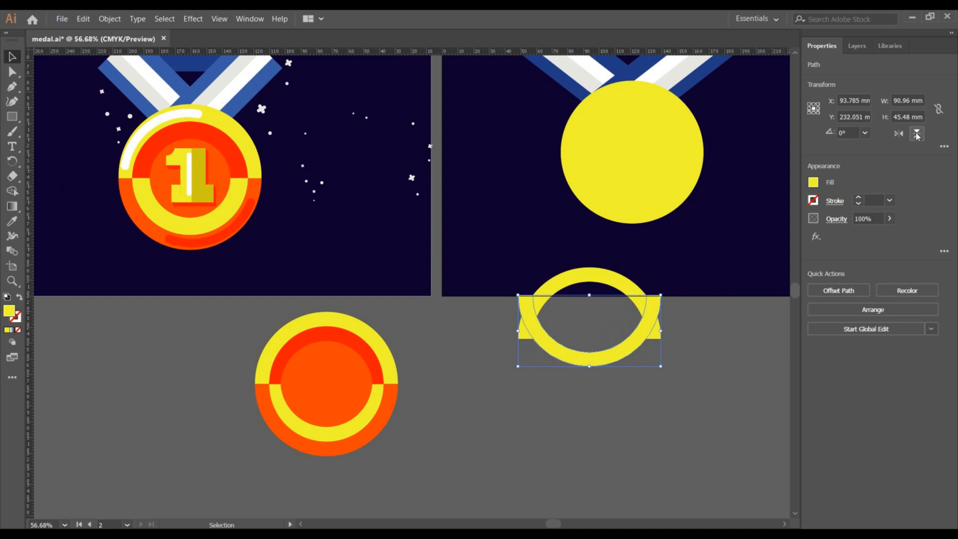
pyautogui.hotkey('shift', 'Down')
pyautogui.hotkey('shift', 'Down')
pyautogui.hotkey('shift', 'Down')
pyautogui.hotkey('shift', 'Down')
pyautogui.hotkey('shift', 'Down')
pyautogui.hotkey('shift', 'Down')
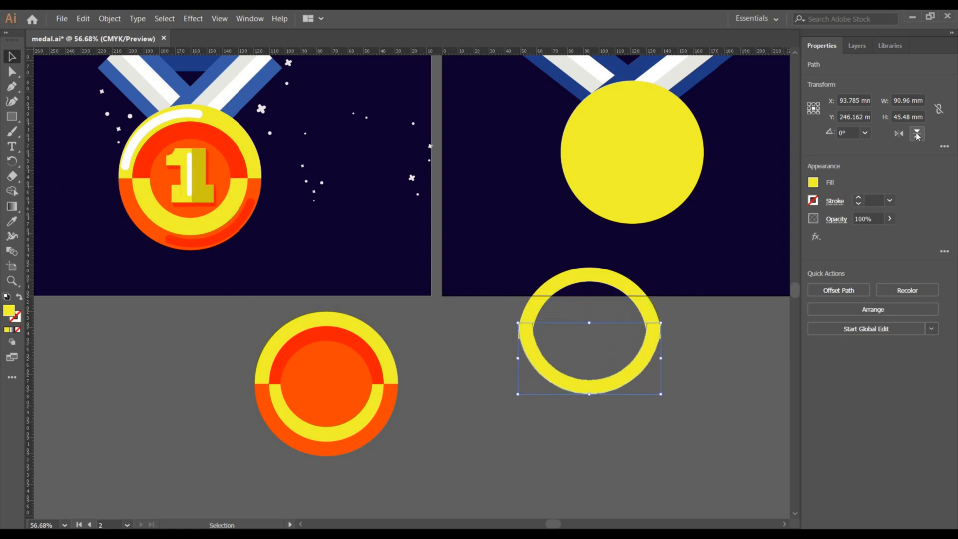
pyautogui.hotkey('shift', 'Down')
pyautogui.hotkey('shift', 'Down')
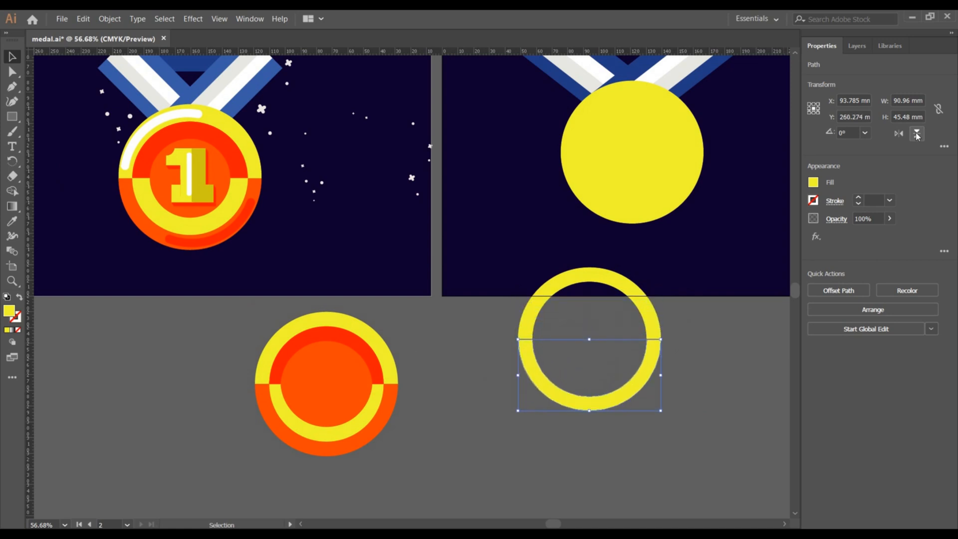
pyautogui.press('Up')
# Group the top and bottom yellow arches together.
pyautogui.scroll(5, 794, 262)
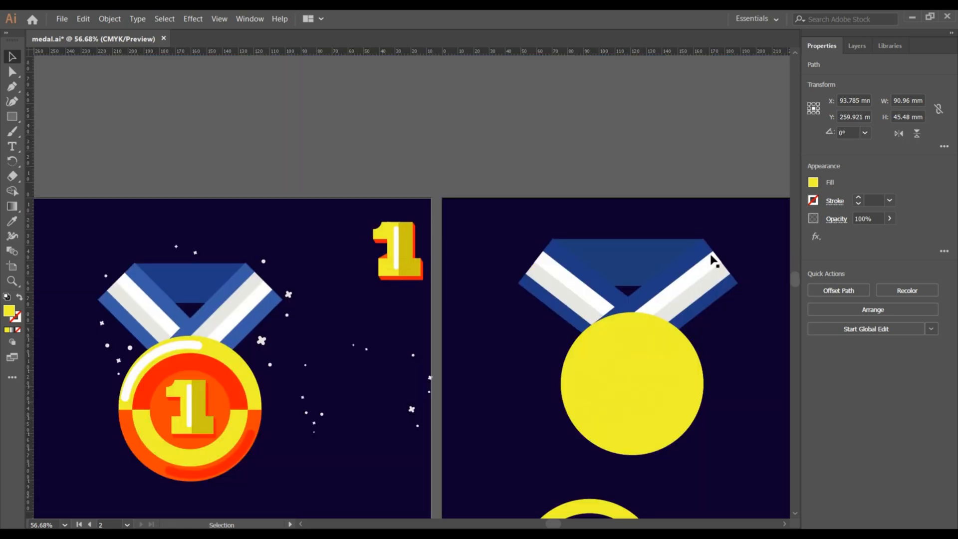
pyautogui.hscroll(3, 694, 262)
pyautogui.scroll(-2, 670, 261)
pyautogui.scroll(-5, 668, 262)
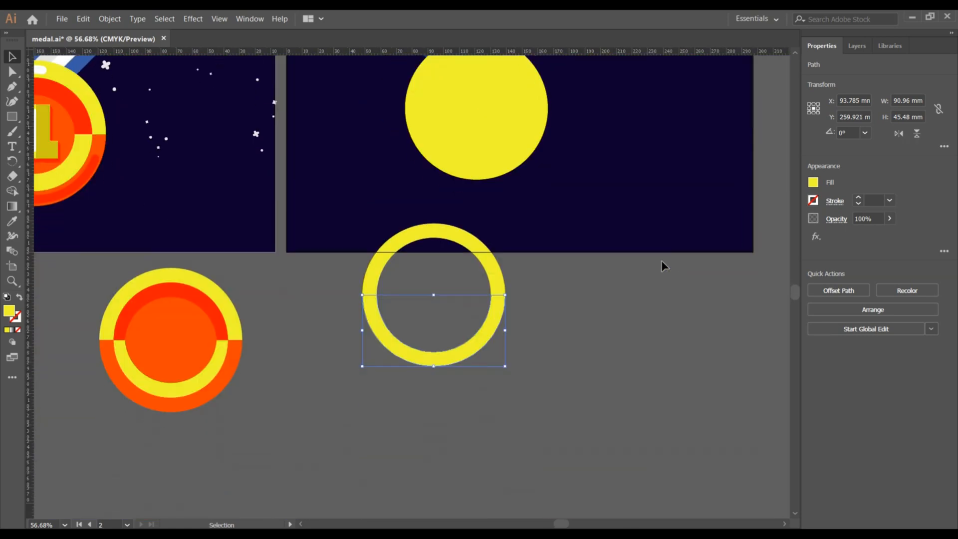
pyautogui.click(600, 306)
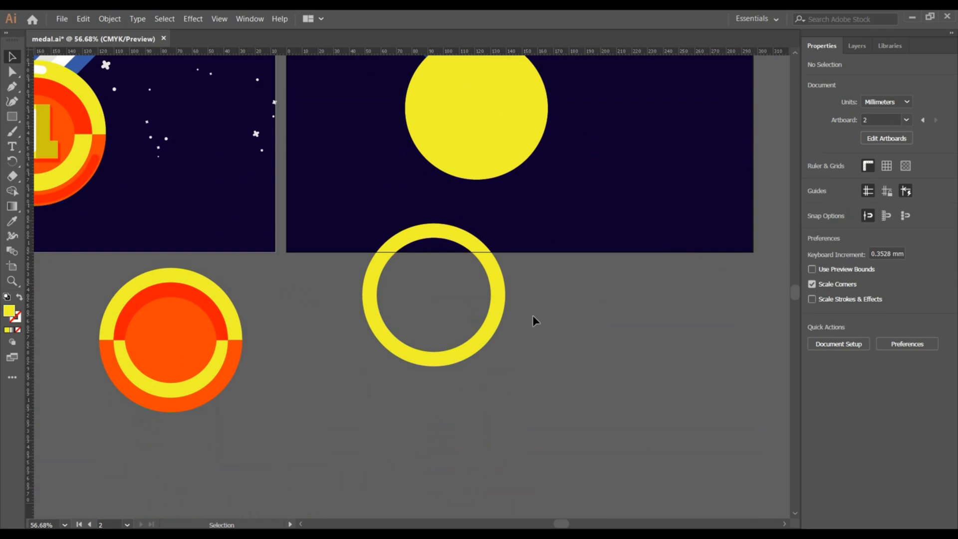
pyautogui.click(468, 346)
pyautogui.click(554, 349)
pyautogui.click(431, 273)
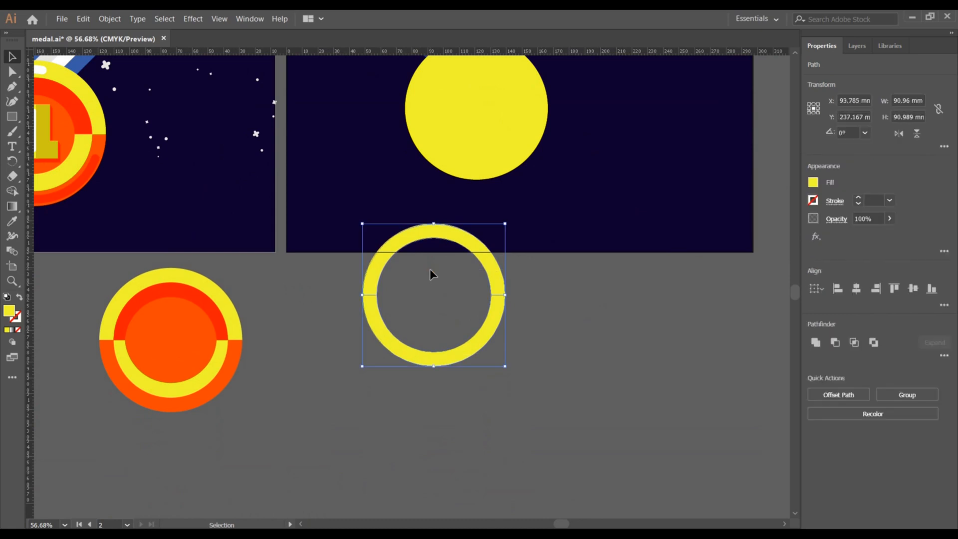
pyautogui.hotkey('ctrl', 'g')
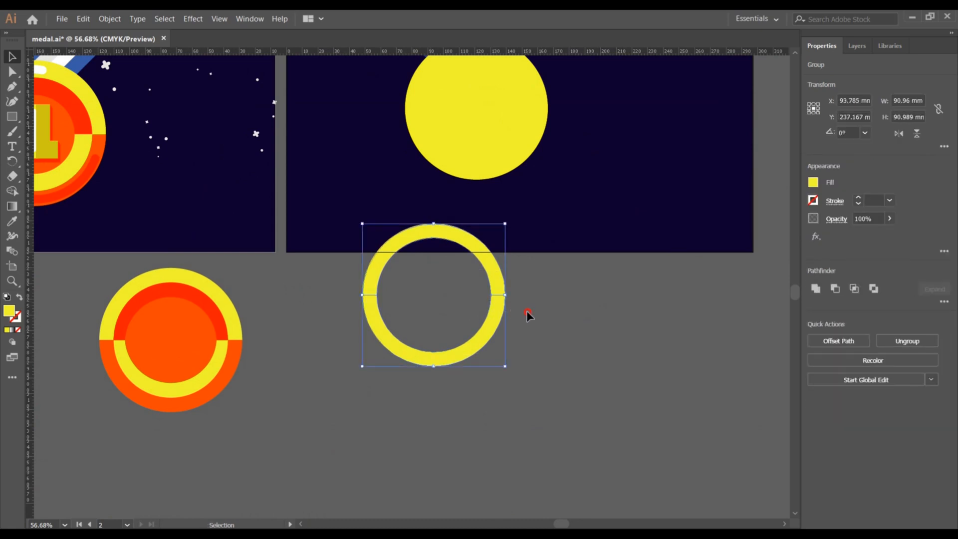
# Ungroup the two arches again.
pyautogui.click(525, 314)
pyautogui.doubleClick(496, 313)
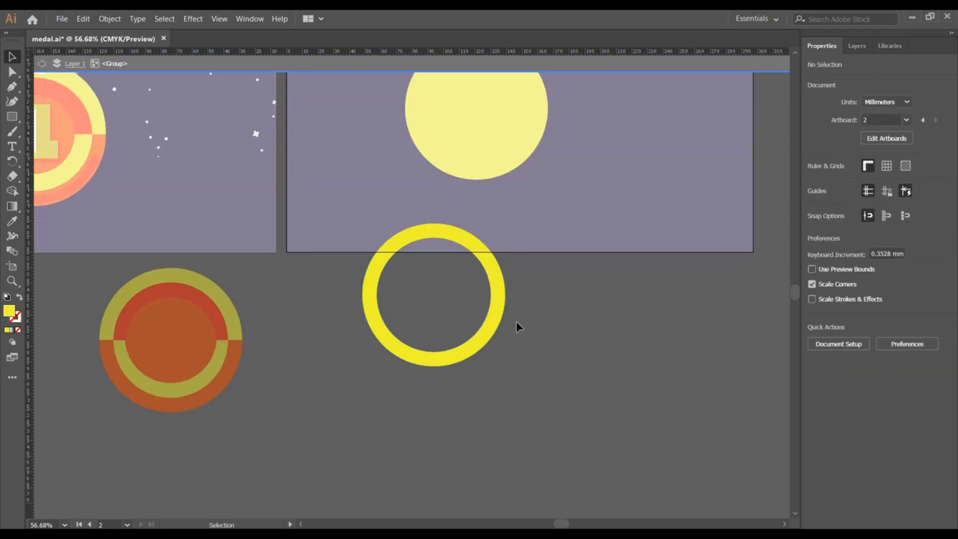
pyautogui.click(498, 315)
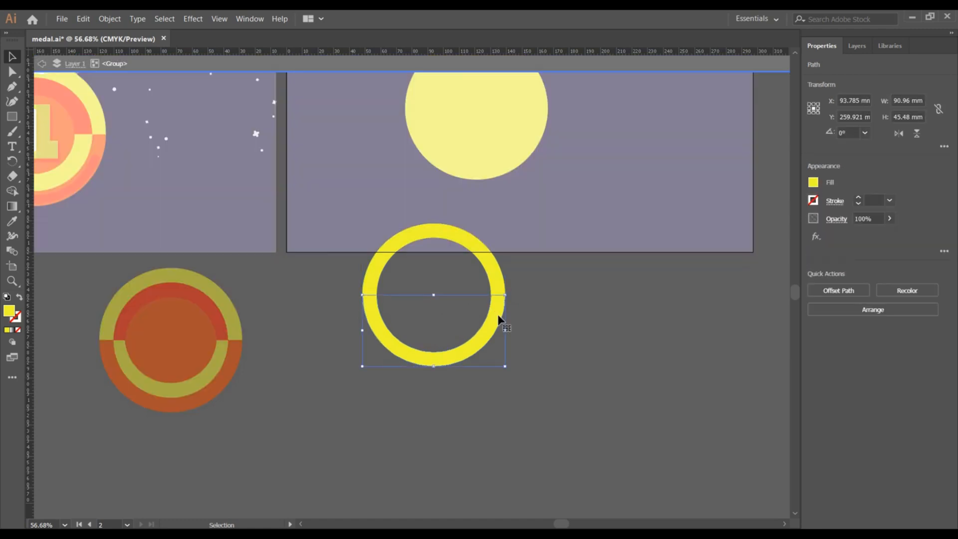
pyautogui.doubleClick(599, 322)
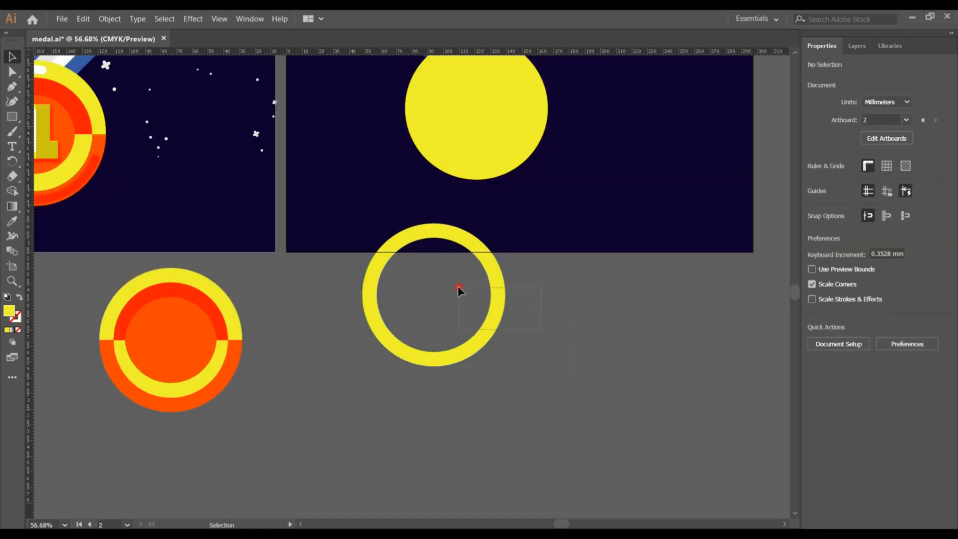
pyautogui.click(459, 290)
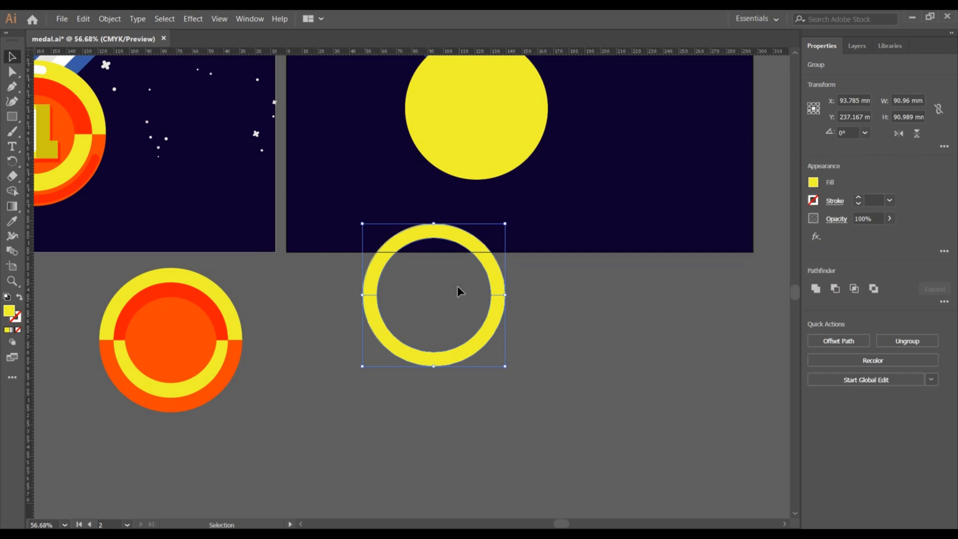
pyautogui.rightClick(498, 288)
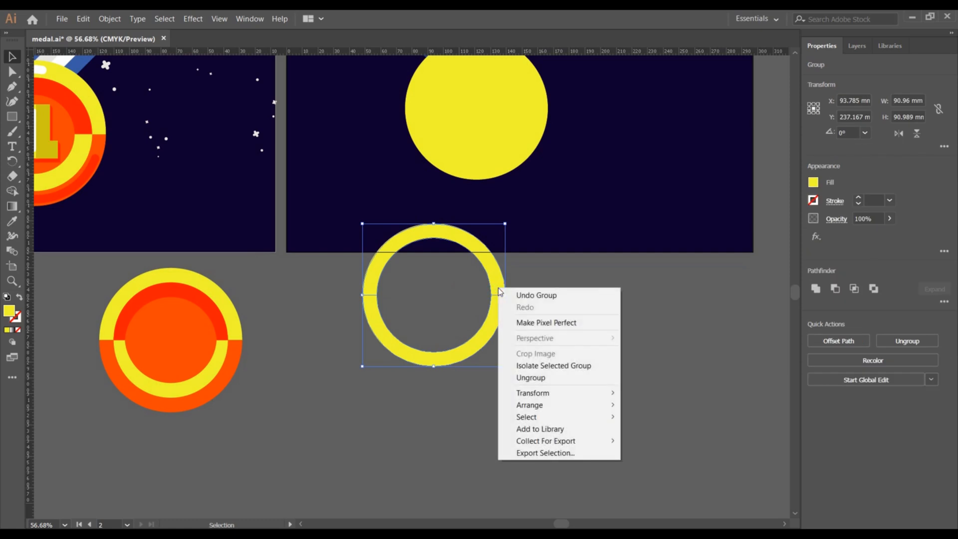
pyautogui.click(555, 378)
pyautogui.click(542, 331)
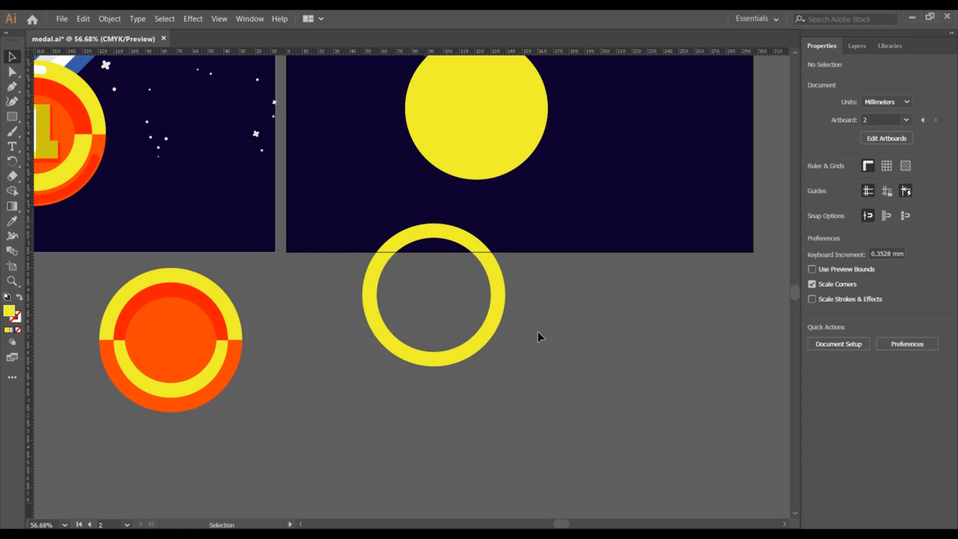
# Fill the lower arch with the orange sampled from the reference medal's lower ring.
pyautogui.click(489, 337)
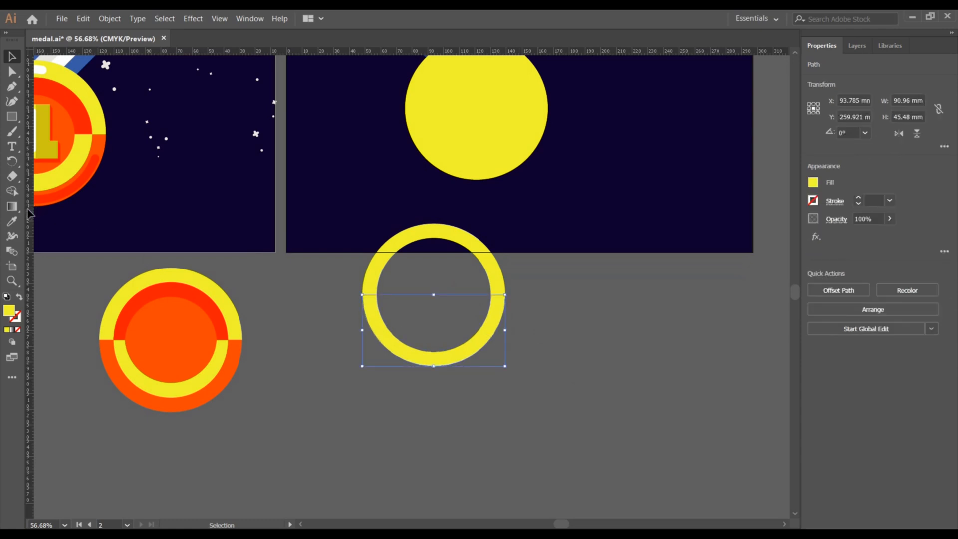
pyautogui.click(12, 221)
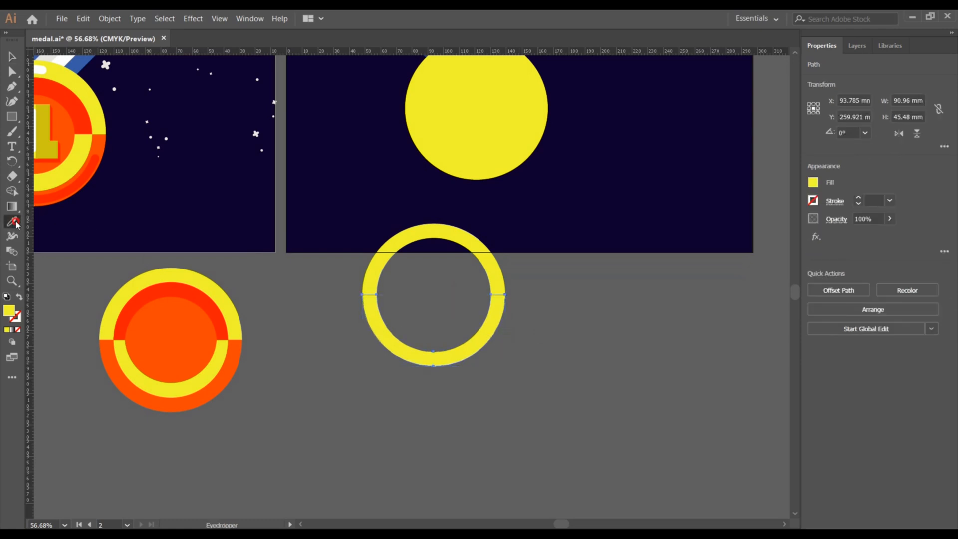
pyautogui.click(106, 141)
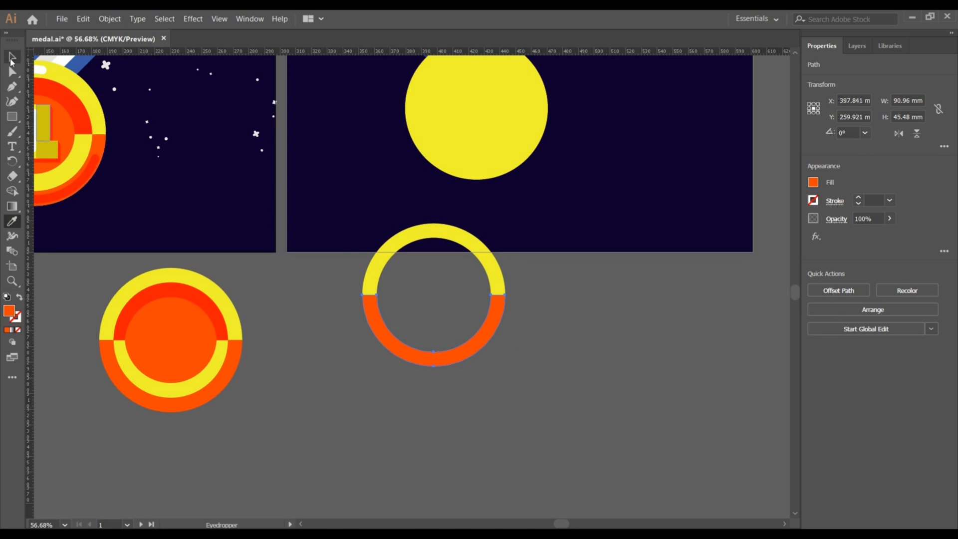
# Select both the yellow and orange arches and group them into one ring.
pyautogui.click(12, 58)
pyautogui.click(542, 290)
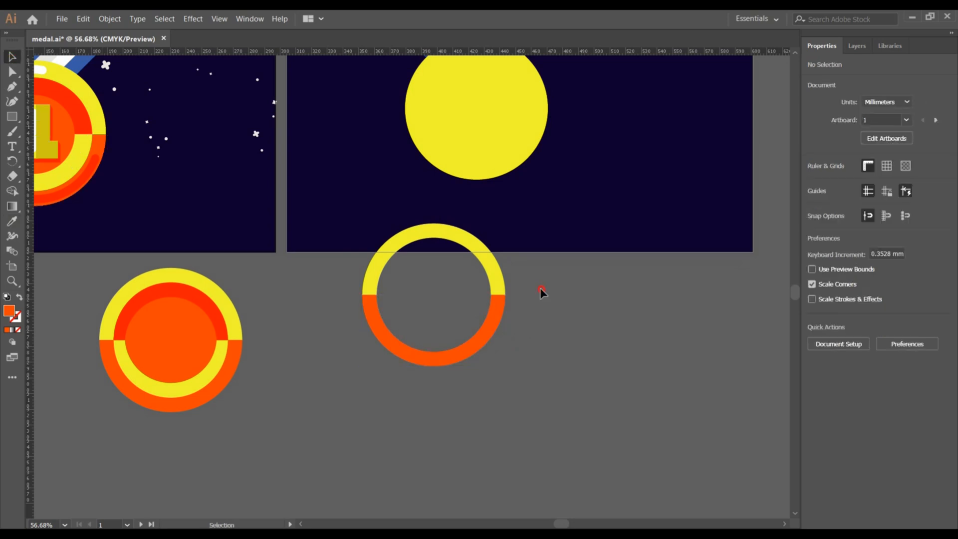
pyautogui.moveTo(541, 290); pyautogui.dragTo(439, 313)
pyautogui.press('a')
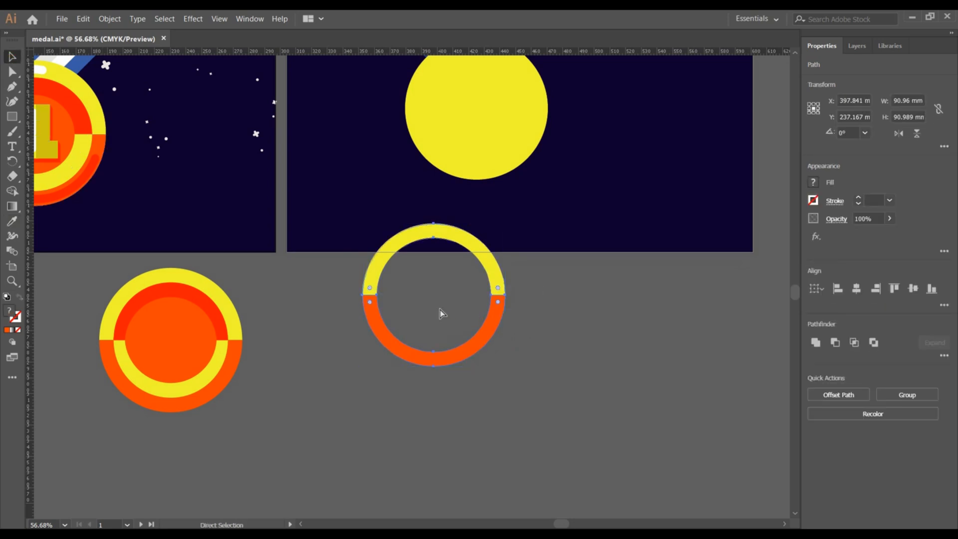
pyautogui.press('v')
pyautogui.hotkey('ctrl', 'g')
pyautogui.press('a')
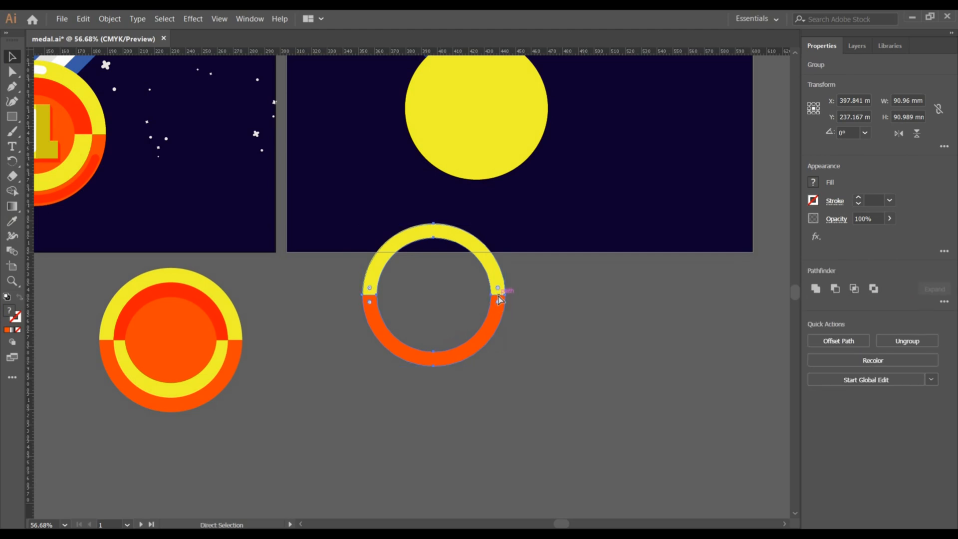
pyautogui.press('v')
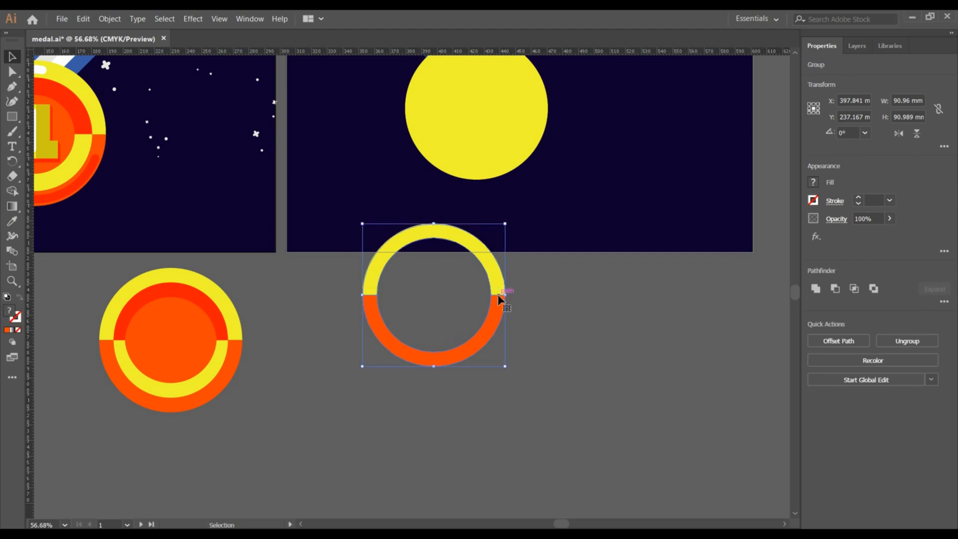
# Duplicate the ring beside itself and delete the copy.
pyautogui.moveTo(497, 299); pyautogui.dragTo(679, 327)
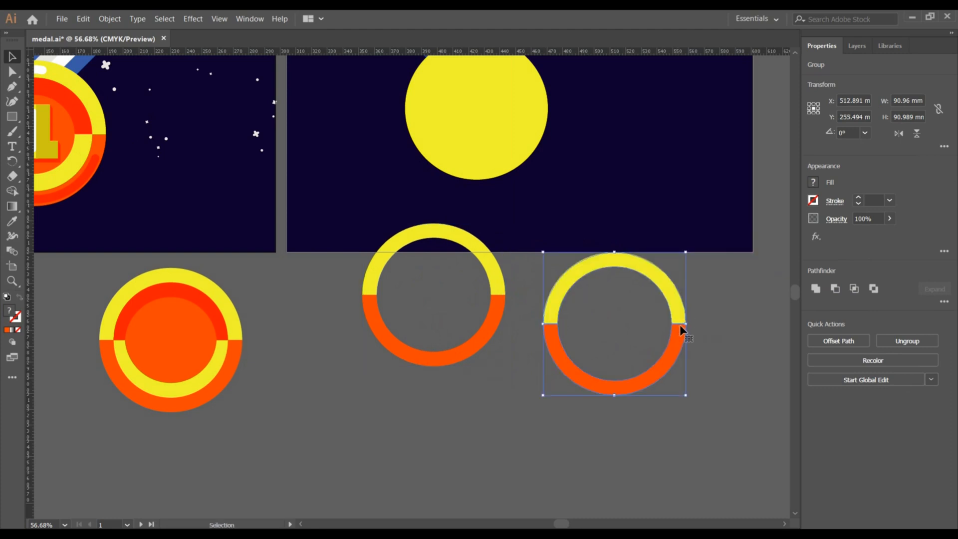
pyautogui.press('Delete')
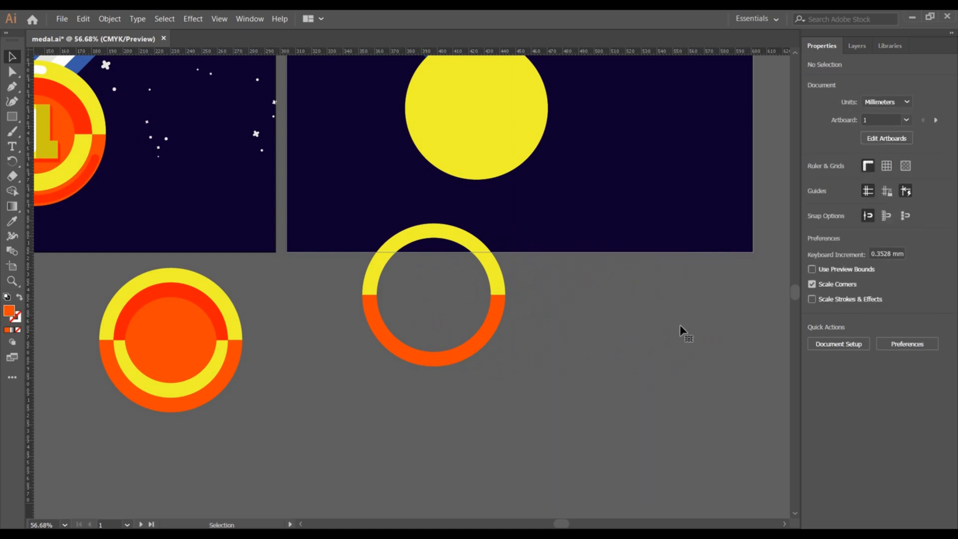
# Scale a copy of the ring down to about 74 mm wide inside the original and flip it vertically.
pyautogui.click(502, 310)
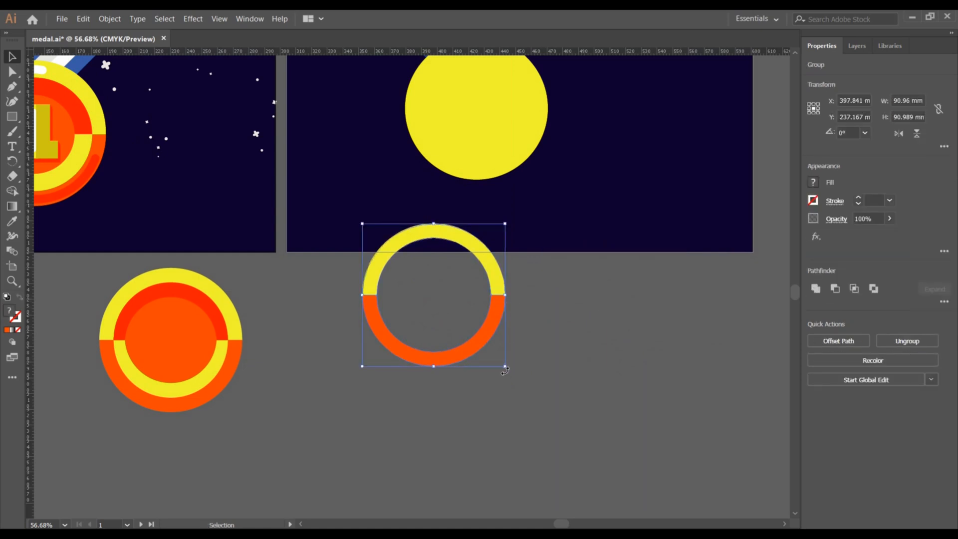
pyautogui.moveTo(504, 368); pyautogui.dragTo(491, 359)
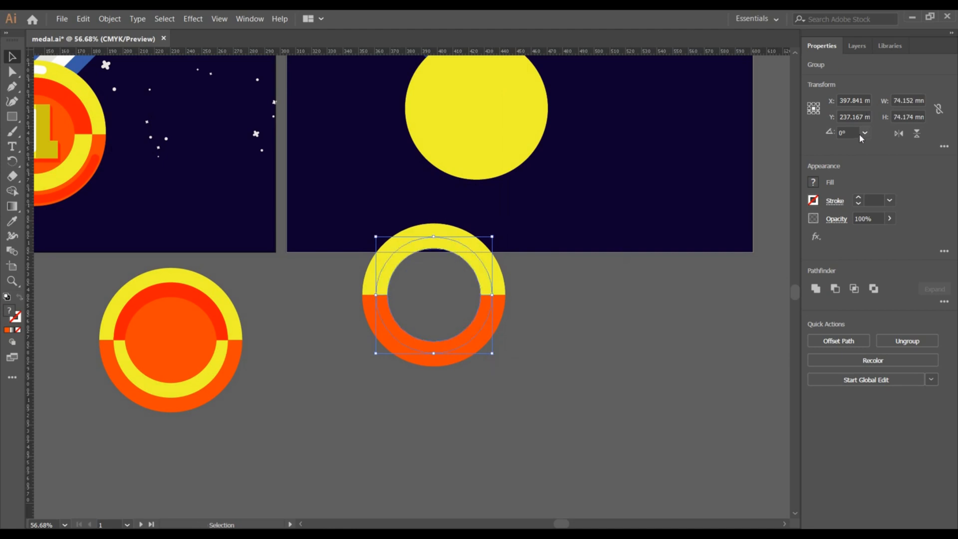
pyautogui.click(917, 133)
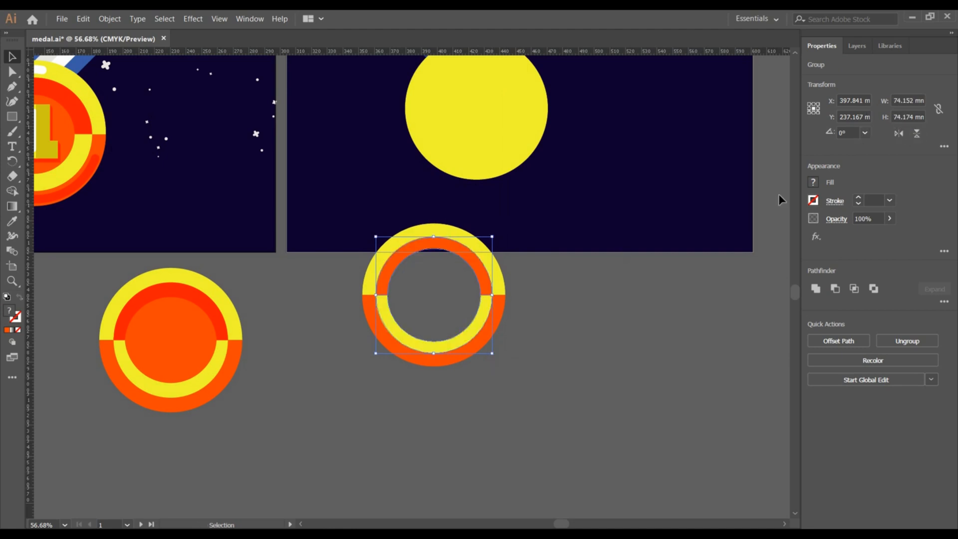
pyautogui.click(625, 305)
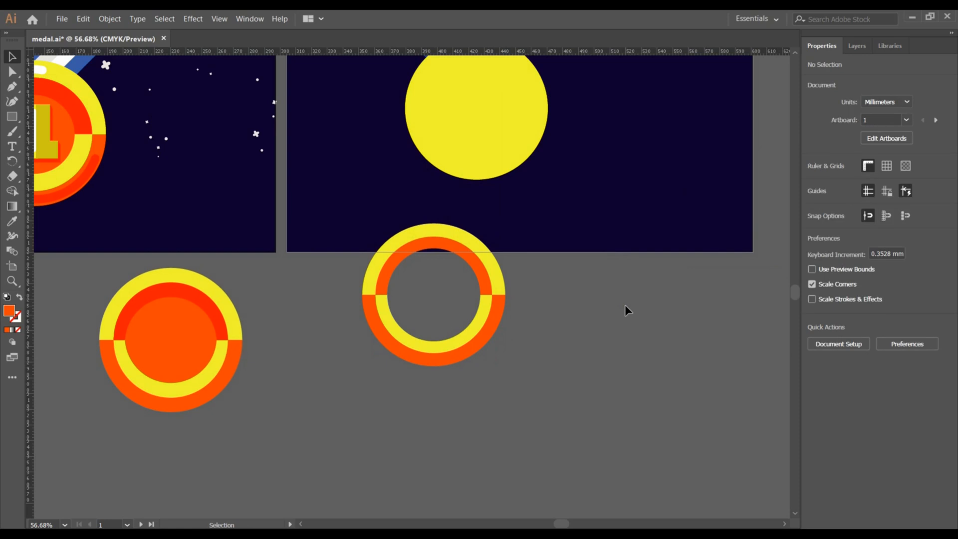
# Fill the inner ring's upper arch with the red-orange sampled from the reference medal.
pyautogui.doubleClick(487, 293)
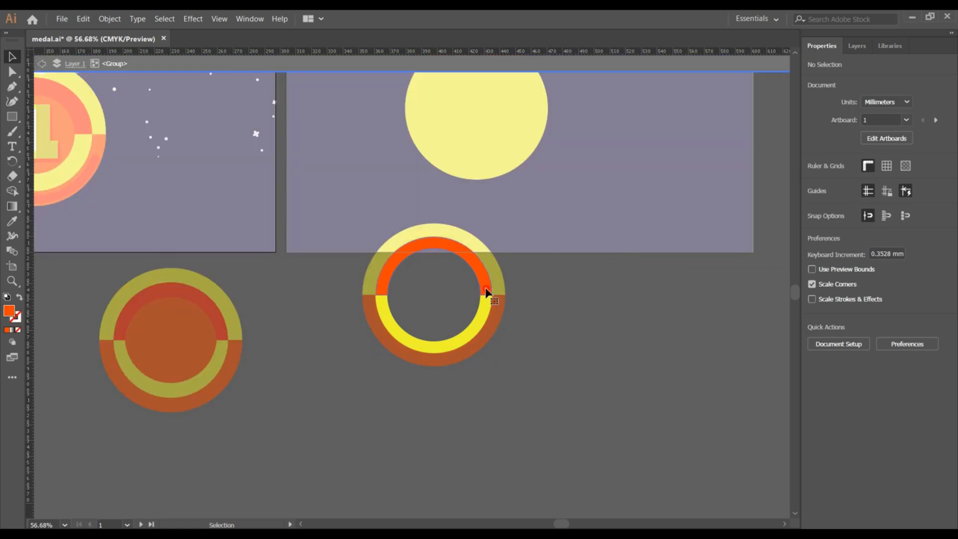
pyautogui.doubleClick(486, 292)
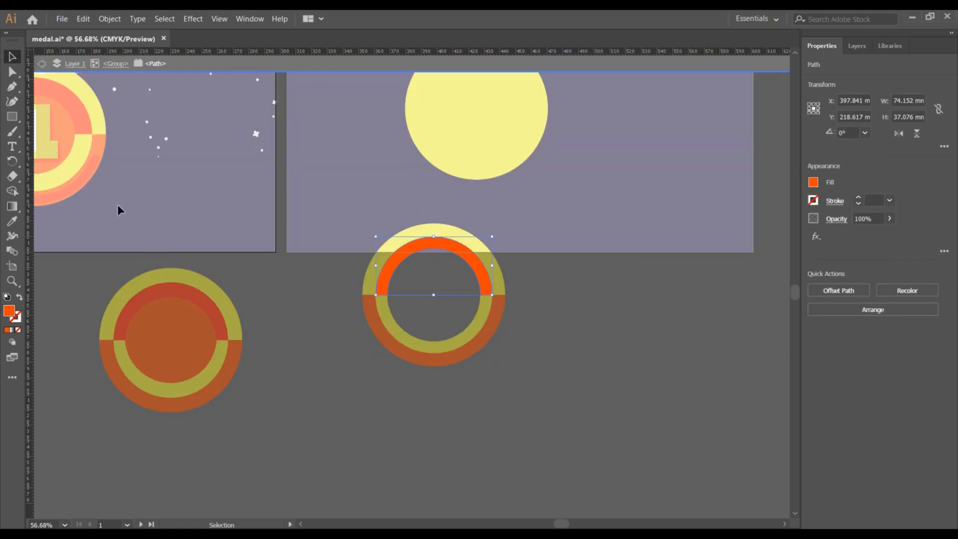
pyautogui.click(15, 222)
pyautogui.click(78, 113)
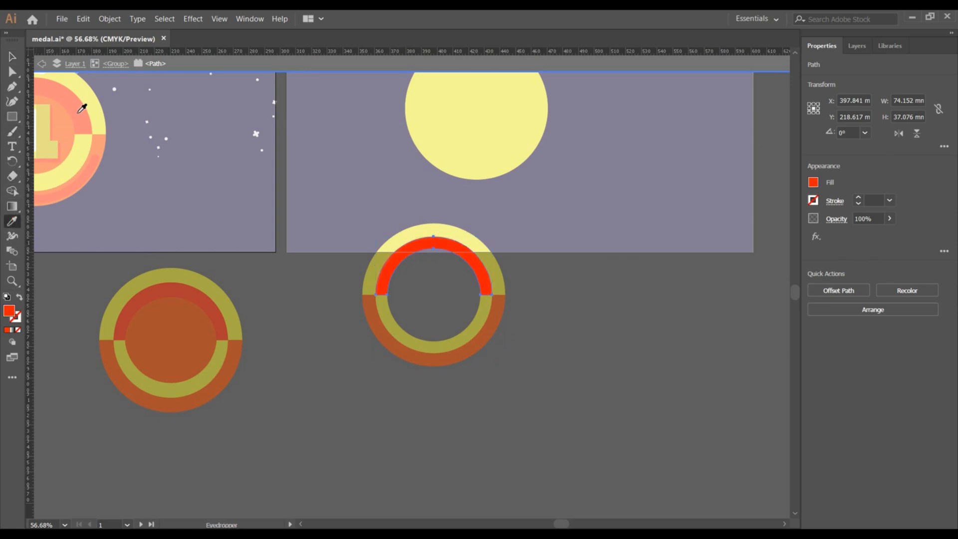
pyautogui.click(12, 57)
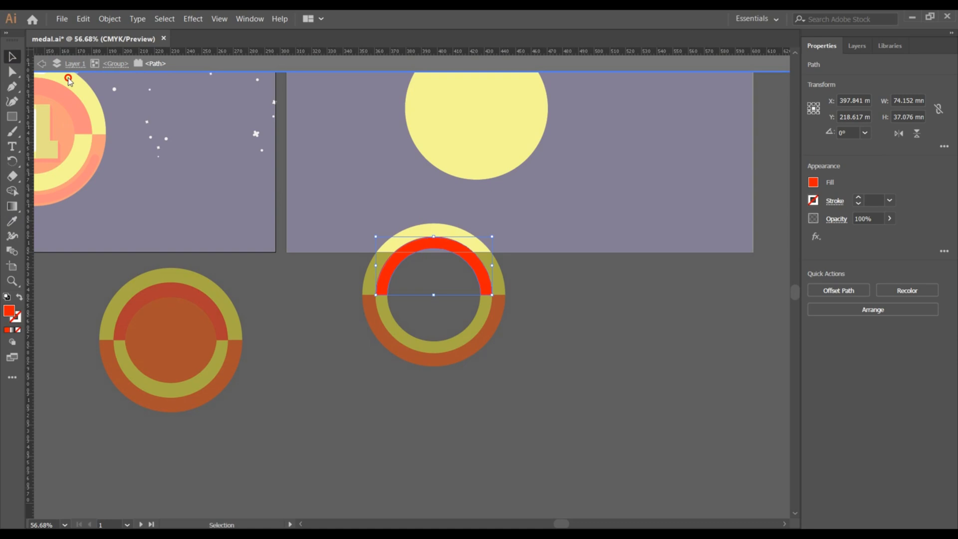
pyautogui.doubleClick(305, 278)
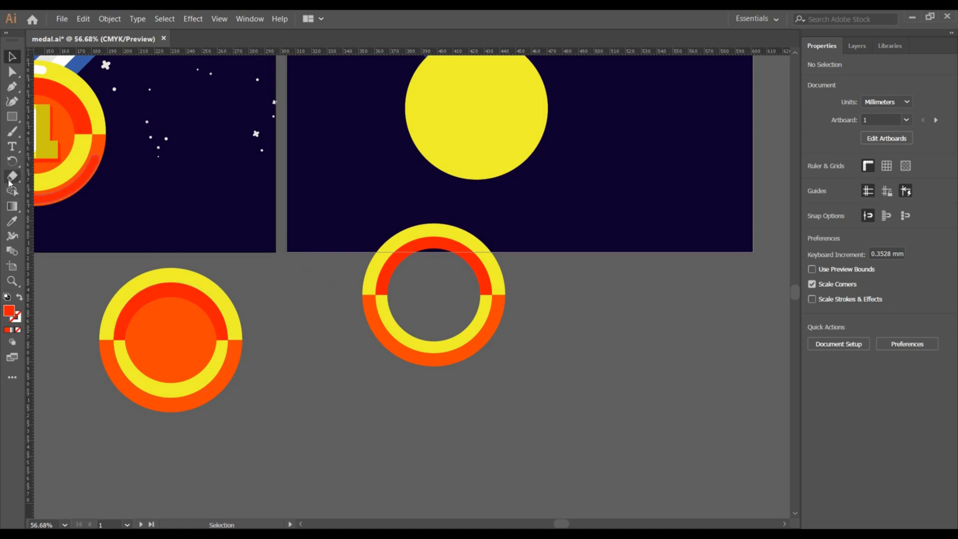
# Move the two-tone ring onto the large yellow circle on the second artboard.
pyautogui.click(440, 115)
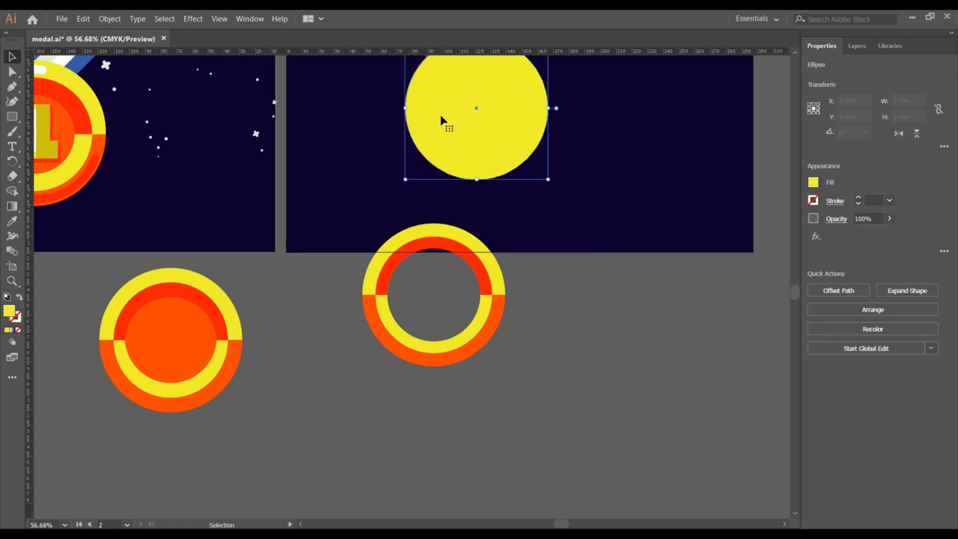
pyautogui.hscroll(-6, 491, 184)
pyautogui.hscroll(3, 491, 184)
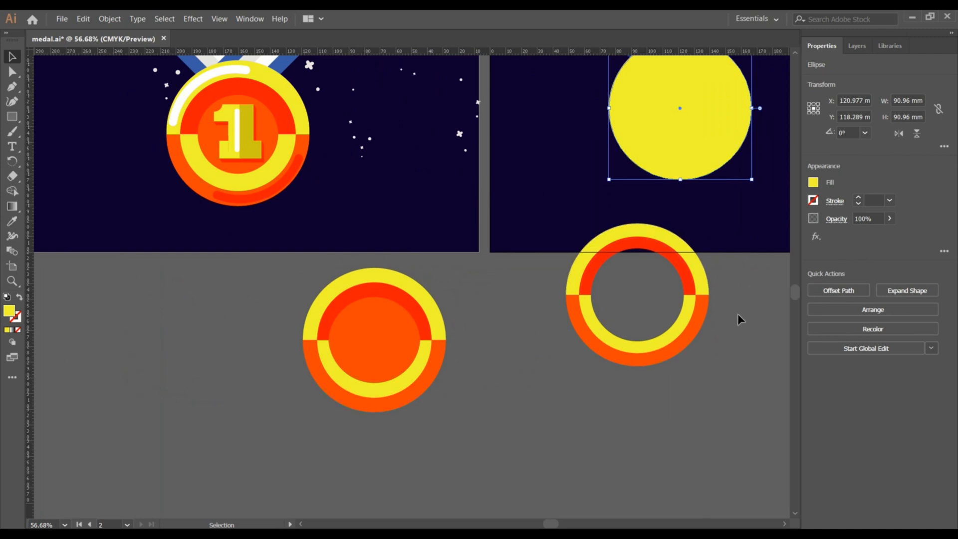
pyautogui.click(664, 278)
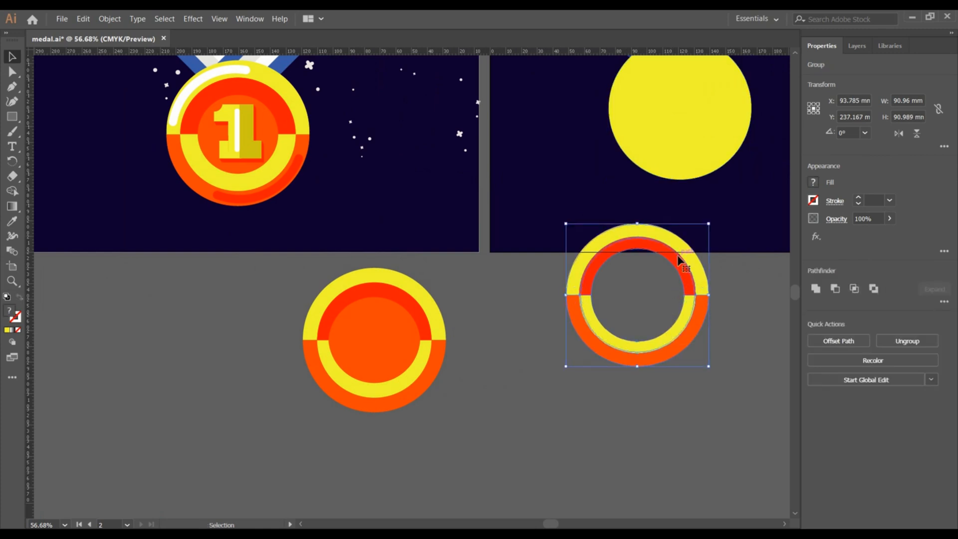
pyautogui.moveTo(679, 257); pyautogui.dragTo(718, 75)
pyautogui.scroll(5, 734, 241)
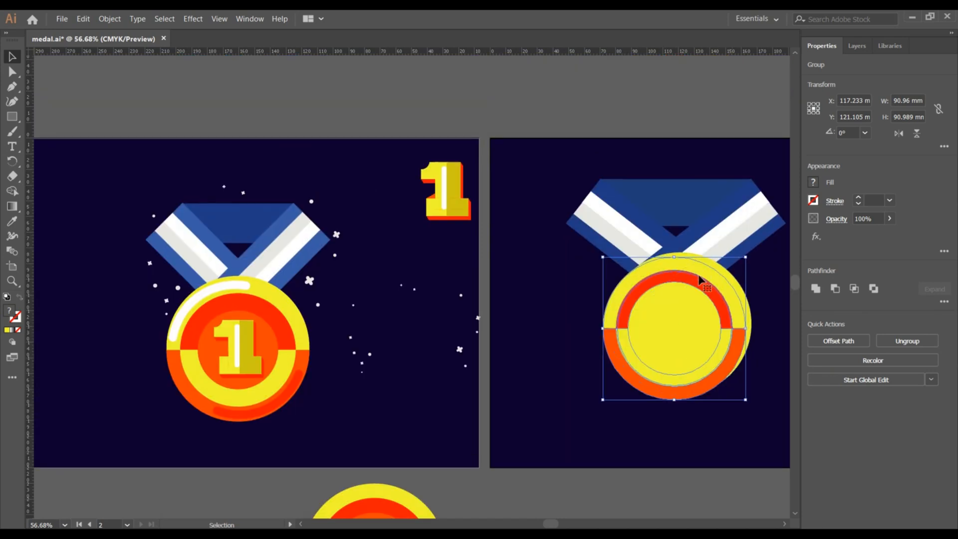
pyautogui.moveTo(713, 375); pyautogui.dragTo(713, 374)
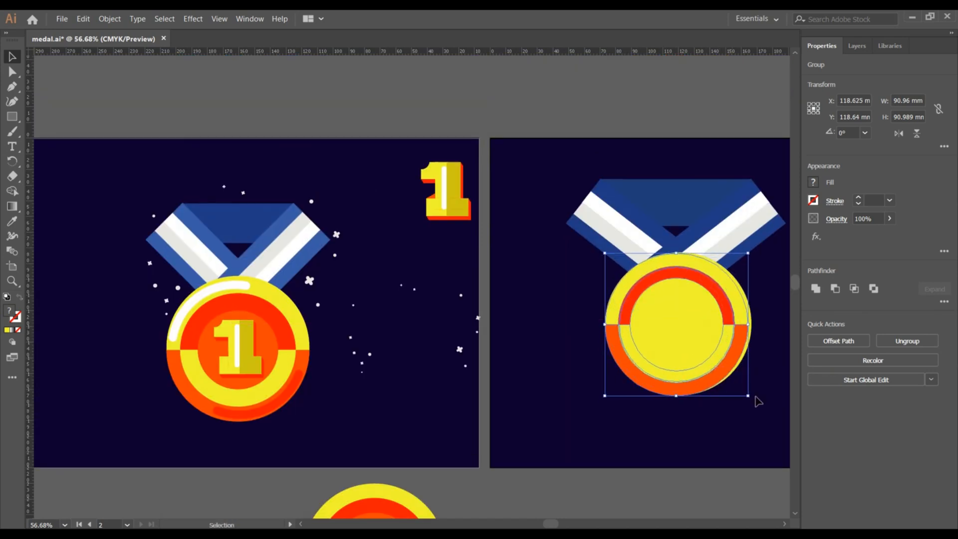
# Scale the yellow circle down to about 86 mm so it fits inside the ring.
pyautogui.click(759, 405)
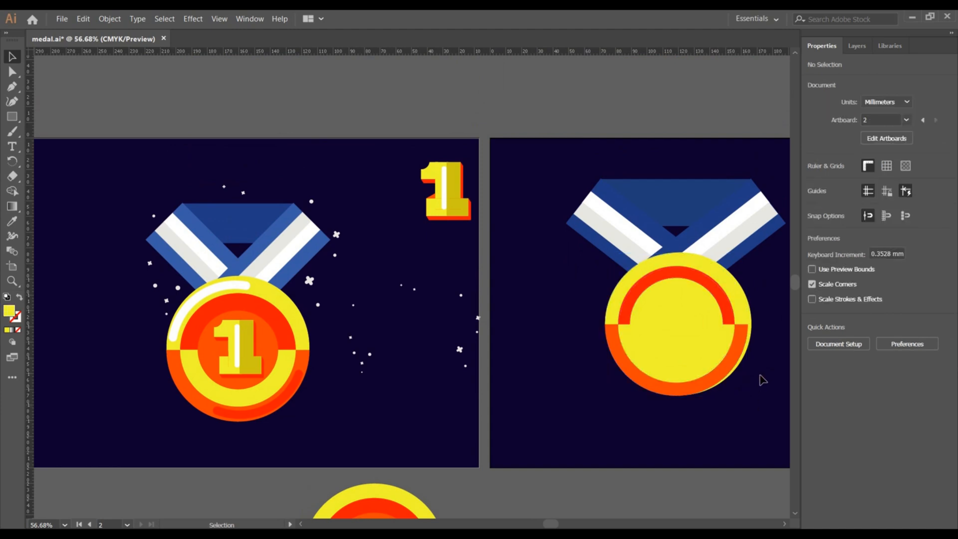
pyautogui.click(746, 355)
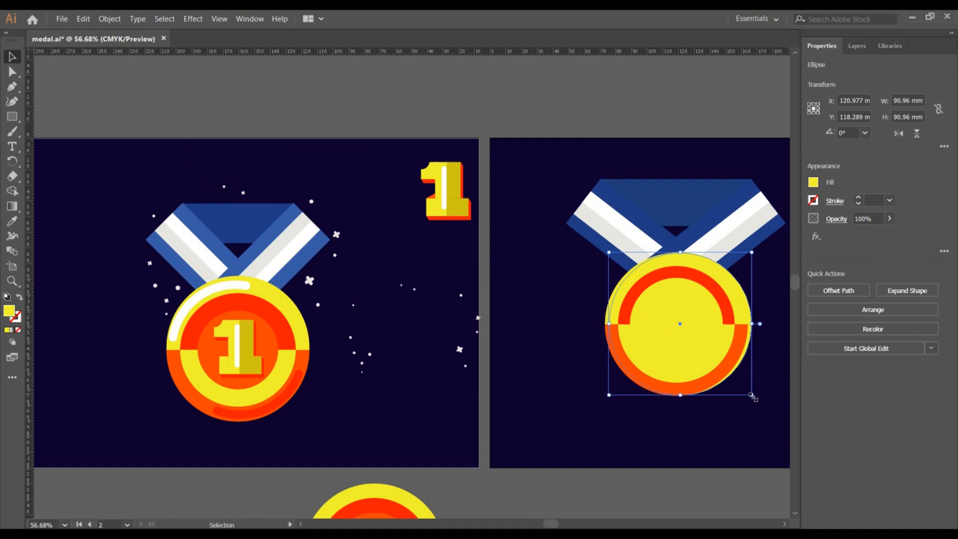
pyautogui.moveTo(752, 396); pyautogui.dragTo(748, 390)
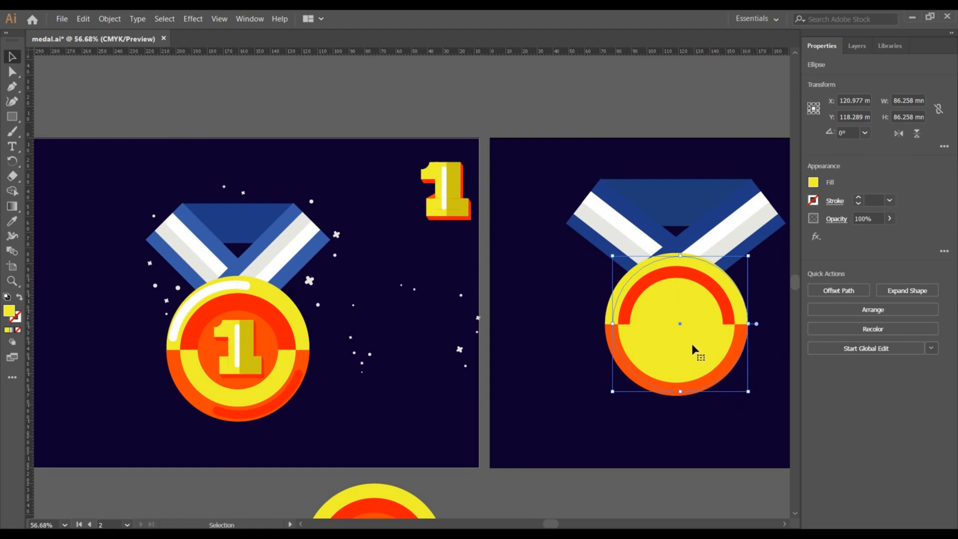
# Fill the inner circle with the orange sampled from the reference medal's centre.
pyautogui.click(12, 221)
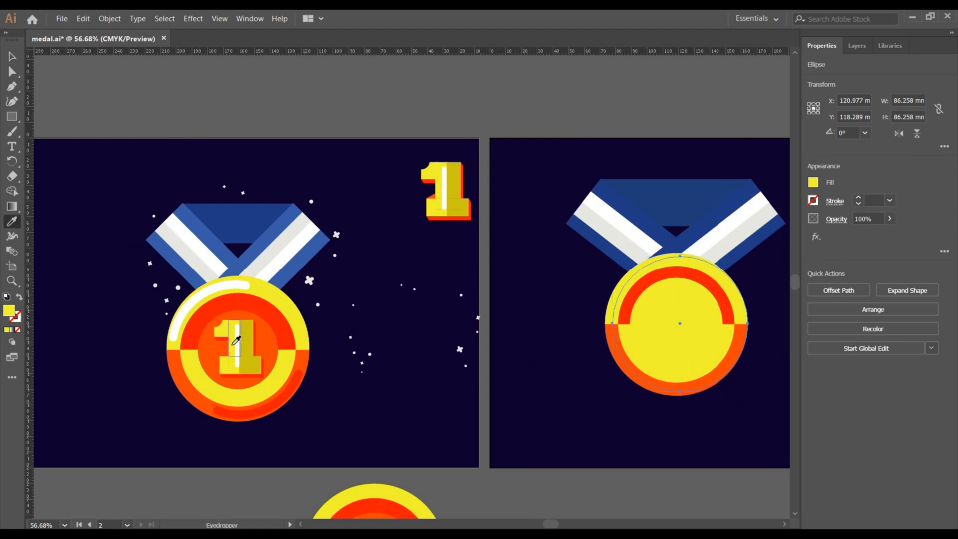
pyautogui.click(267, 342)
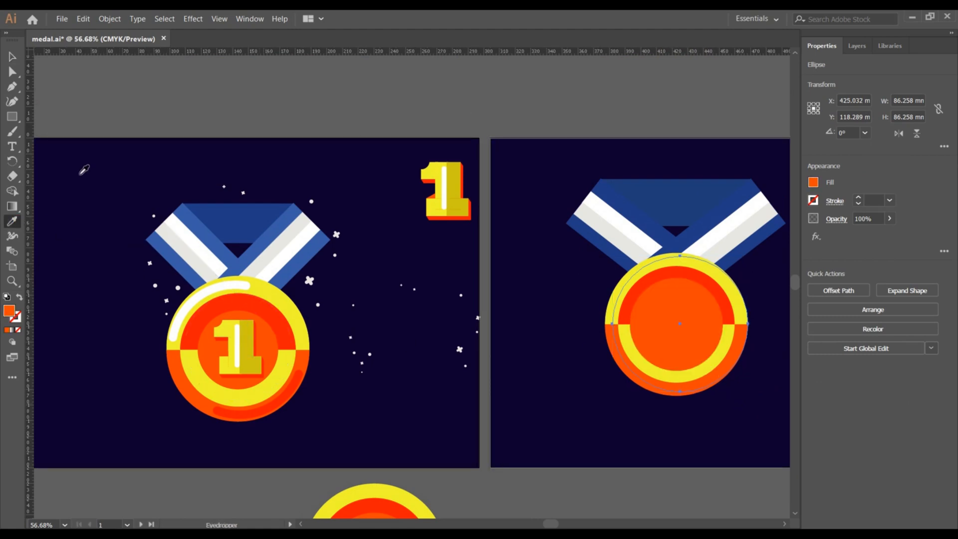
pyautogui.click(11, 57)
pyautogui.click(528, 364)
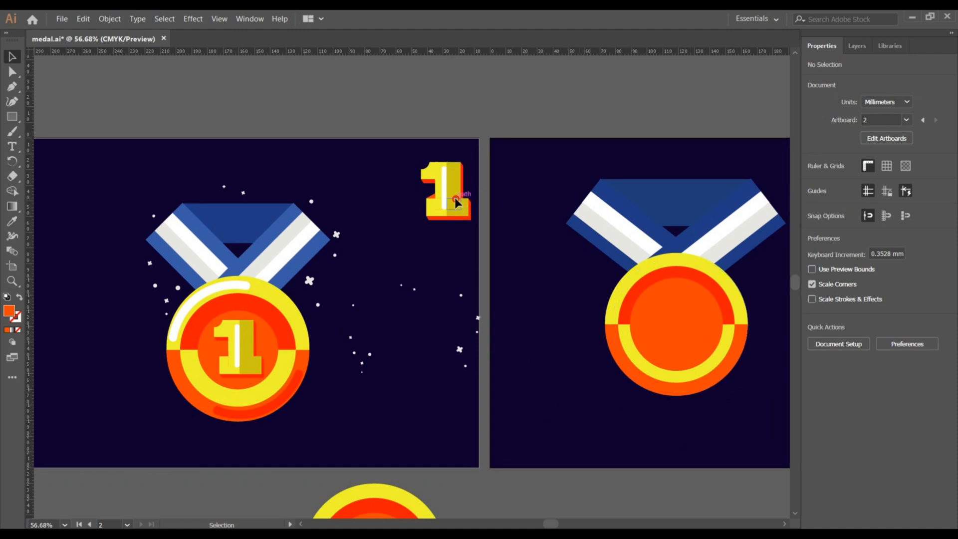
# Move the numeral 1 from the first artboard onto the medal's centre and bring it to the front.
pyautogui.moveTo(455, 201); pyautogui.dragTo(680, 326)
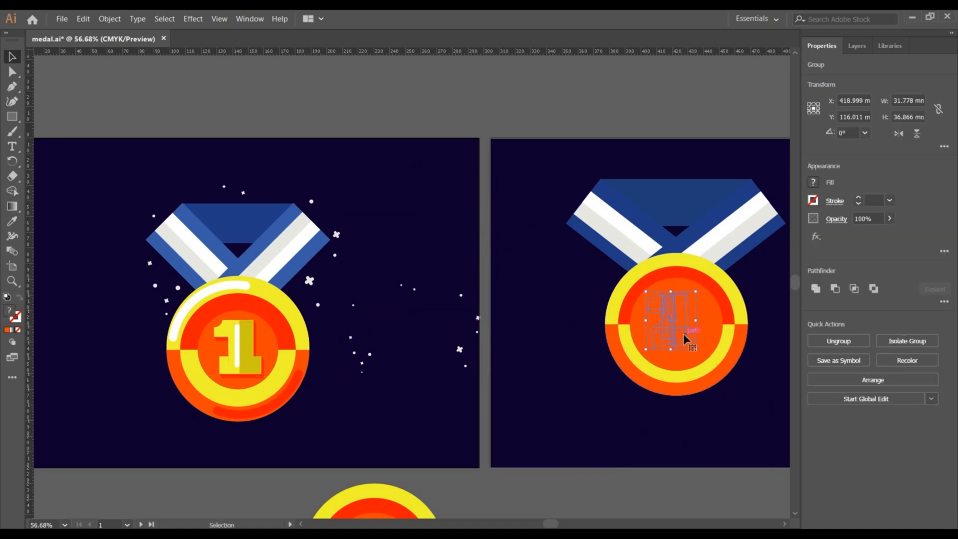
pyautogui.rightClick(684, 336)
pyautogui.moveTo(752, 453)
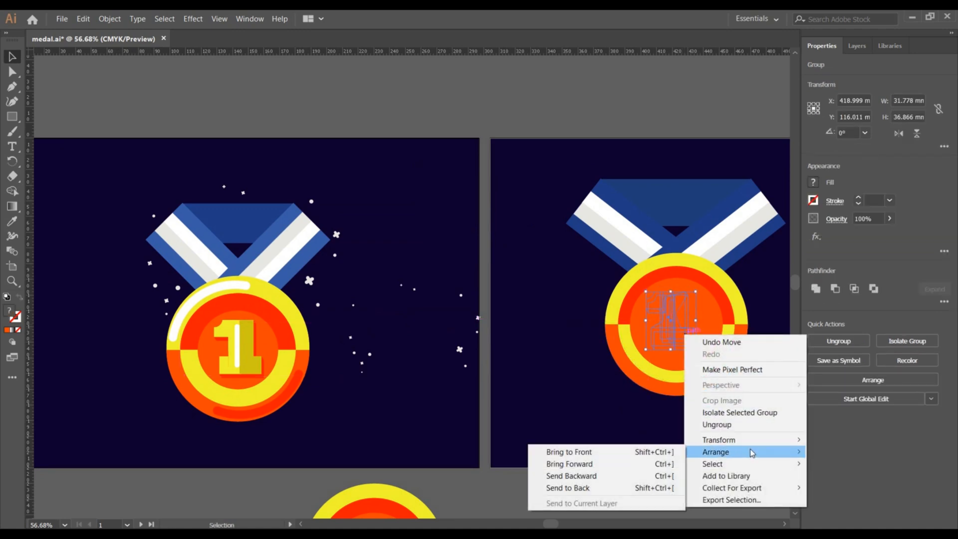
pyautogui.click(654, 452)
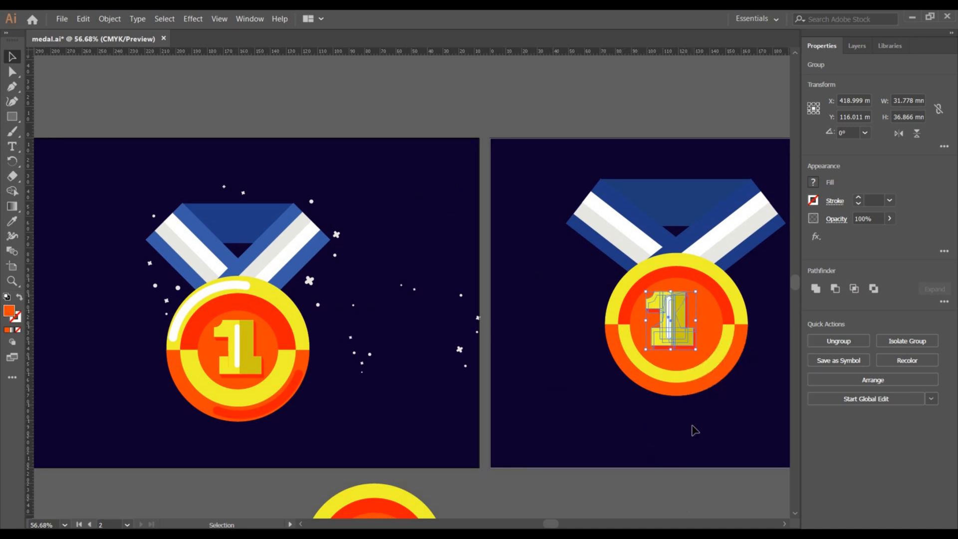
# Nudge the numeral 1 to the right and down to centre it on the medal.
pyautogui.click(695, 430)
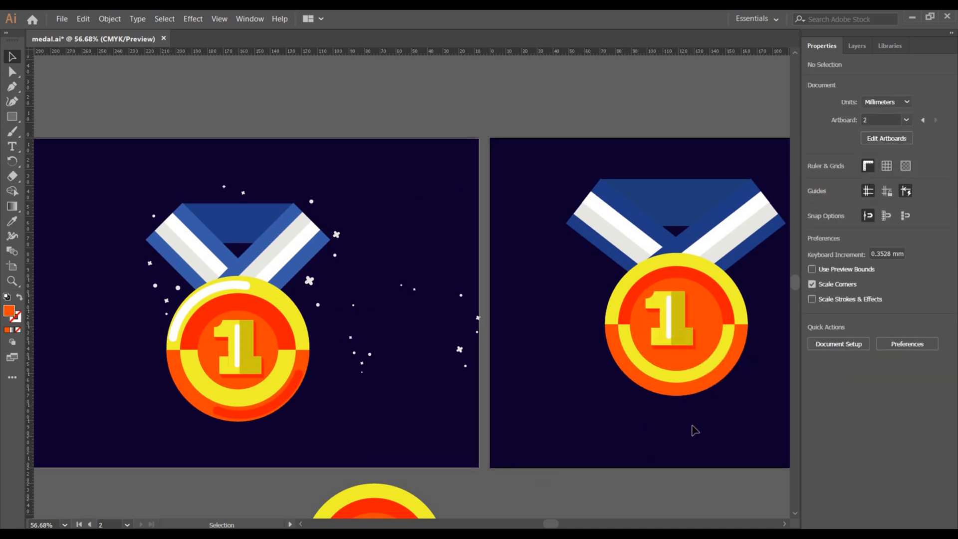
pyautogui.click(673, 342)
pyautogui.press('Right')
pyautogui.press('Right')
pyautogui.press('Right')
pyautogui.press('Right')
pyautogui.press('Right')
pyautogui.press('Right')
pyautogui.press('Right')
pyautogui.press('Right')
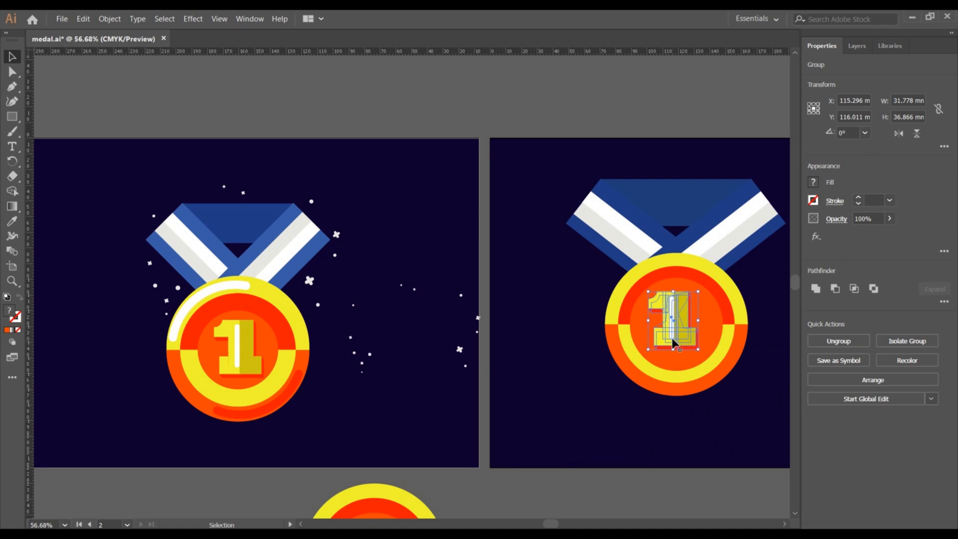
pyautogui.click(563, 317)
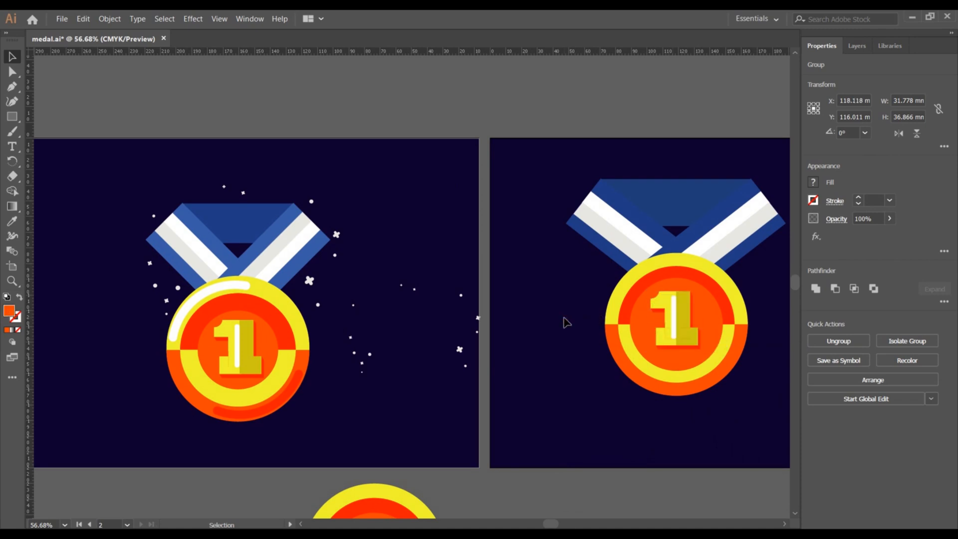
pyautogui.click(674, 331)
pyautogui.press('Down')
pyautogui.press('Down')
pyautogui.press('Down')
pyautogui.press('Down')
pyautogui.press('Down')
pyautogui.press('Down')
pyautogui.press('Down')
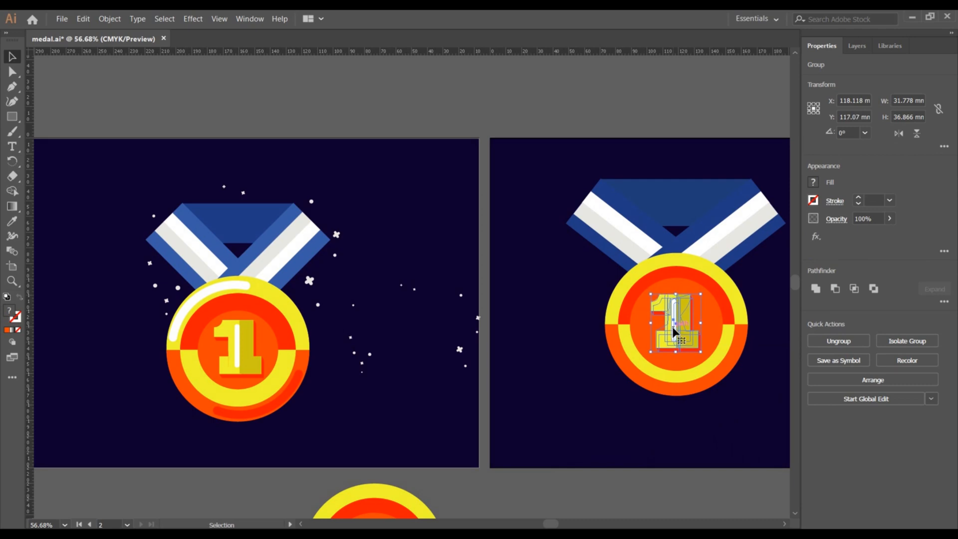
pyautogui.click(550, 270)
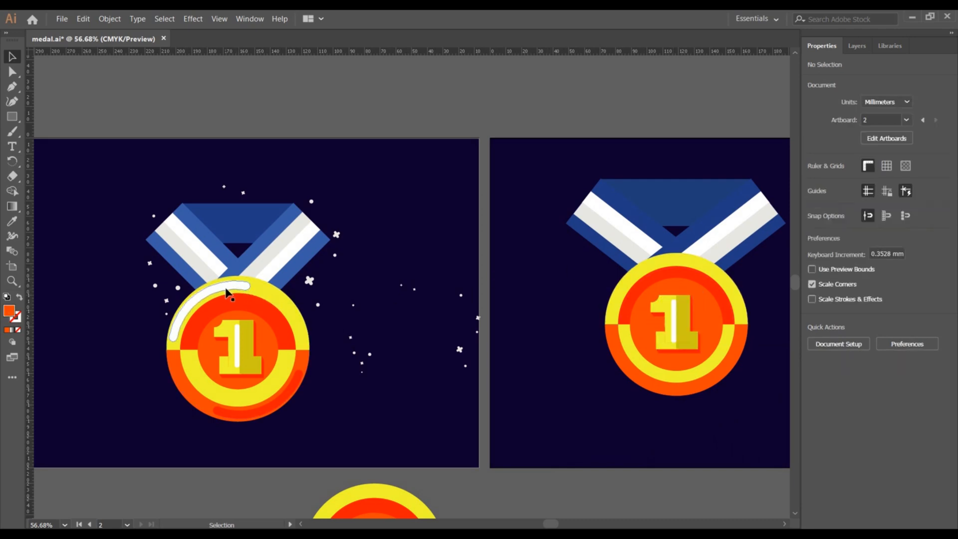
# Ungroup the medal's ring group twice to separate its arches.
pyautogui.click(422, 212)
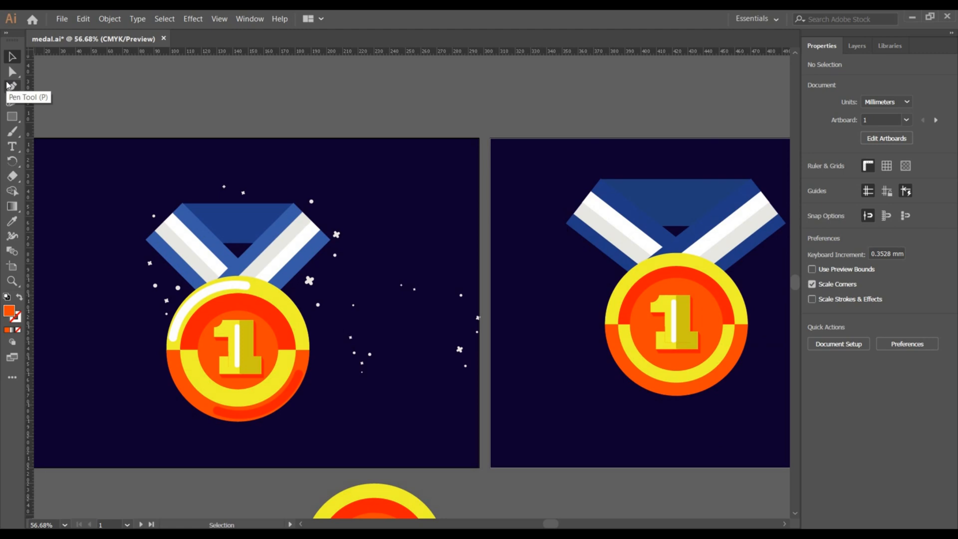
pyautogui.hotkey('ctrl', '1')
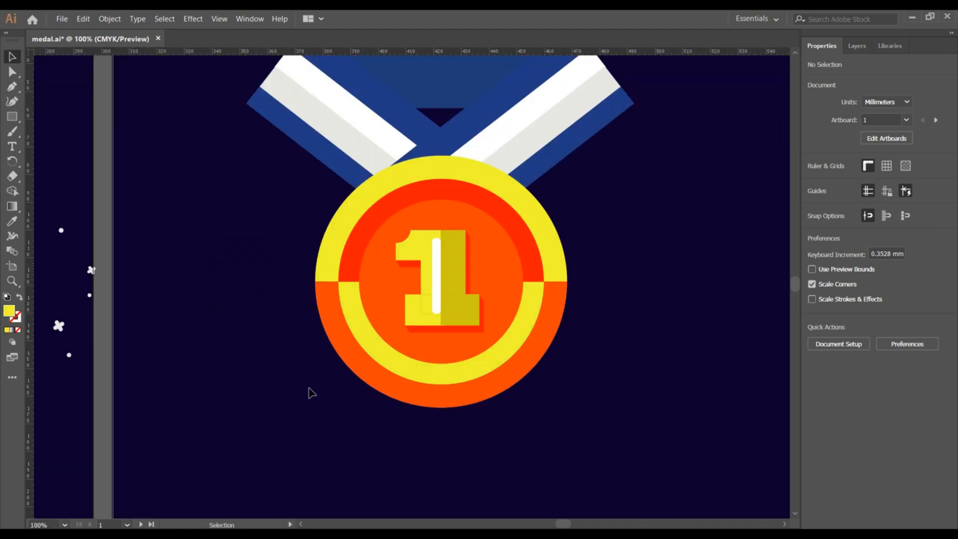
pyautogui.click(342, 222)
pyautogui.rightClick(343, 222)
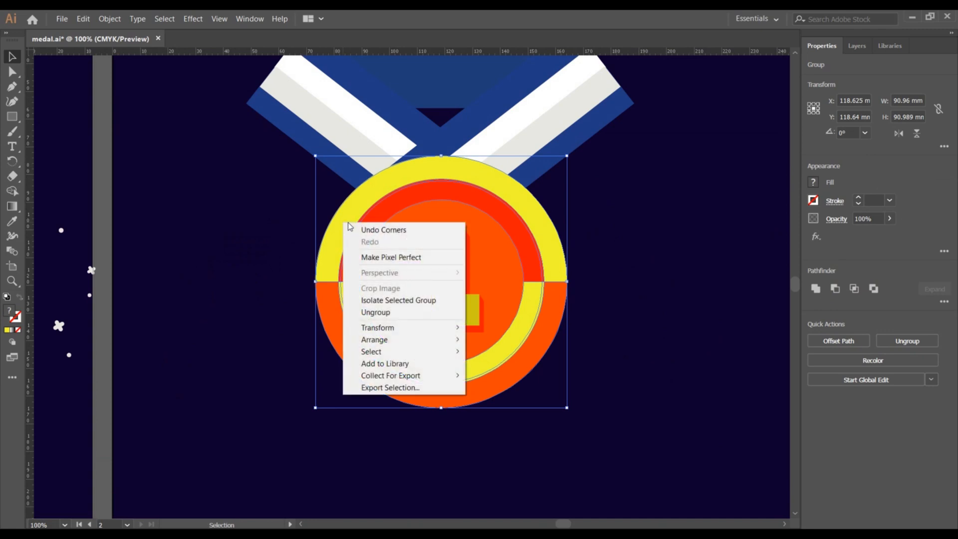
pyautogui.click(396, 315)
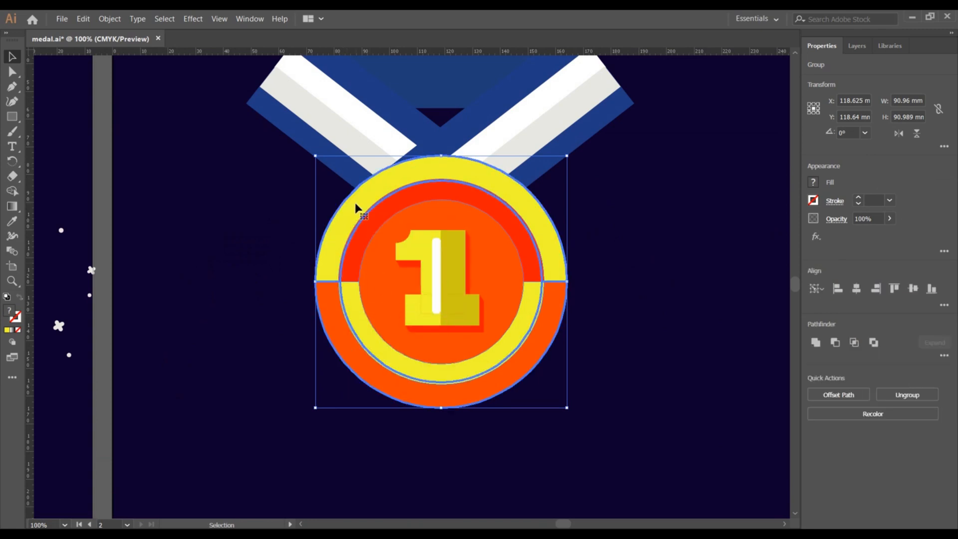
pyautogui.click(287, 233)
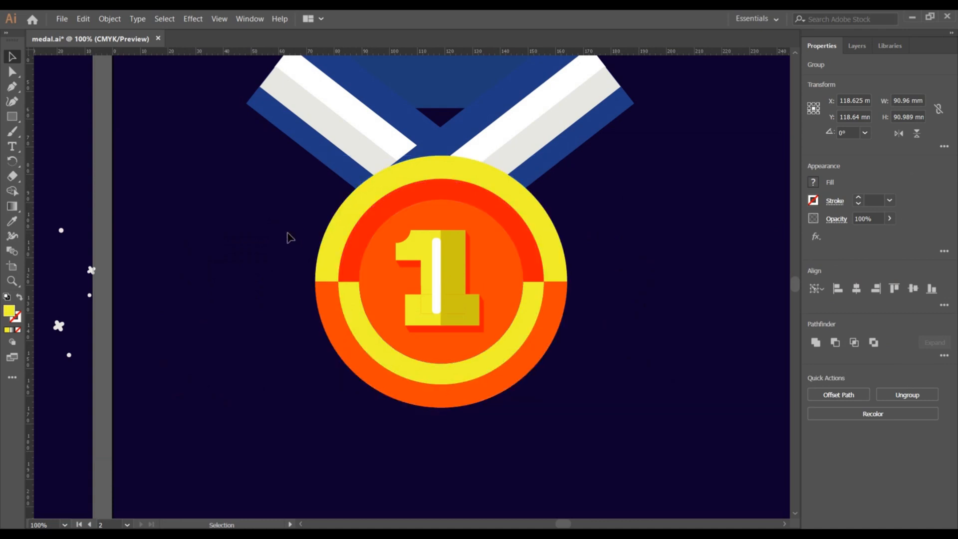
pyautogui.click(354, 211)
pyautogui.rightClick(353, 212)
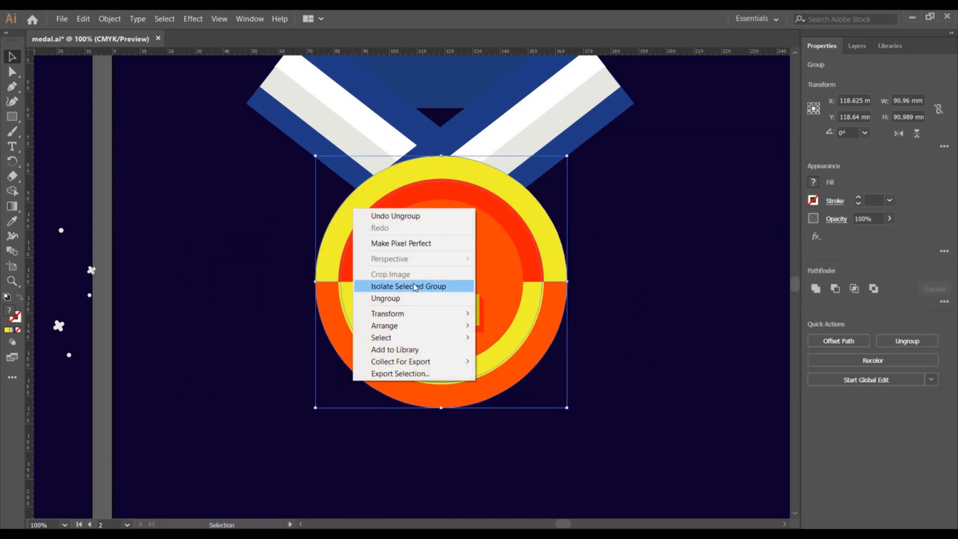
pyautogui.click(406, 297)
pyautogui.click(281, 231)
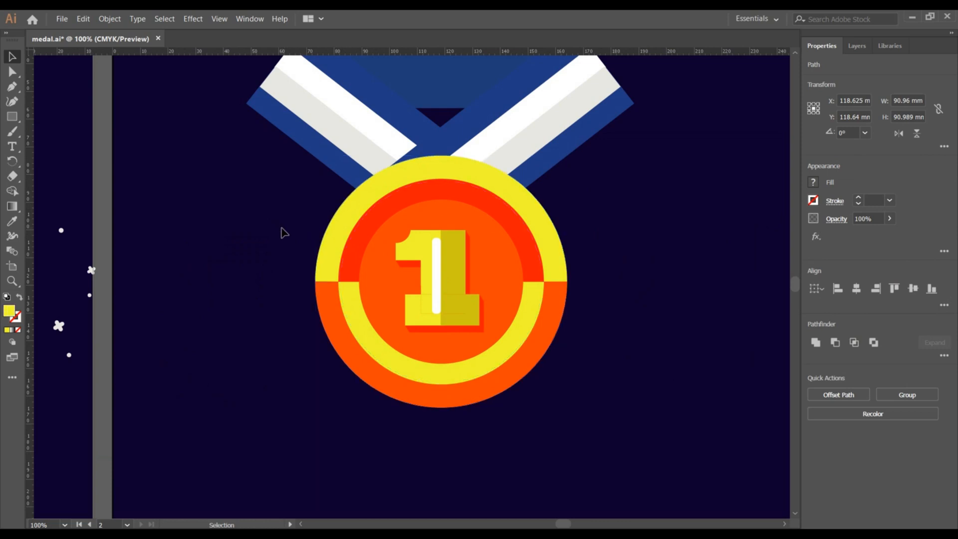
# Pull the medal's upper yellow arch out to the side of the medal.
pyautogui.click(344, 219)
pyautogui.press('a')
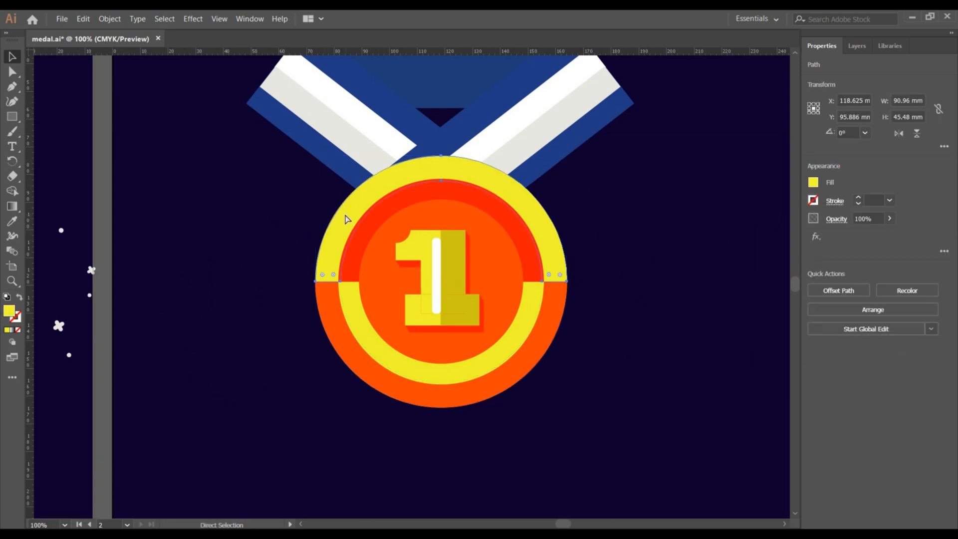
pyautogui.press('v')
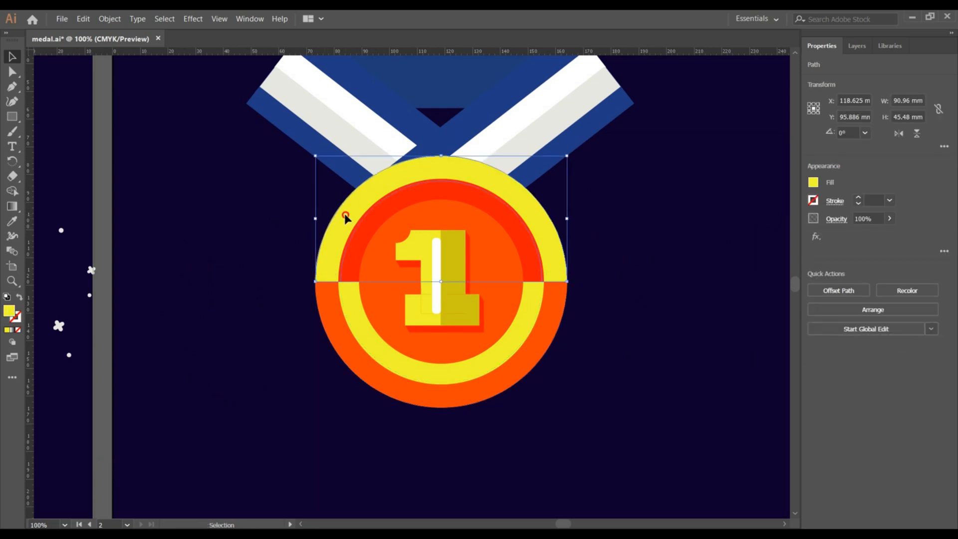
pyautogui.moveTo(345, 218); pyautogui.dragTo(124, 203)
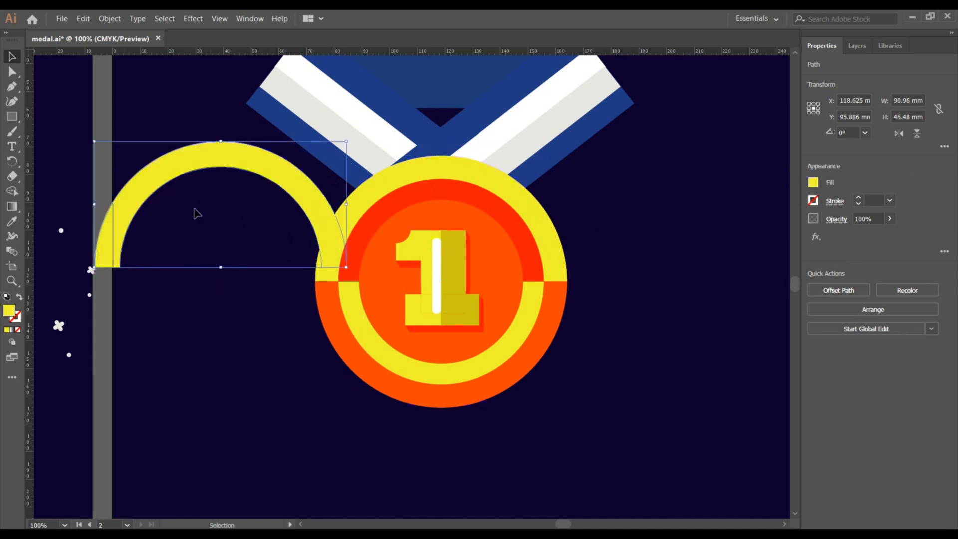
pyautogui.rightClick(578, 397)
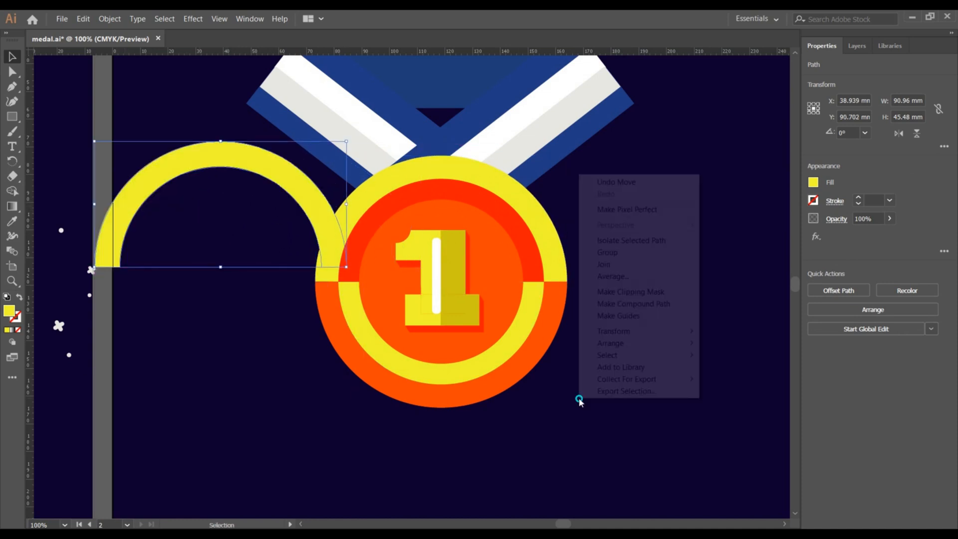
pyautogui.click(520, 410)
# Group the selected medal pieces, numeral and ribbon together.
pyautogui.moveTo(655, 399); pyautogui.dragTo(399, 131)
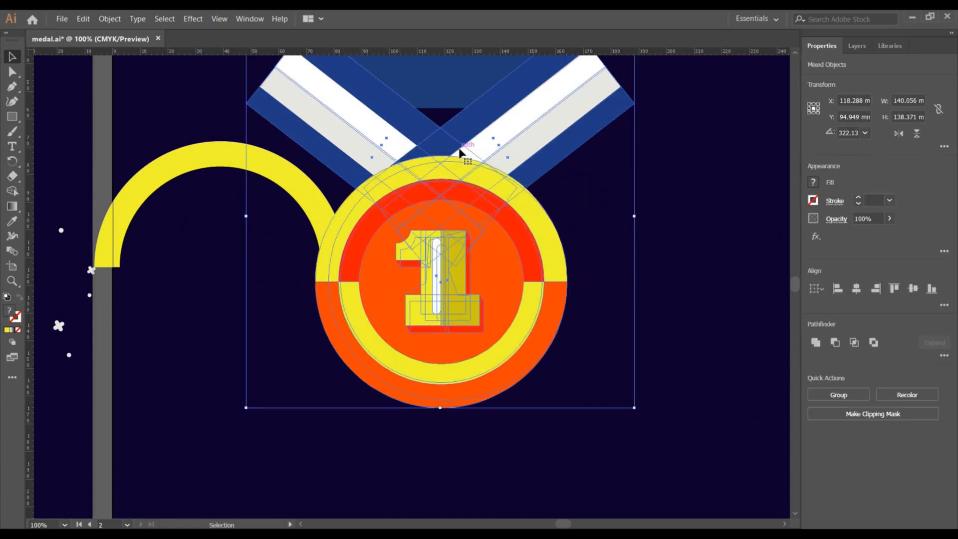
pyautogui.rightClick(479, 187)
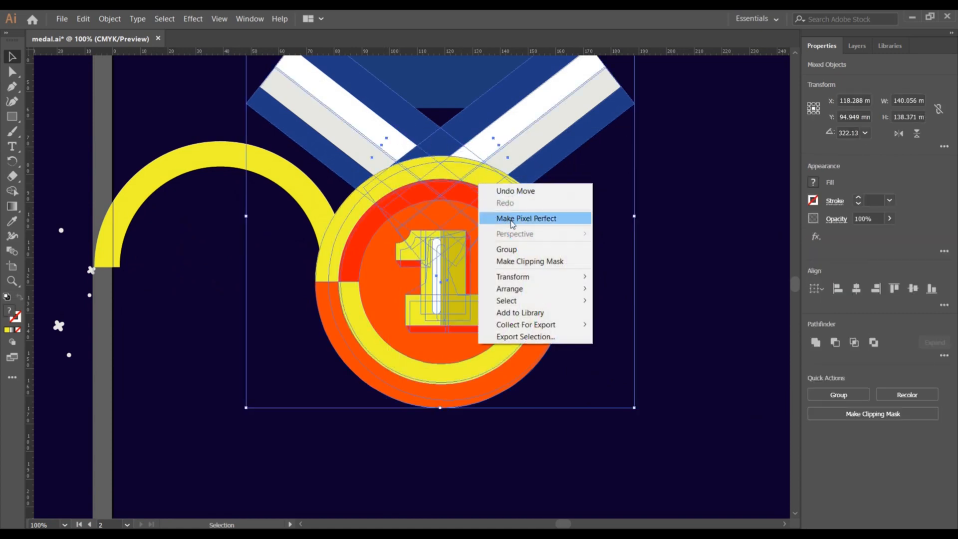
pyautogui.click(521, 248)
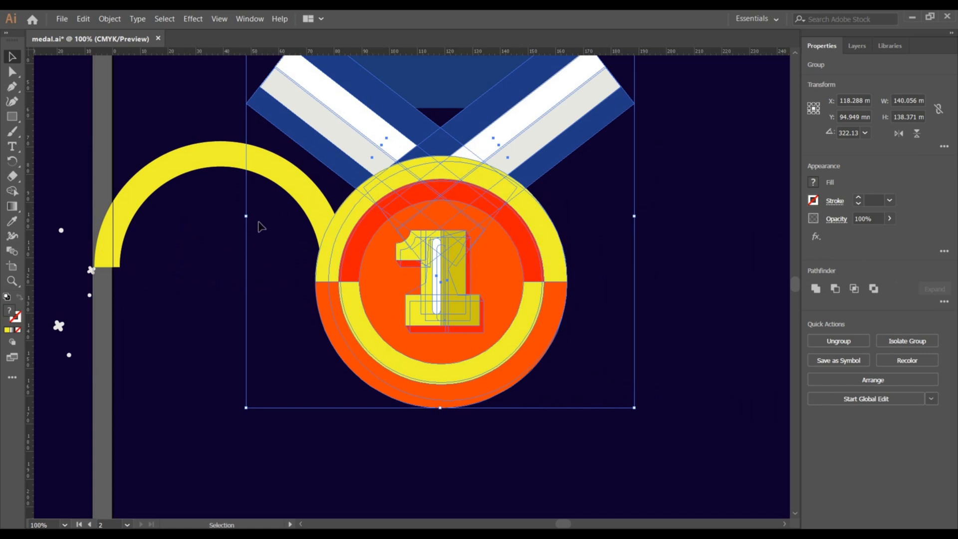
# Move the upper yellow arch back into place on the medal and rotate it slightly.
pyautogui.click(208, 246)
pyautogui.moveTo(243, 160); pyautogui.dragTo(464, 174)
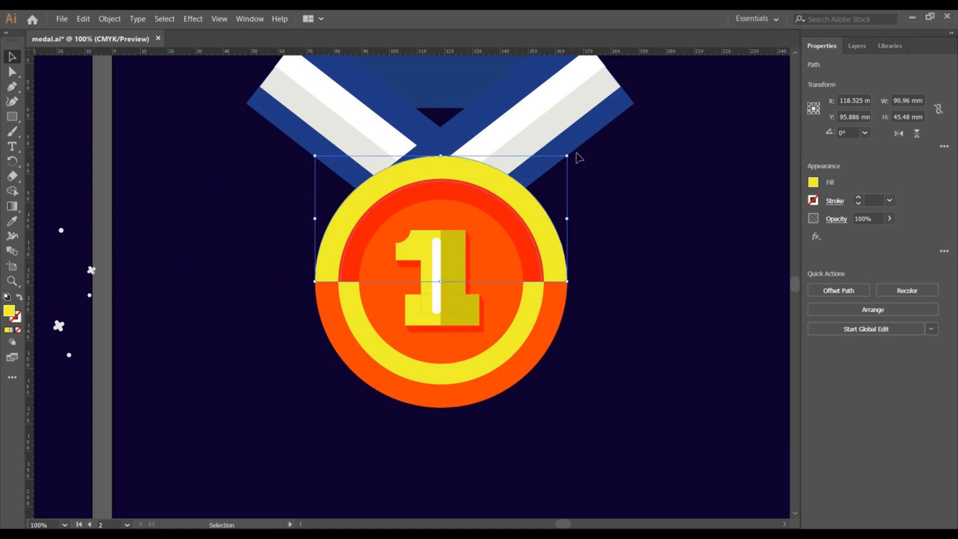
pyautogui.moveTo(572, 155)
pyautogui.mouseDown()
pyautogui.moveTo(556, 135)
pyautogui.moveTo(567, 162)
pyautogui.mouseUp()
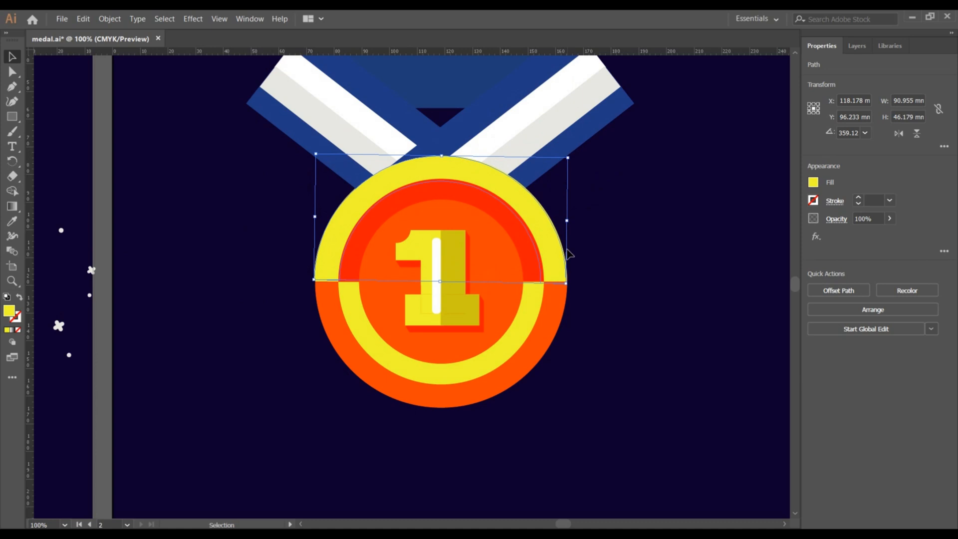
# Sample the white highlight colour from the reference medal onto the selected upper arch with the Eyedropper.
pyautogui.hscroll(-10, 251, 259)
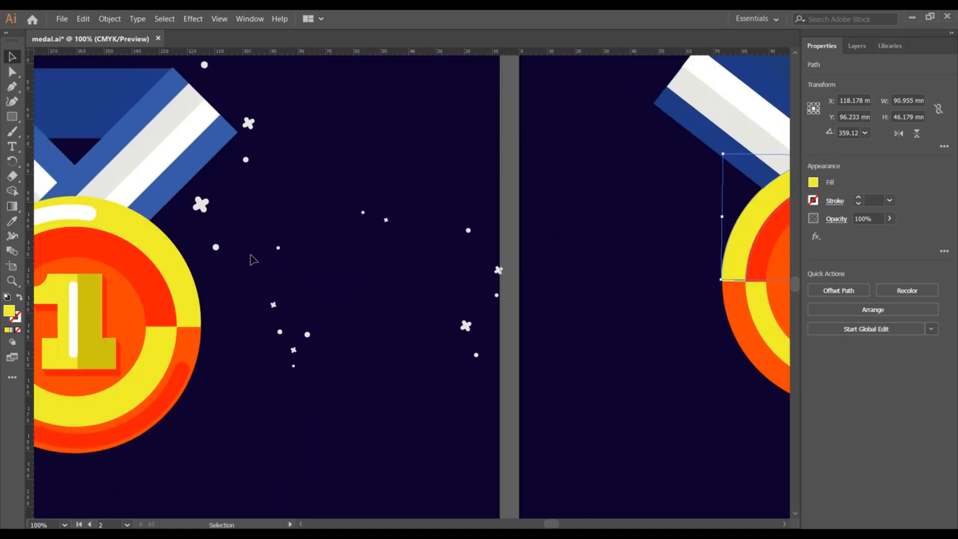
pyautogui.hotkey('ctrl', '-')
pyautogui.hotkey('ctrl', '-')
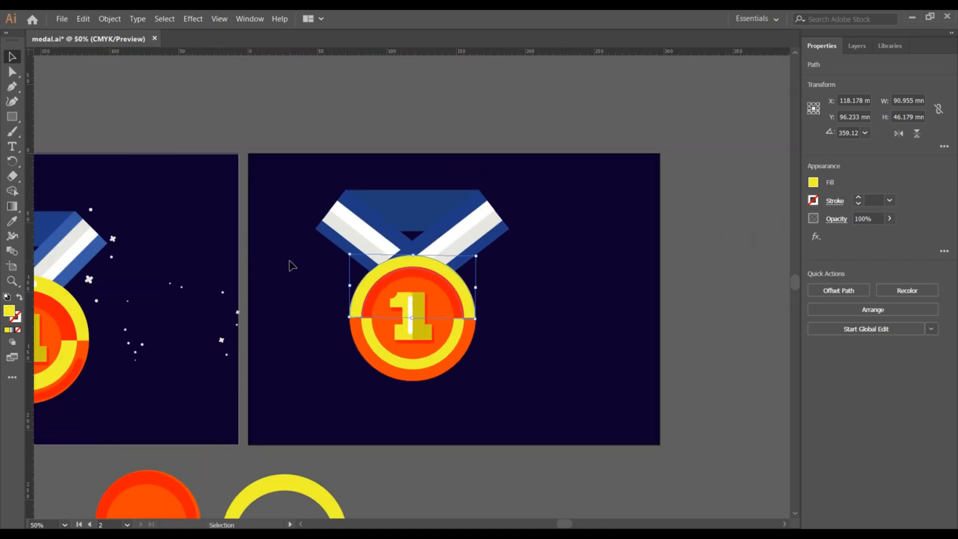
pyautogui.hscroll(-3, 207, 306)
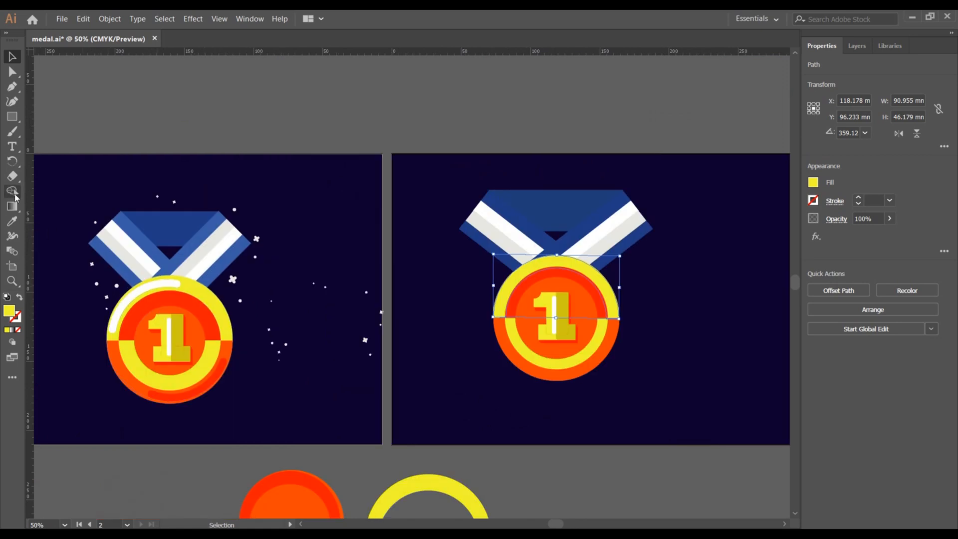
pyautogui.click(12, 222)
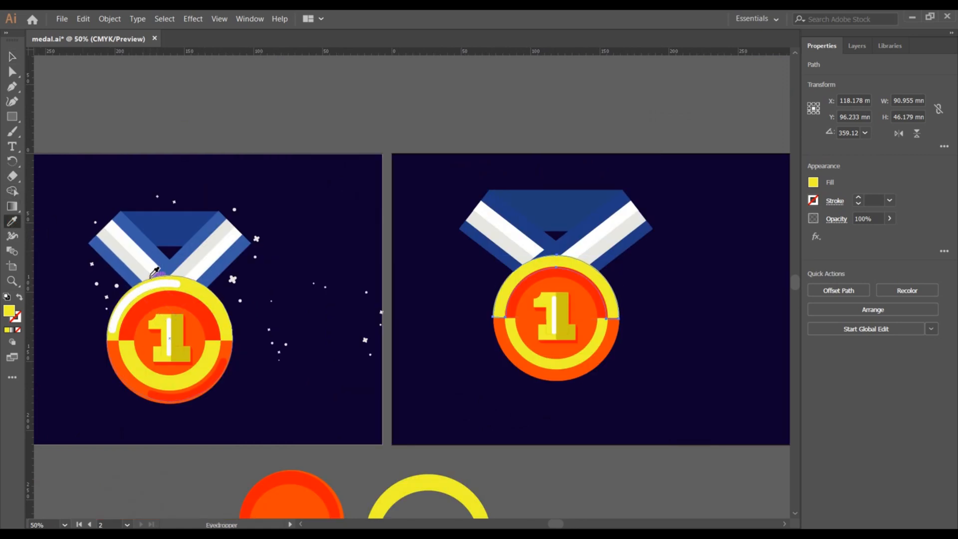
pyautogui.click(149, 284)
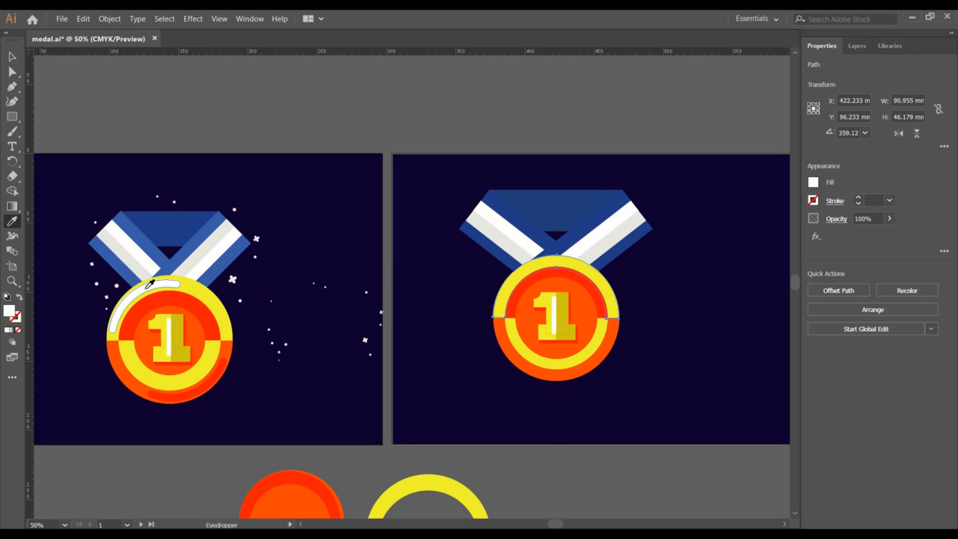
pyautogui.click(12, 56)
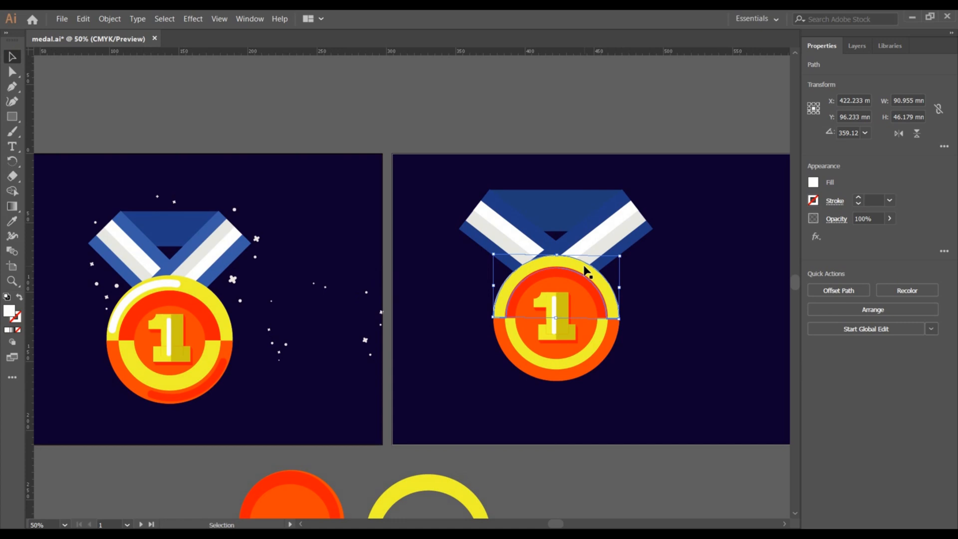
pyautogui.moveTo(586, 272); pyautogui.dragTo(604, 267)
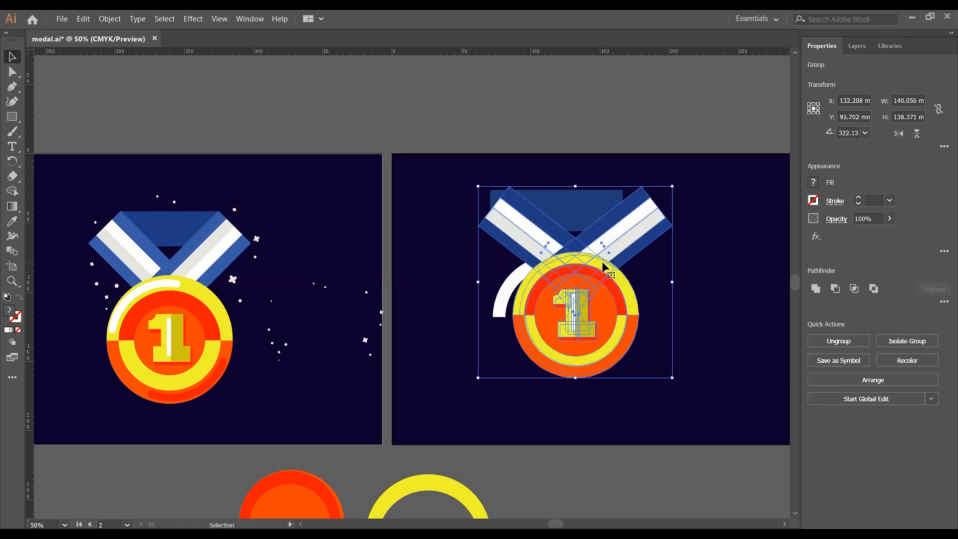
pyautogui.hotkey('ctrl', 'z')
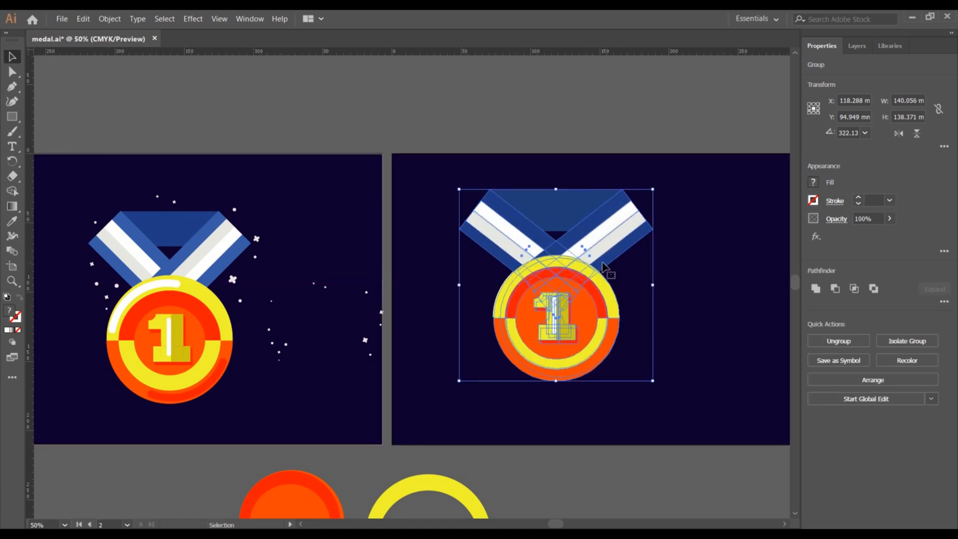
pyautogui.keyDown('ctrl'); pyautogui.click(542, 213); pyautogui.keyUp('ctrl')
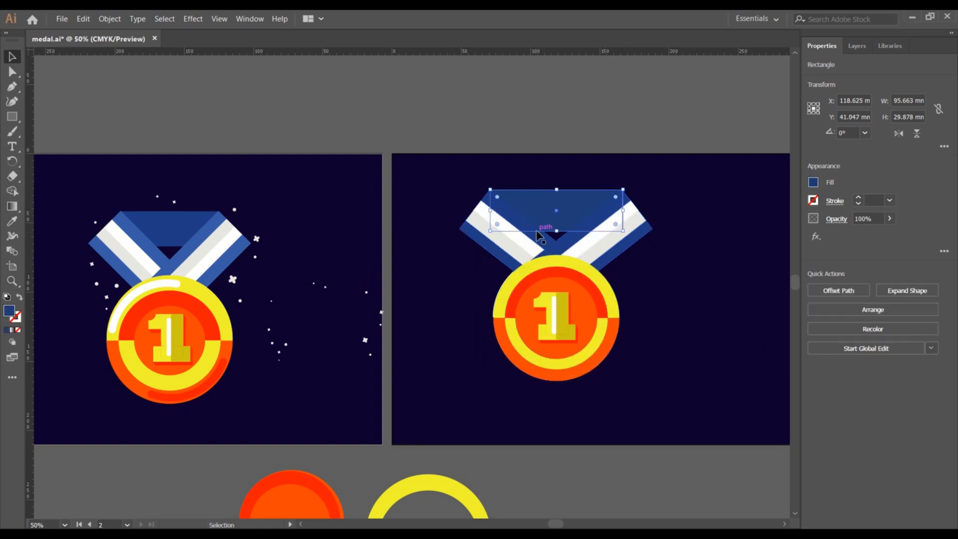
pyautogui.click(465, 193)
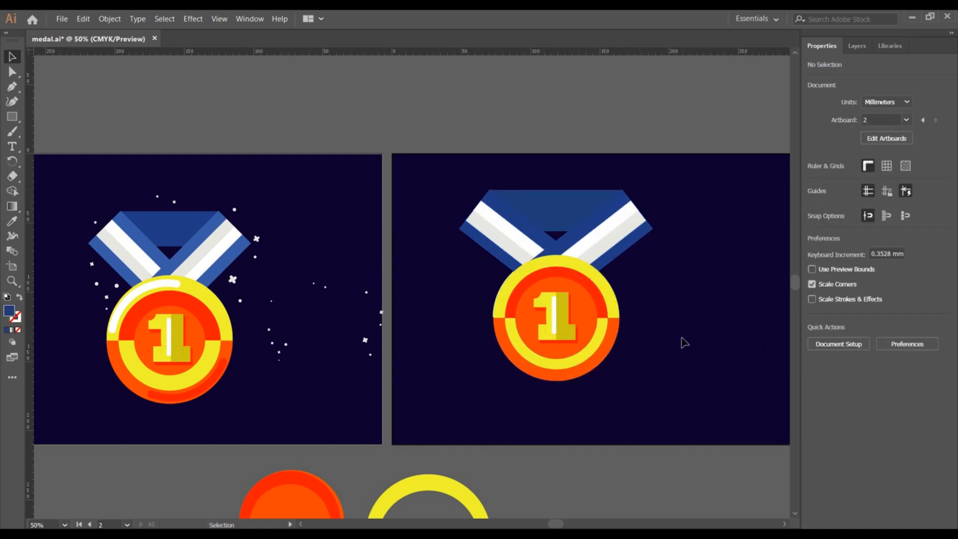
pyautogui.moveTo(670, 365); pyautogui.dragTo(568, 220)
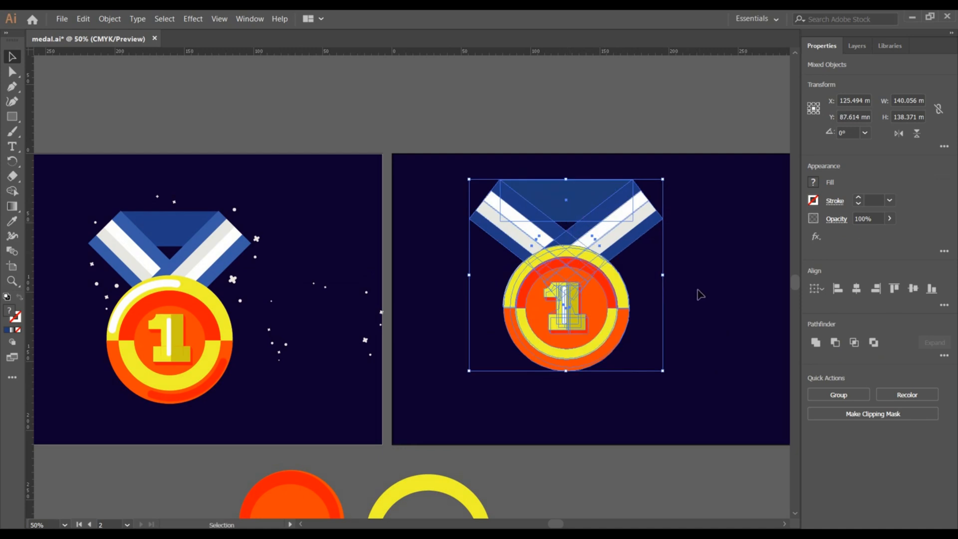
pyautogui.click(699, 294)
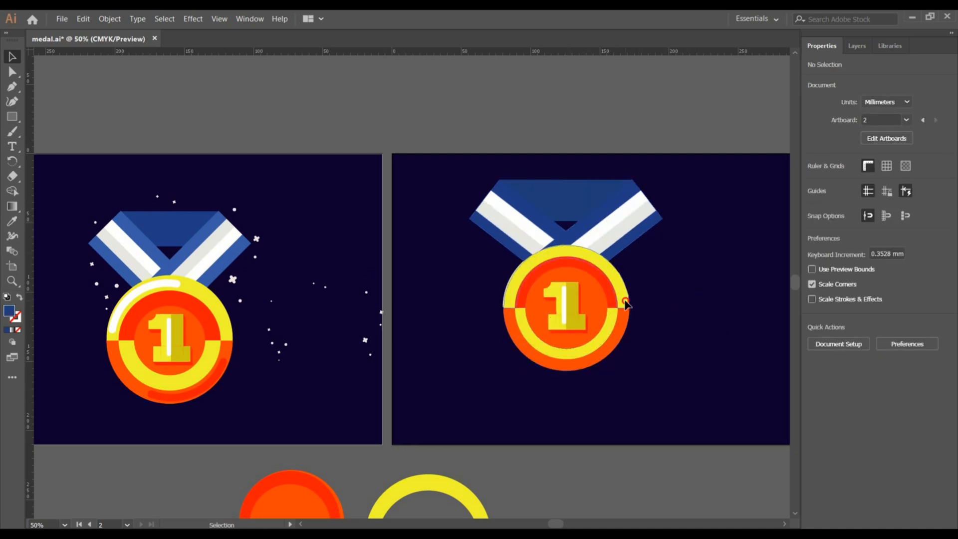
pyautogui.moveTo(624, 305); pyautogui.dragTo(641, 306)
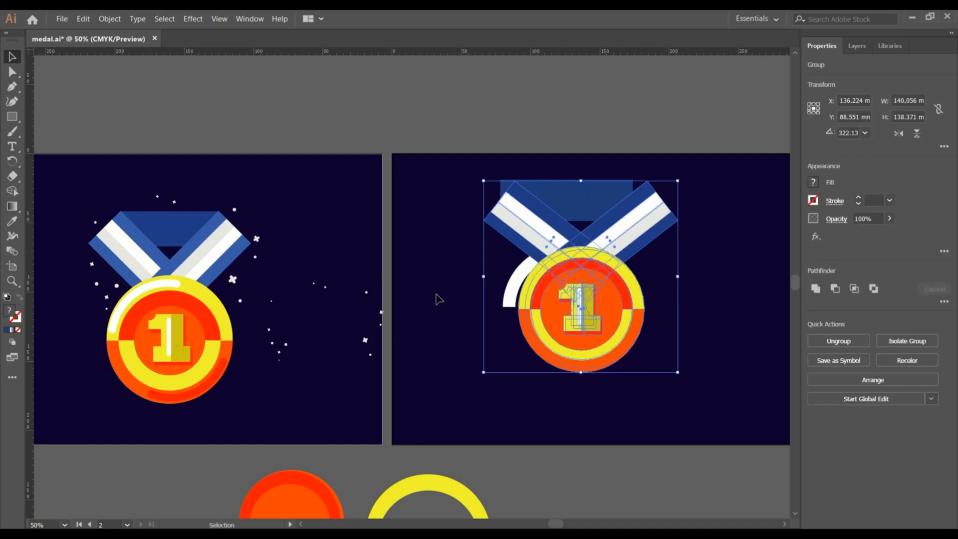
pyautogui.click(457, 263)
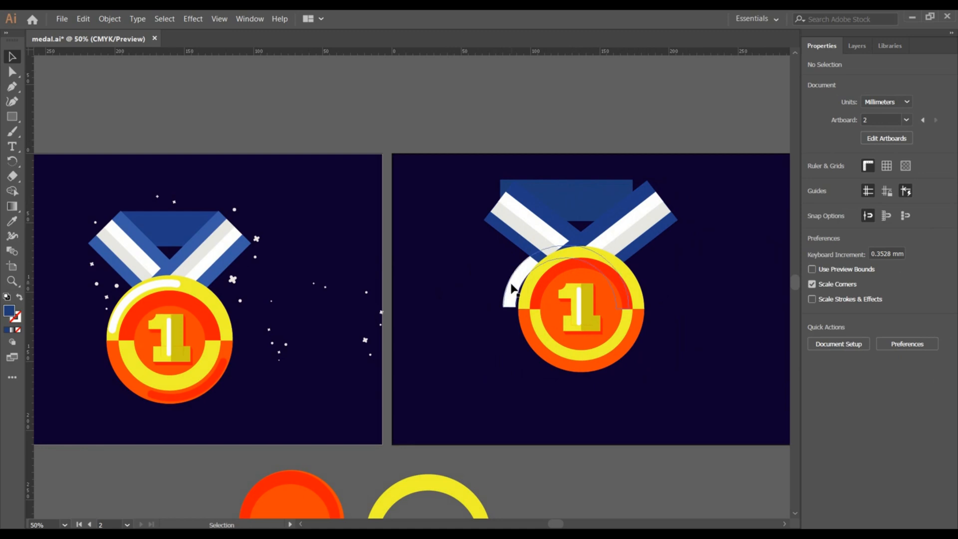
pyautogui.moveTo(512, 287); pyautogui.dragTo(446, 412)
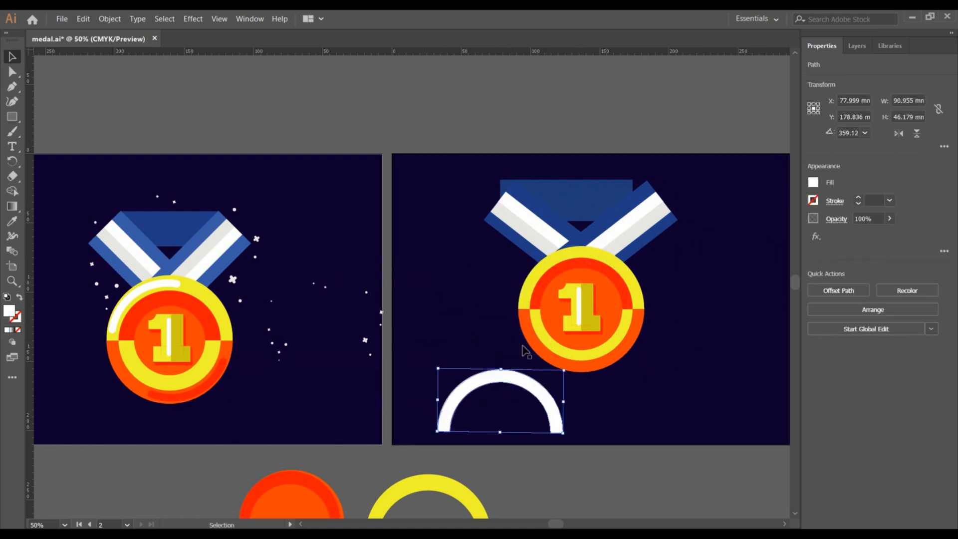
pyautogui.hotkey('ctrl', 'z')
pyautogui.hotkey('ctrl', 'z')
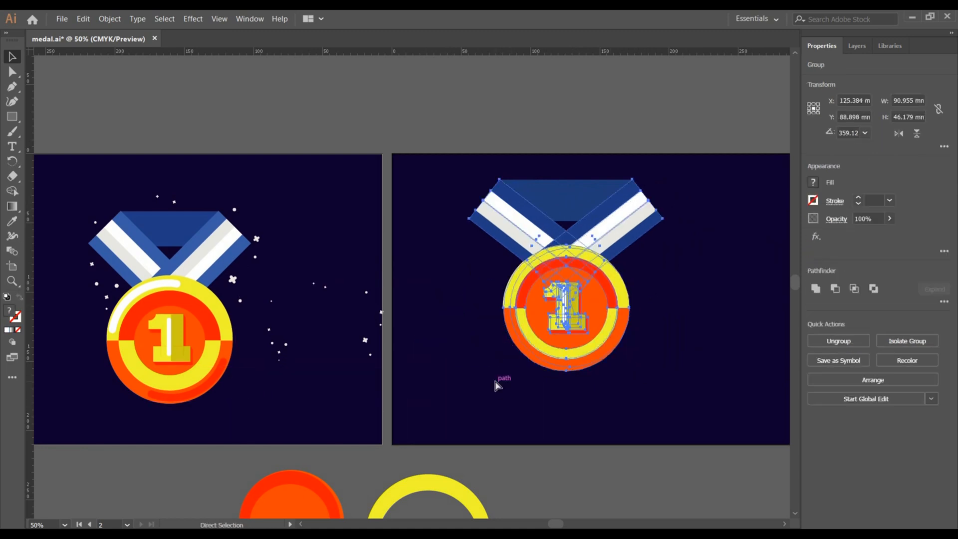
pyautogui.press('v')
pyautogui.click(724, 307)
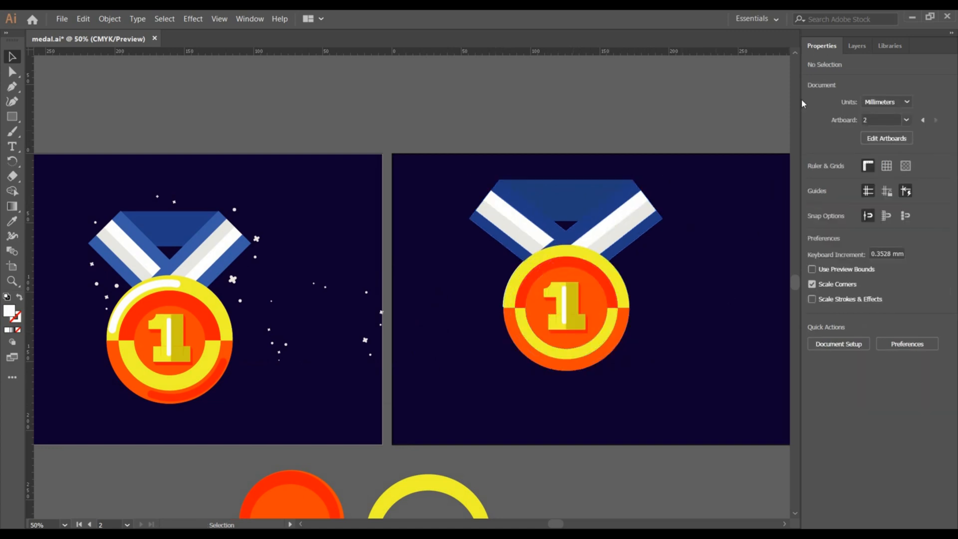
# Move the white arch path to the top of the layer stack in the Layers panel.
pyautogui.click(858, 45)
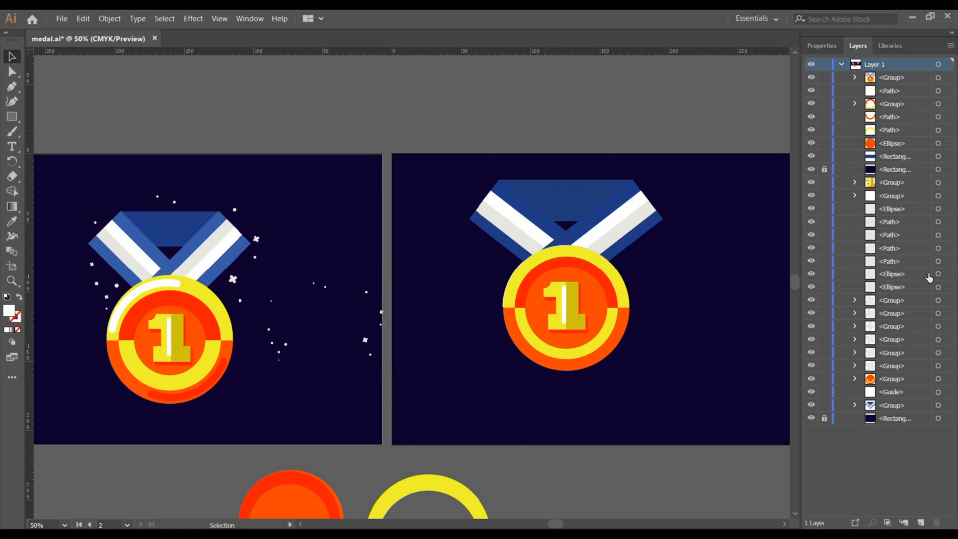
pyautogui.click(906, 394)
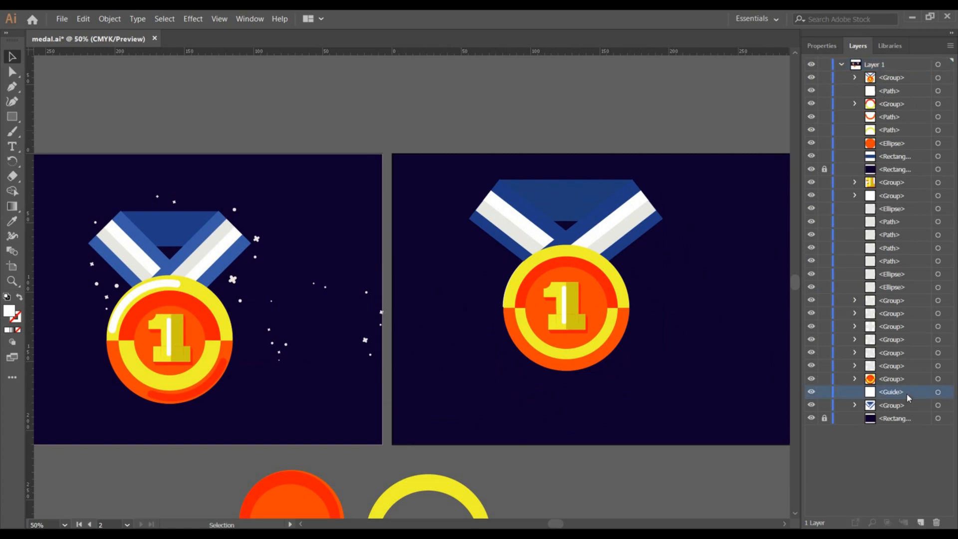
pyautogui.click(938, 393)
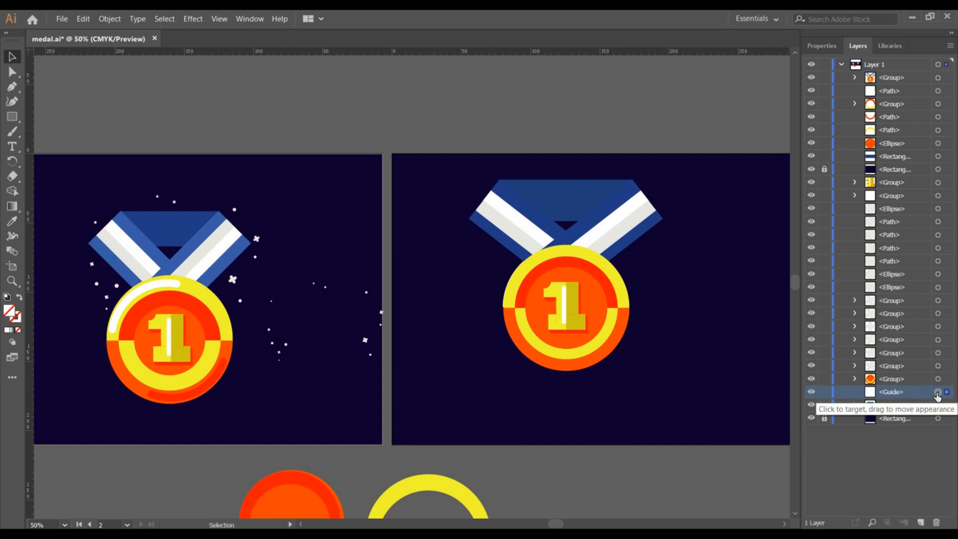
pyautogui.doubleClick(890, 104)
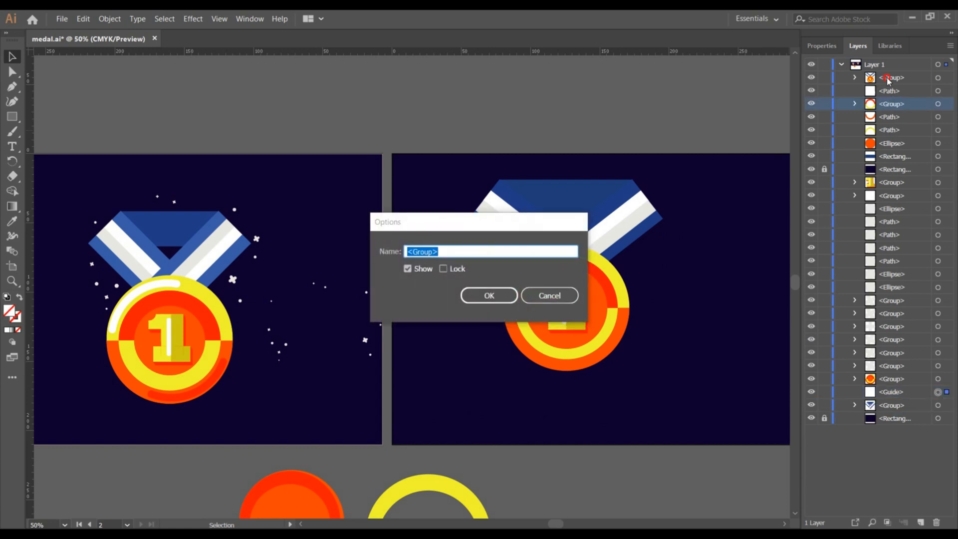
pyautogui.click(549, 296)
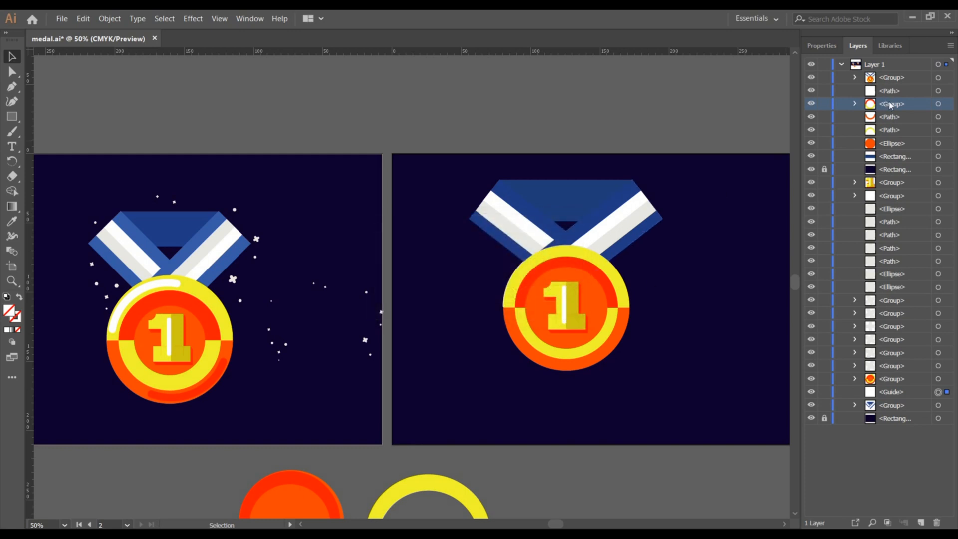
pyautogui.click(856, 95)
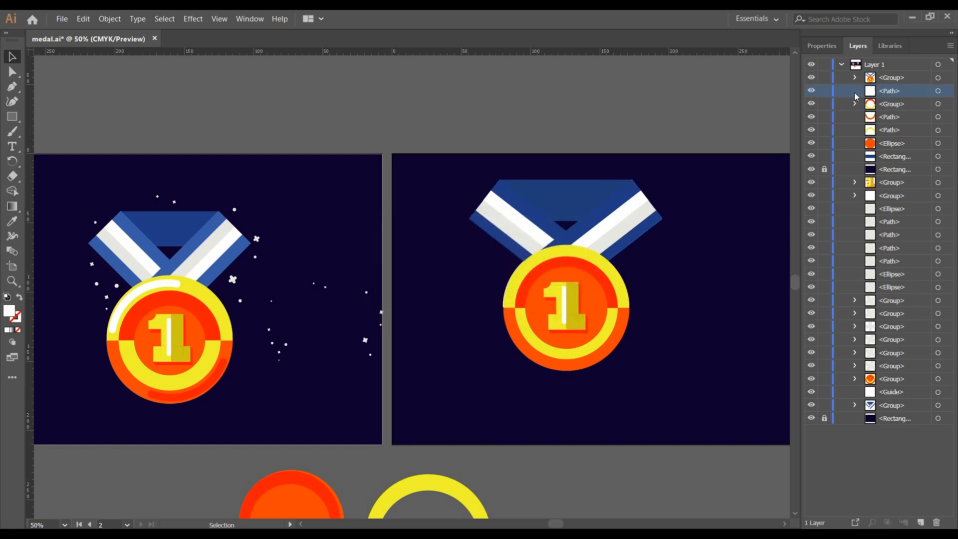
pyautogui.click(938, 92)
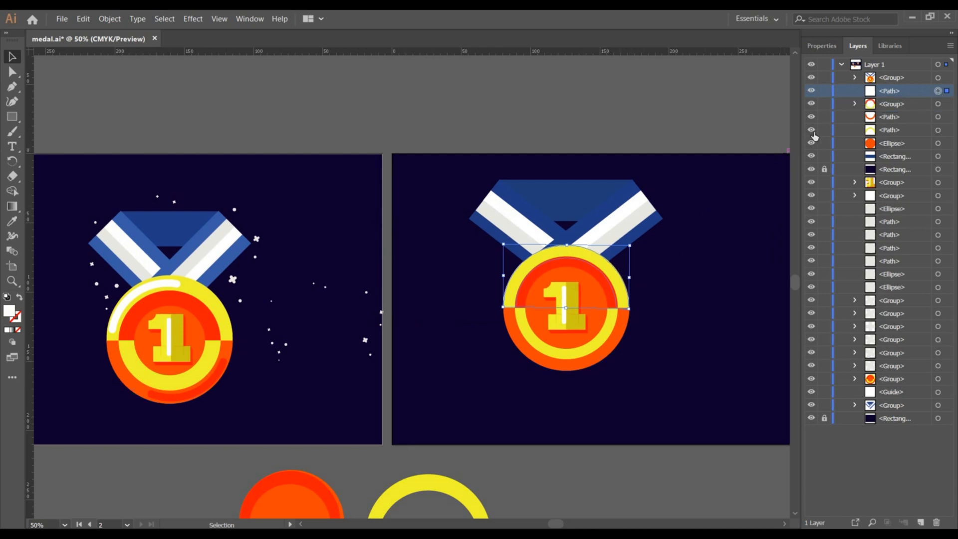
pyautogui.moveTo(888, 94); pyautogui.dragTo(894, 74)
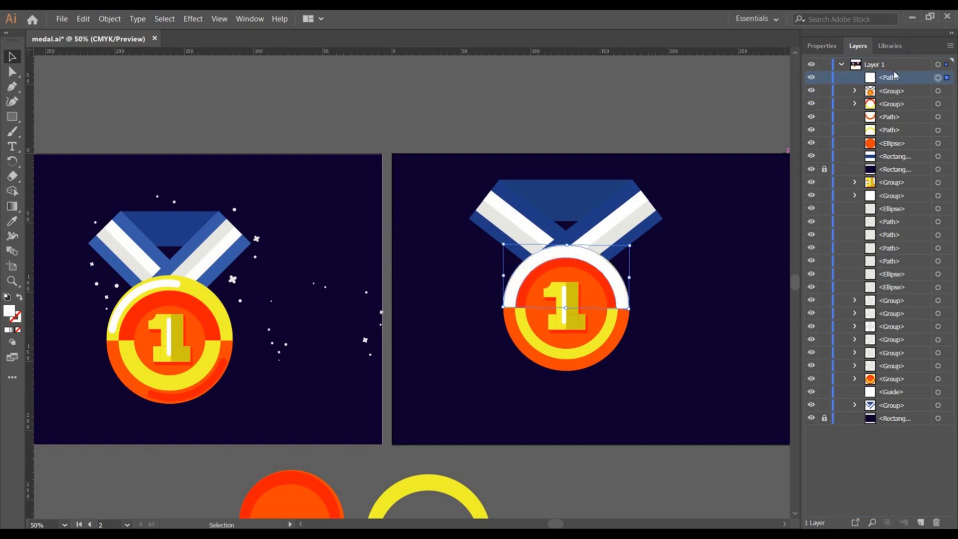
pyautogui.click(691, 316)
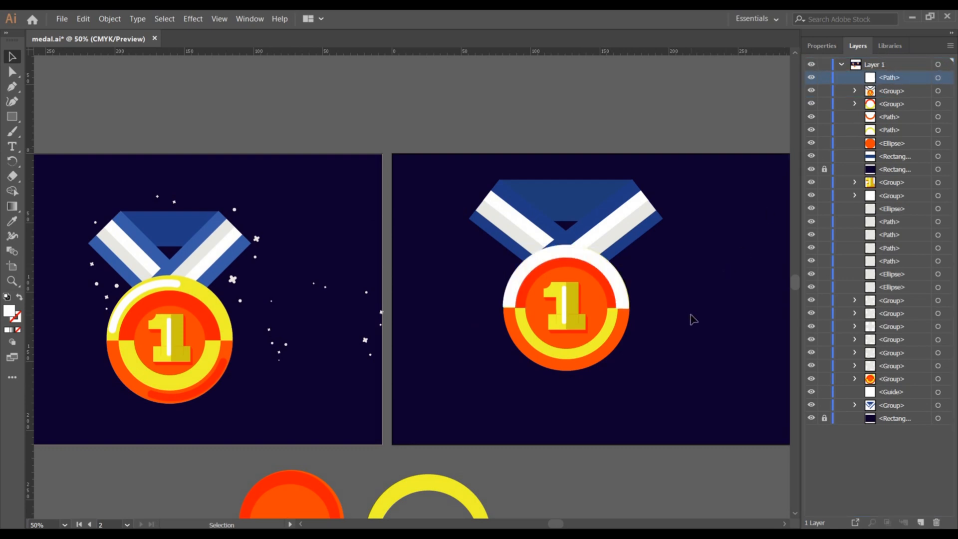
# Move the white arch off the medal onto the pasteboard above the artboards.
pyautogui.click(620, 301)
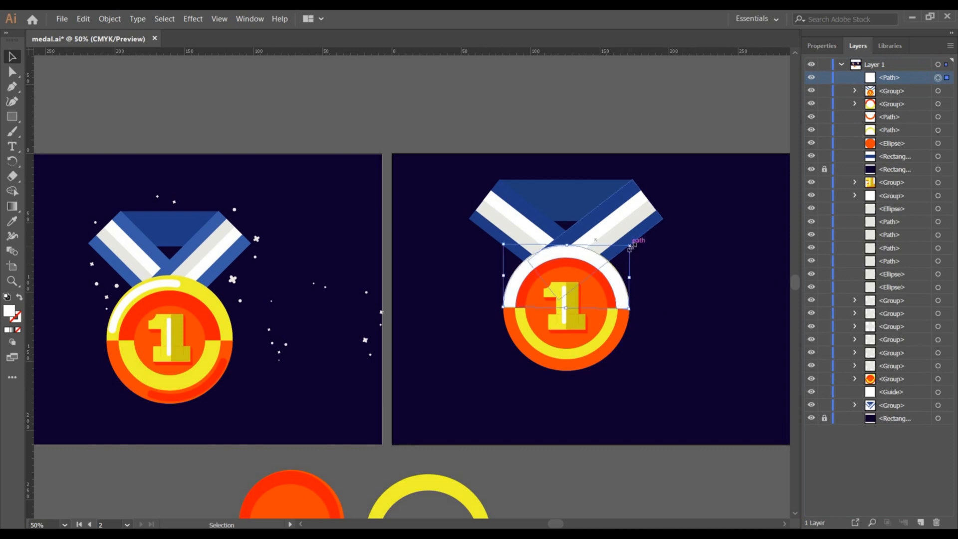
pyautogui.moveTo(630, 244); pyautogui.dragTo(737, 261)
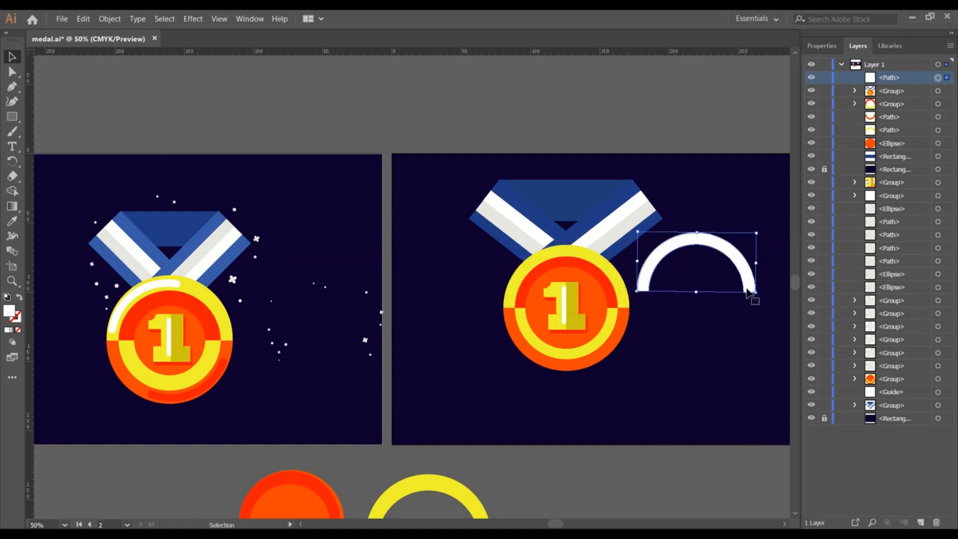
pyautogui.press('a')
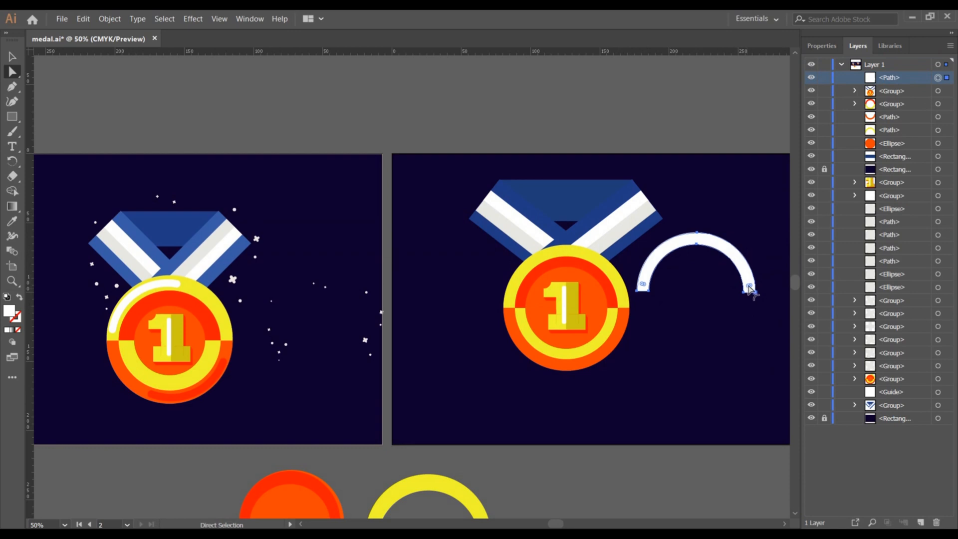
pyautogui.click(727, 322)
pyautogui.moveTo(648, 264); pyautogui.dragTo(368, 115)
pyautogui.click(468, 100)
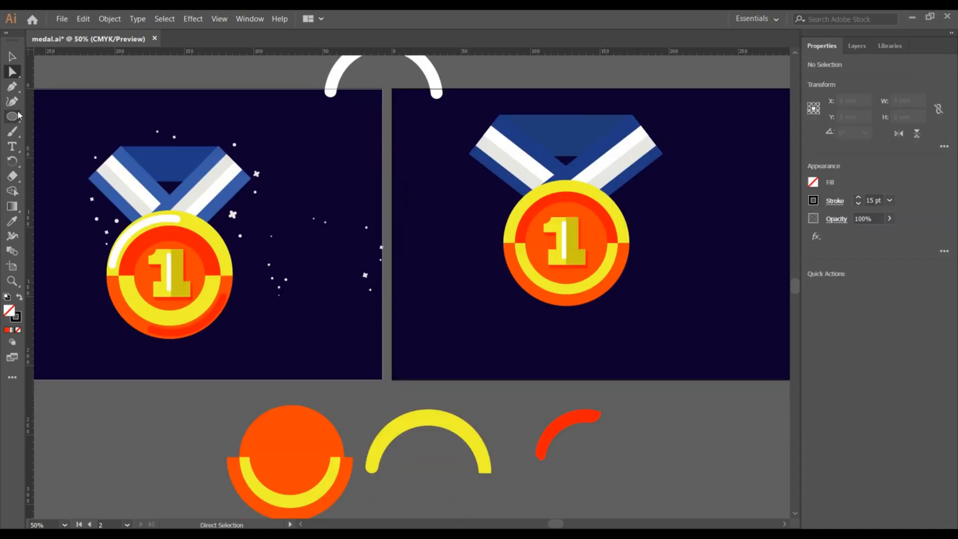
pyautogui.click(17, 116)
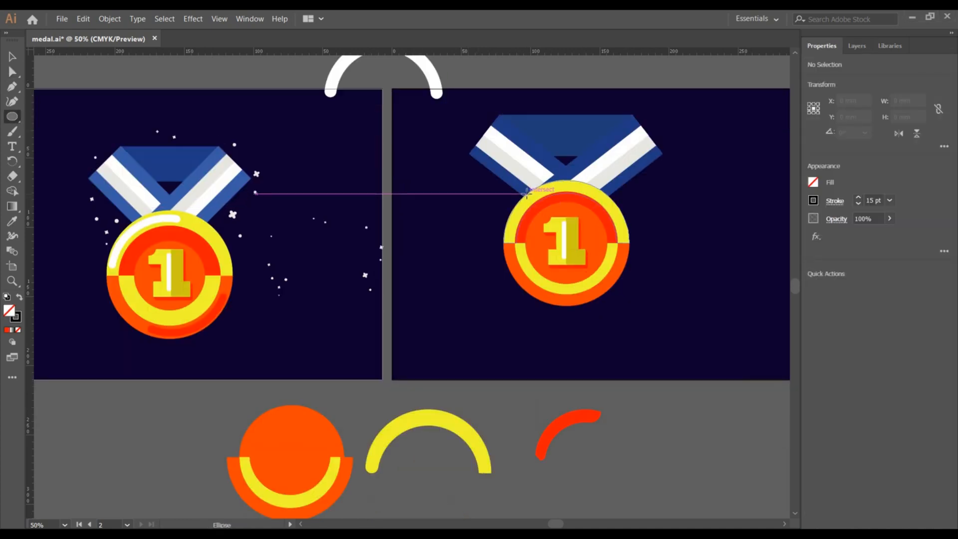
pyautogui.moveTo(603, 273); pyautogui.dragTo(637, 308)
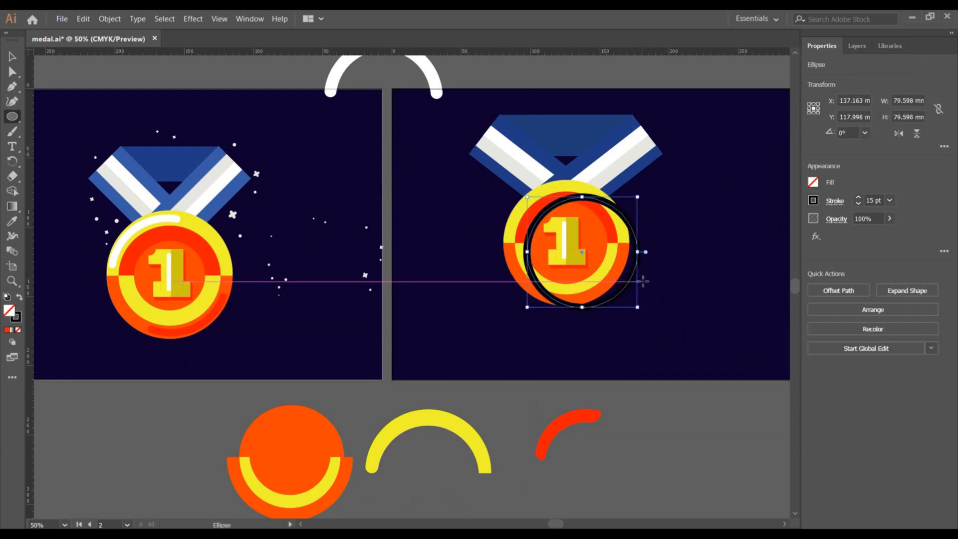
pyautogui.hotkey('ctrl', 'z')
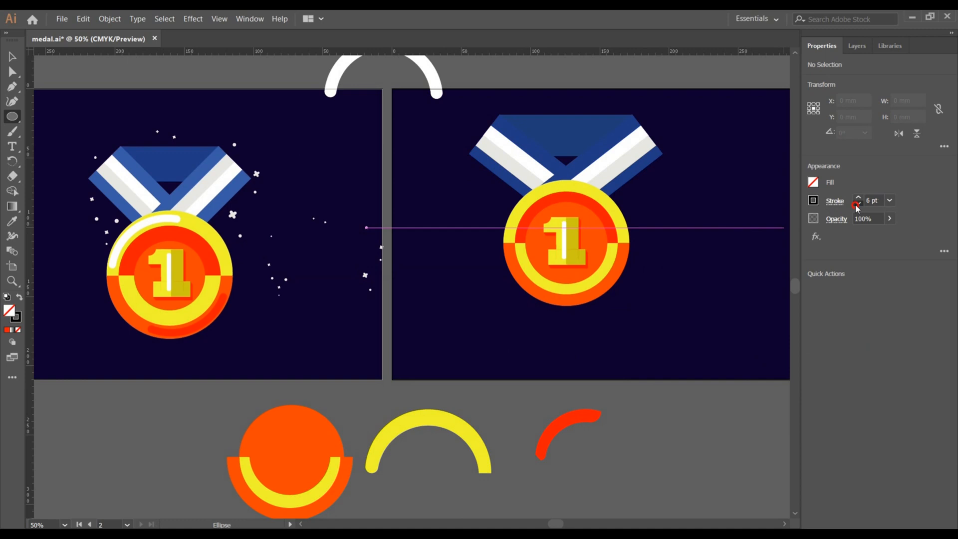
# Set the fill to dark blue and draw a circle about 92 mm across over the medal.
pyautogui.click(816, 183)
pyautogui.click(747, 227)
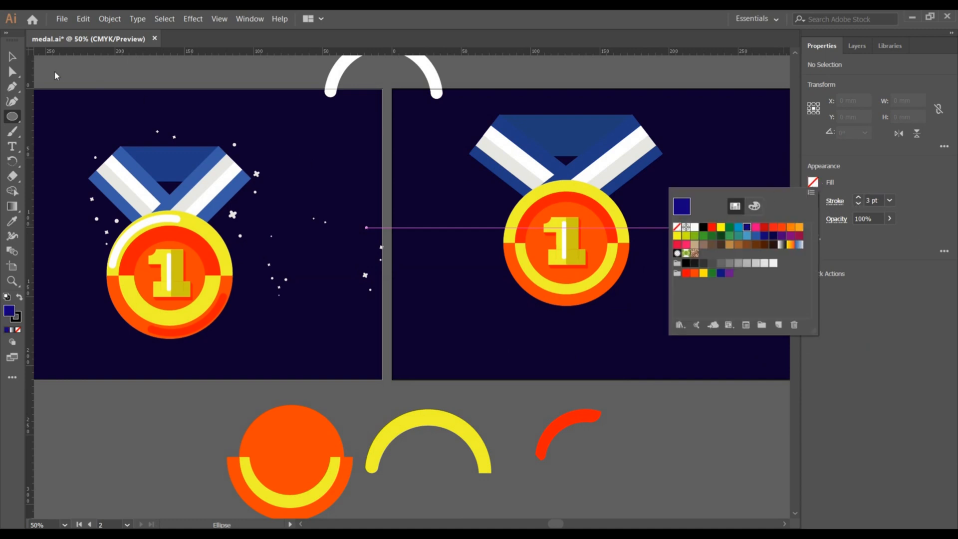
pyautogui.click(11, 118)
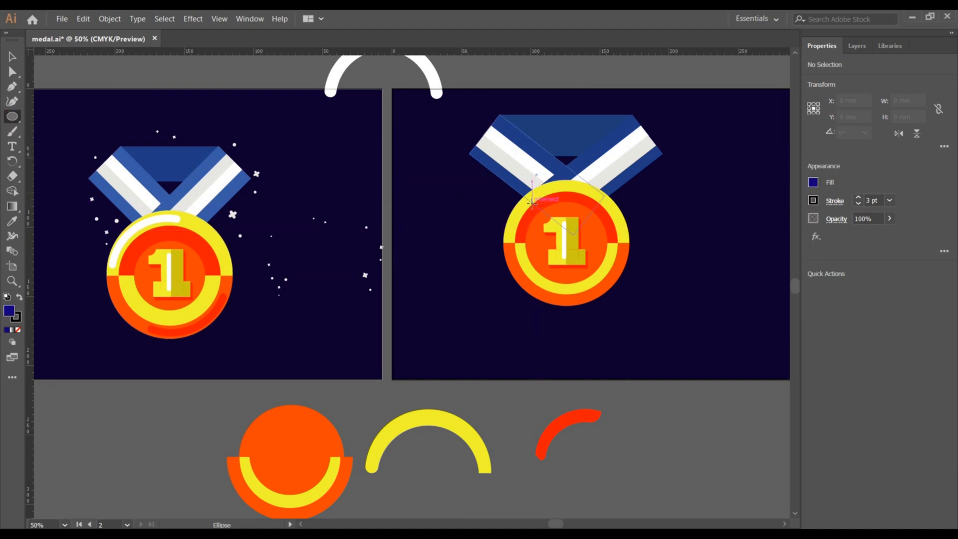
pyautogui.moveTo(551, 222)
pyautogui.mouseDown()
pyautogui.moveTo(631, 325)
pyautogui.moveTo(654, 326)
pyautogui.mouseUp()
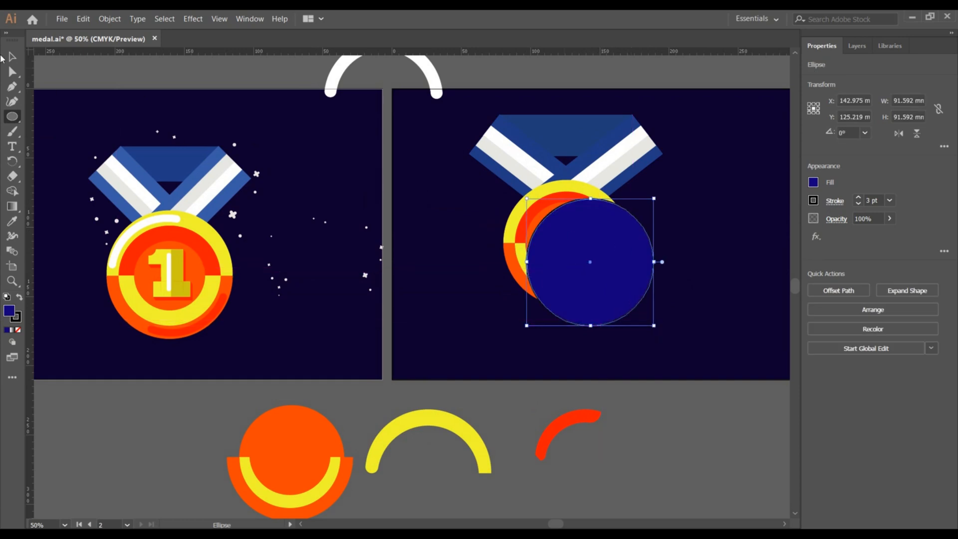
# Move the blue circle beside the medal, give it a 10 pt stroke and remove its fill.
pyautogui.click(10, 57)
pyautogui.moveTo(577, 281); pyautogui.dragTo(668, 348)
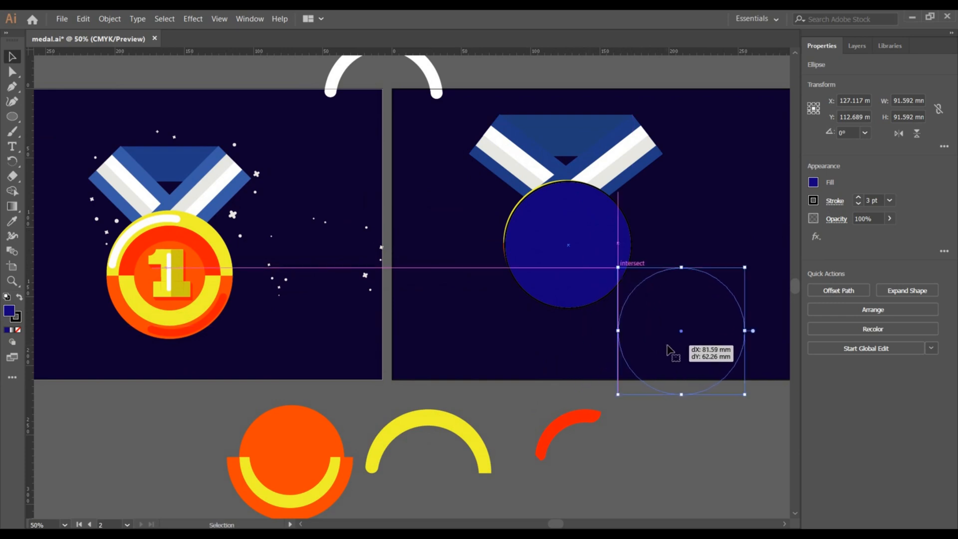
pyautogui.click(859, 198)
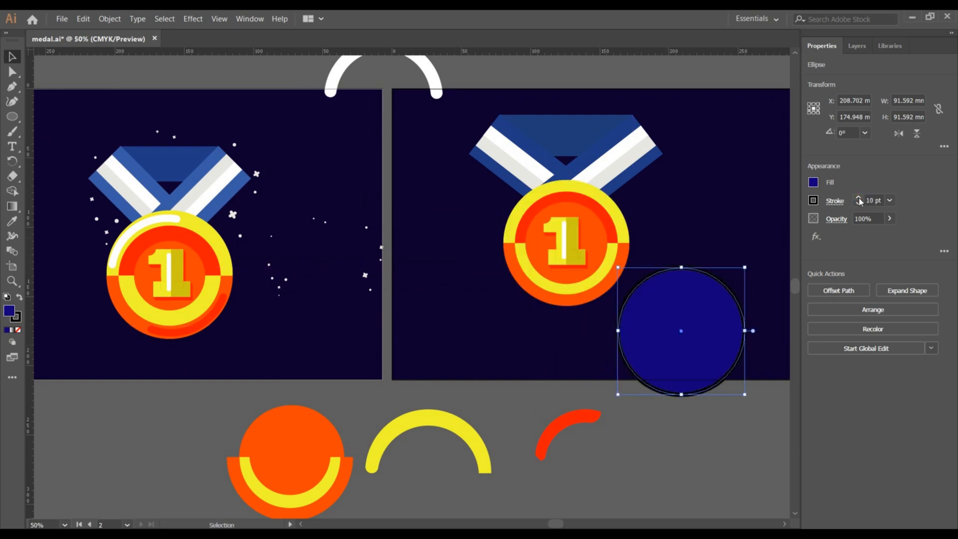
pyautogui.click(814, 183)
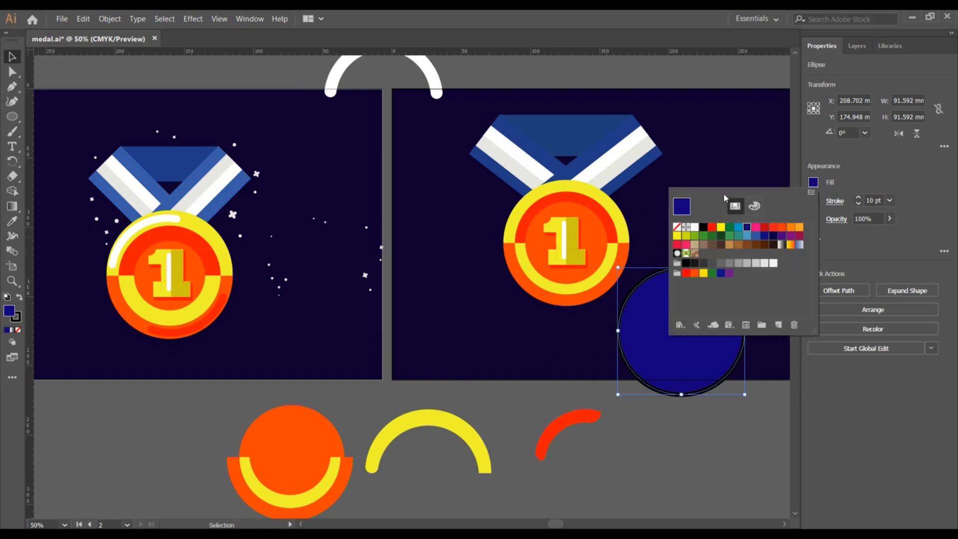
pyautogui.click(677, 227)
pyautogui.click(855, 181)
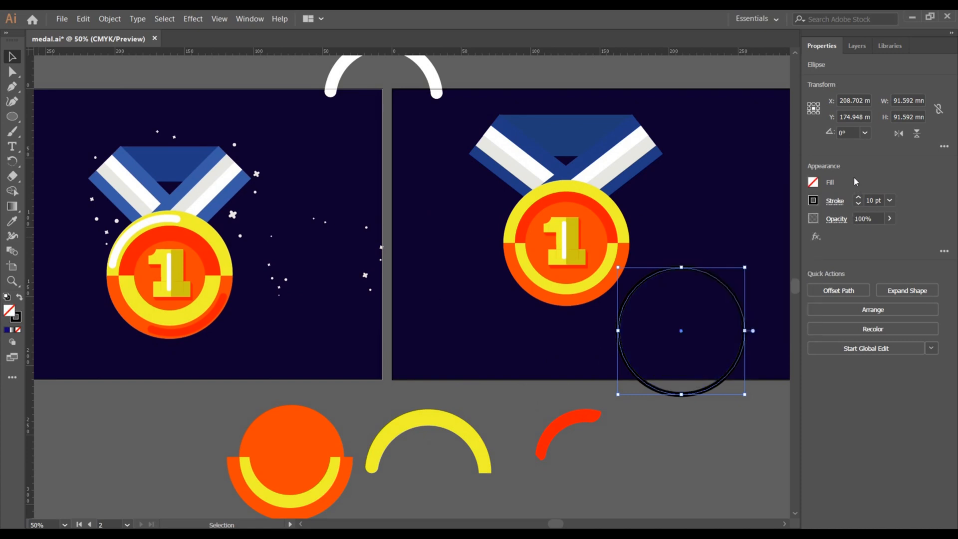
# Set the circle's stroke colour to white and its weight to 12 pt.
pyautogui.click(813, 201)
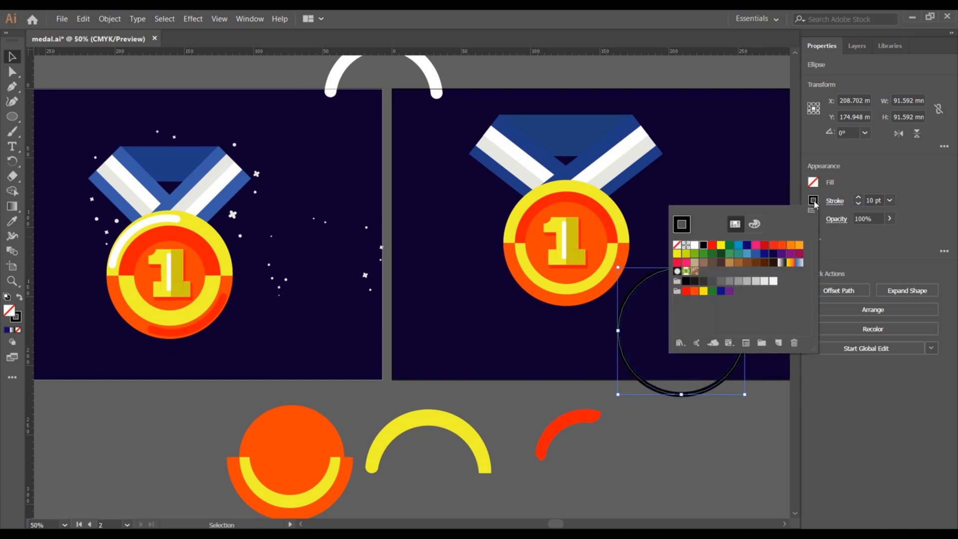
pyautogui.click(694, 244)
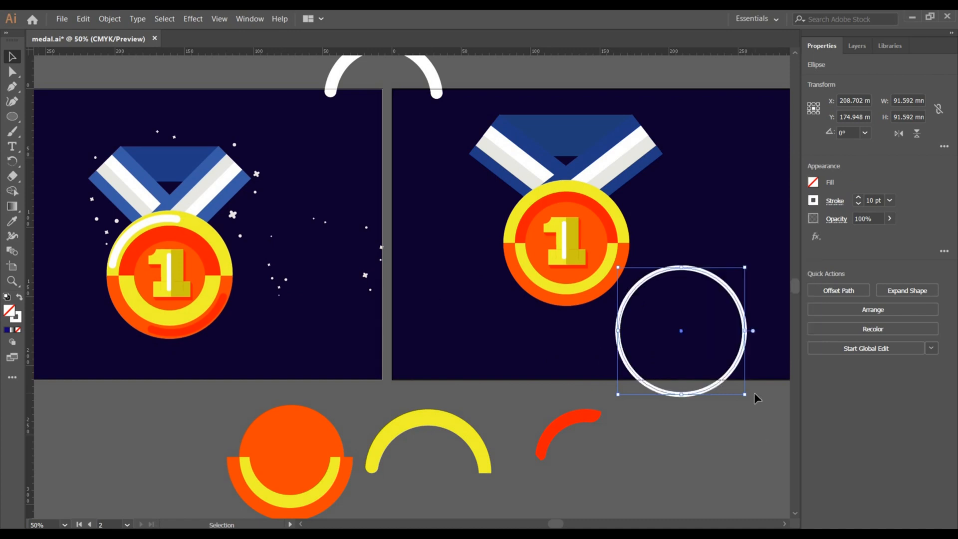
pyautogui.click(859, 198)
pyautogui.click(859, 197)
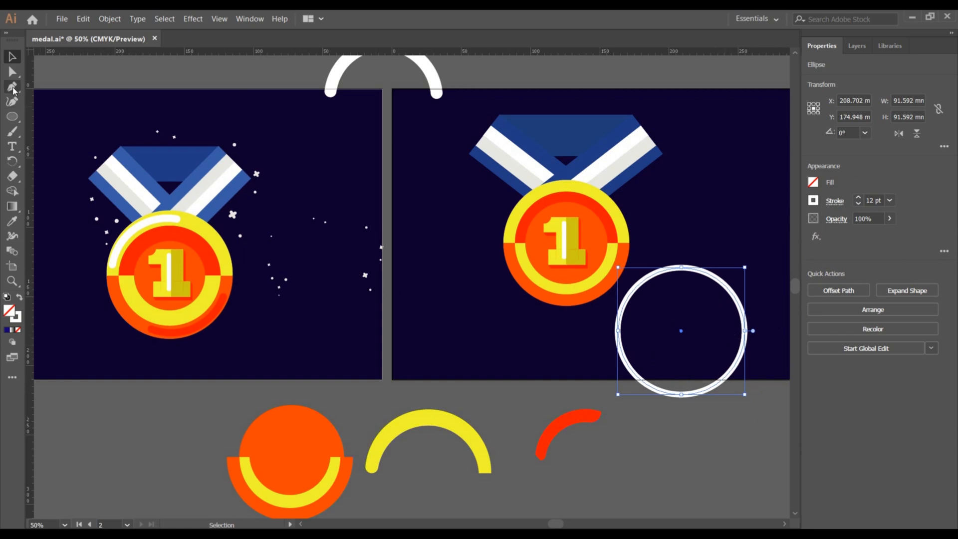
# Delete the circle's bottom anchor with Direct Selection to leave an upper semicircular arc.
pyautogui.click(11, 73)
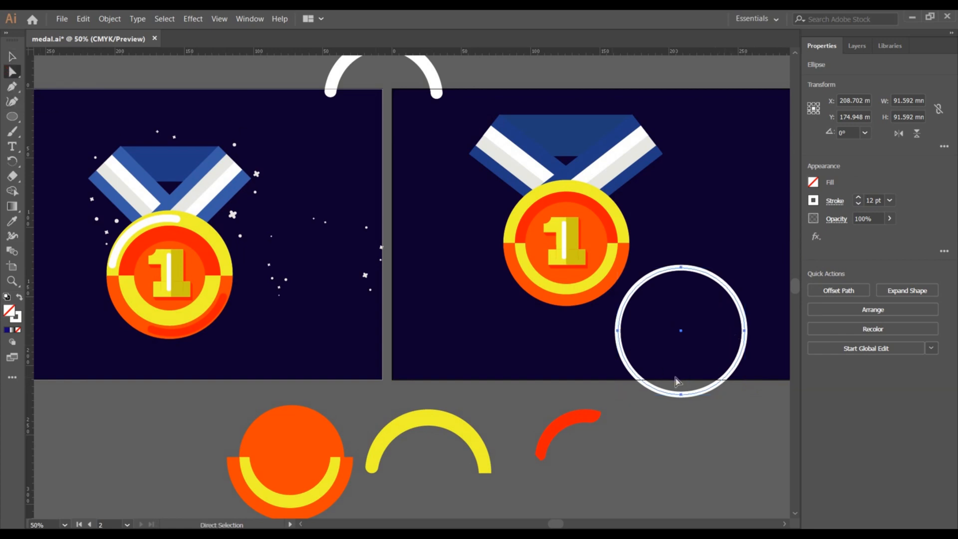
pyautogui.click(681, 394)
pyautogui.press('Delete')
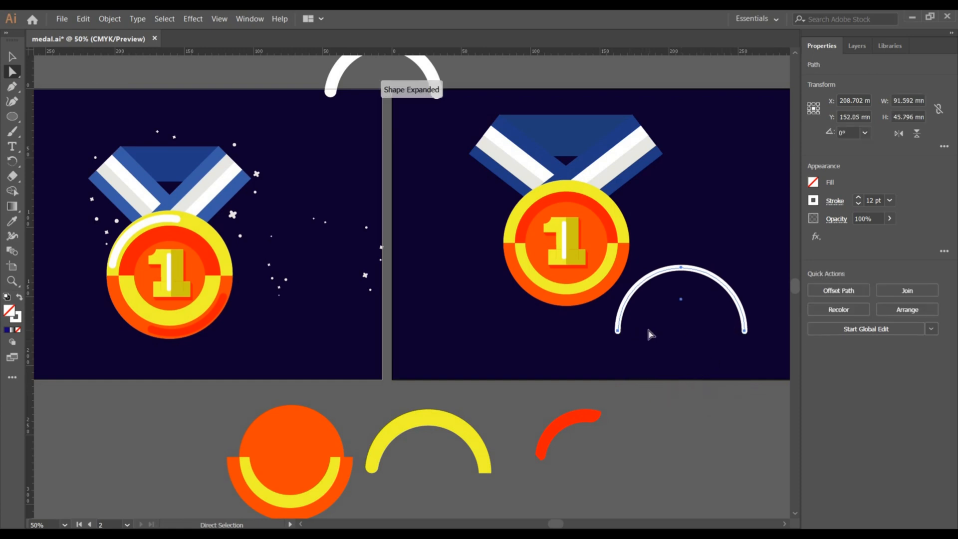
# Move the white arc onto the medal's upper rim and scale it to about 83 mm wide.
pyautogui.click(18, 59)
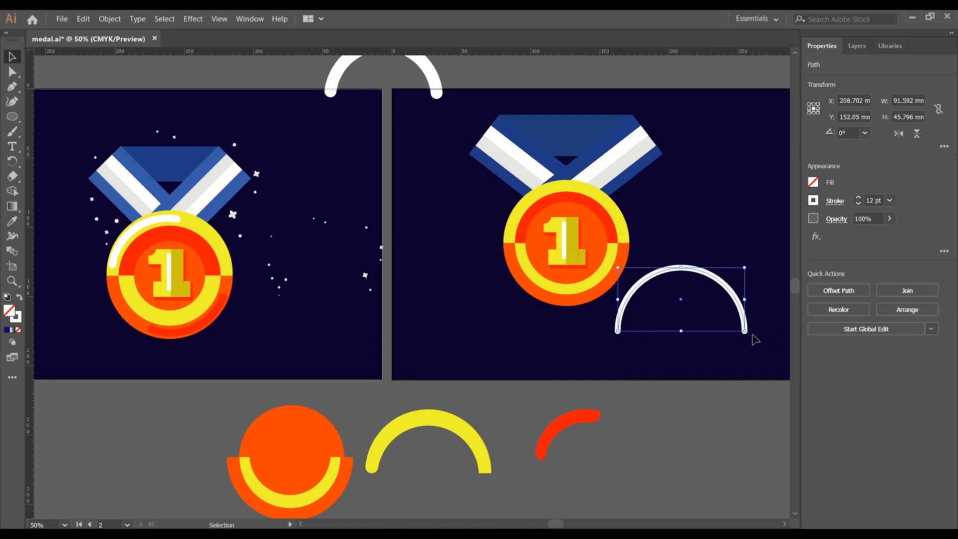
pyautogui.moveTo(725, 293); pyautogui.dragTo(609, 201)
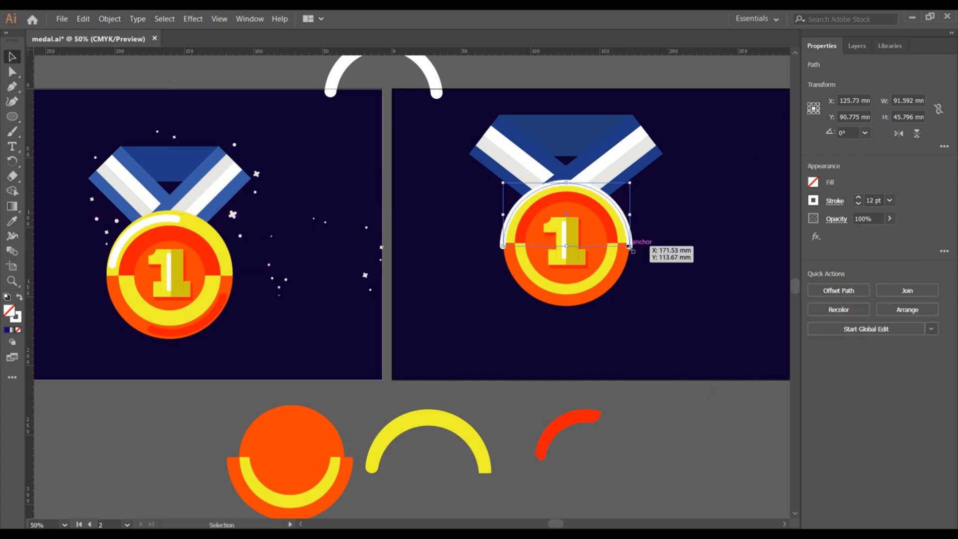
pyautogui.moveTo(629, 245); pyautogui.dragTo(625, 244)
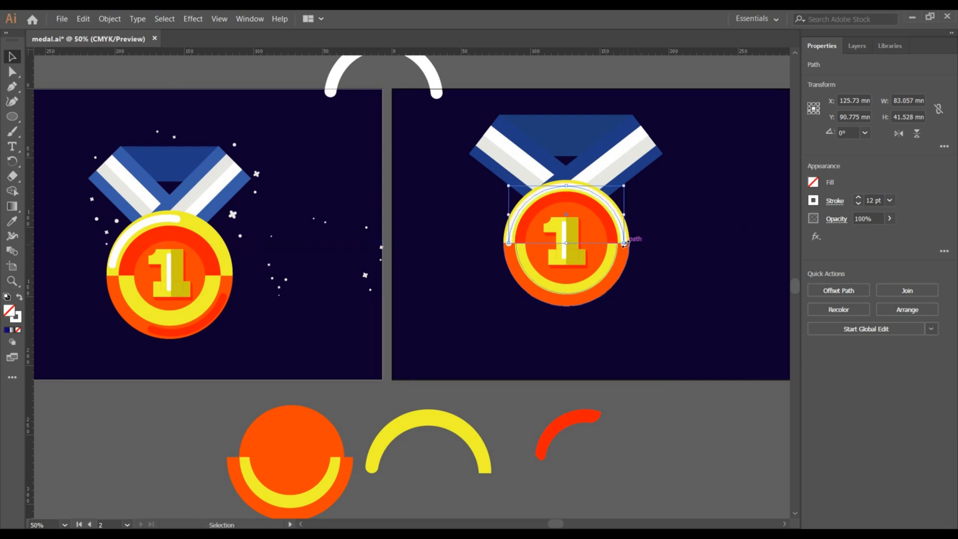
# Rotate the arc about 52° and move it off the medal to the right.
pyautogui.click(648, 261)
pyautogui.click(624, 235)
pyautogui.moveTo(627, 180); pyautogui.dragTo(659, 314)
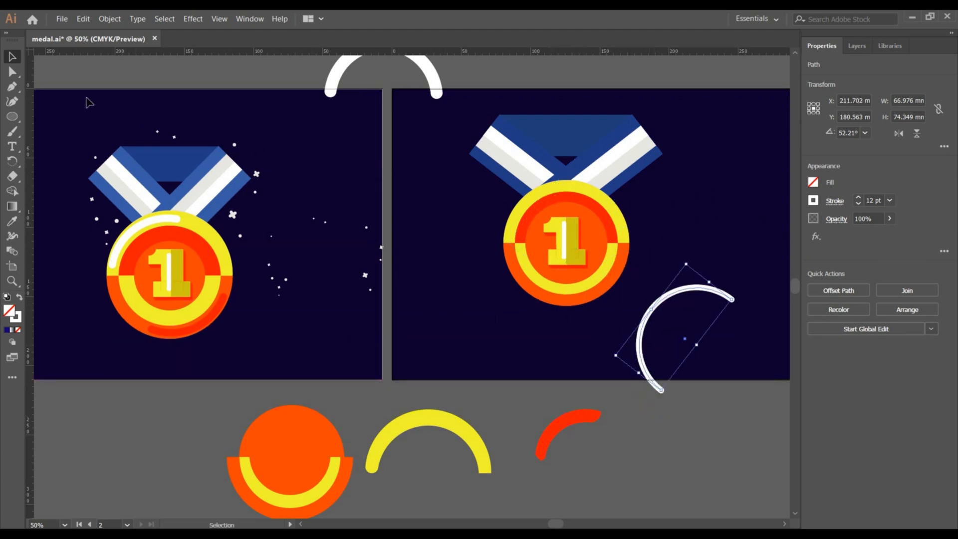
# Delete an end anchor of the arc with Direct Selection to shorten it.
pyautogui.click(12, 71)
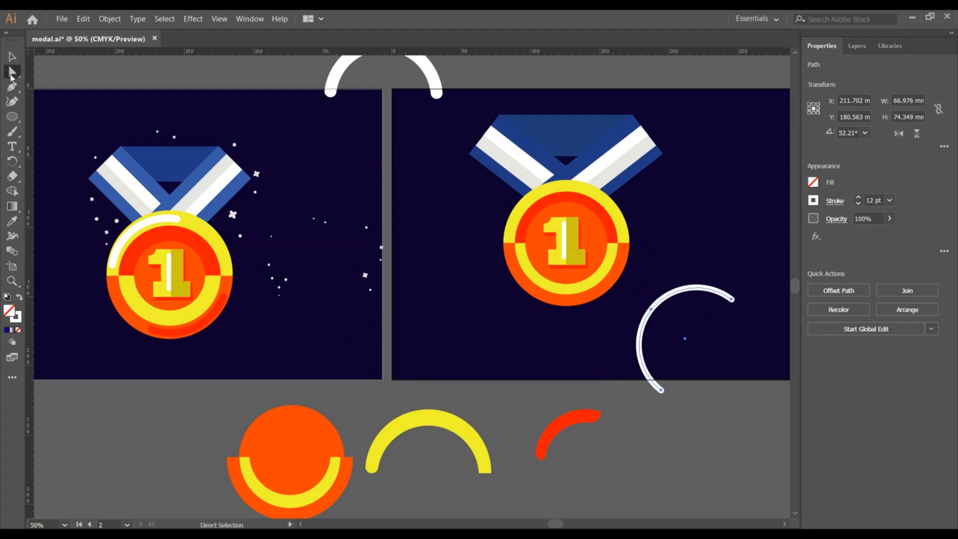
pyautogui.click(663, 391)
pyautogui.press('Delete')
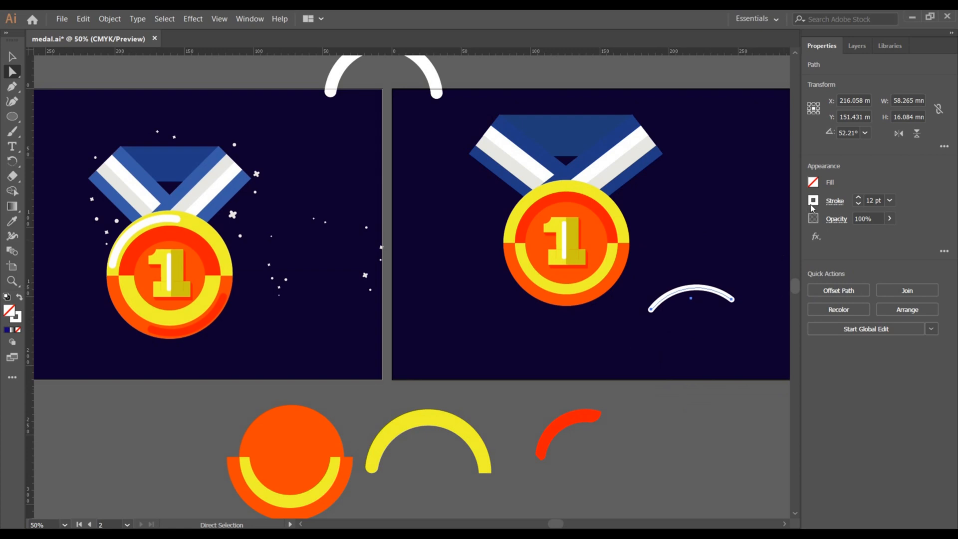
# Edit the short arc's stroke options and place it along the medal's upper-left rim, rotated about 63°.
pyautogui.click(835, 201)
pyautogui.click(760, 237)
pyautogui.press('v')
pyautogui.moveTo(676, 289); pyautogui.dragTo(553, 190)
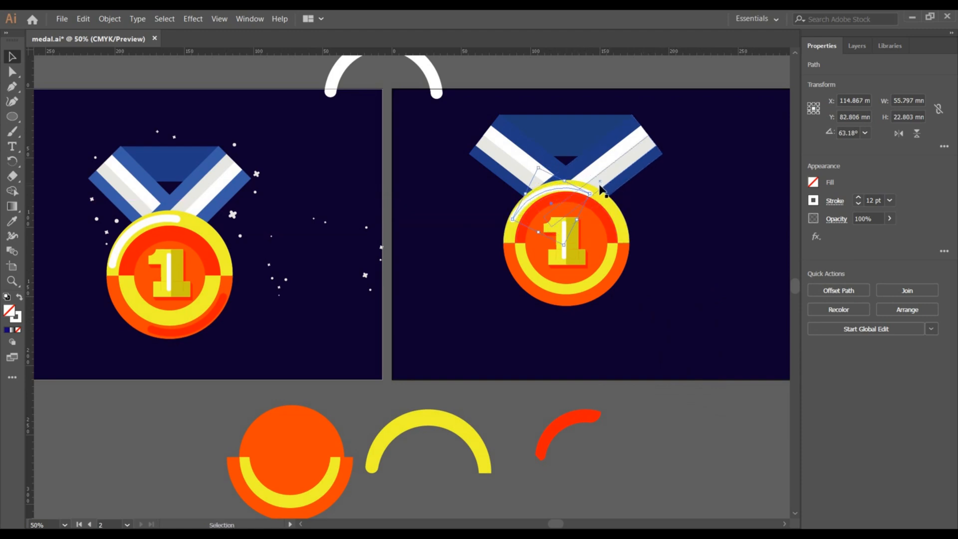
pyautogui.moveTo(594, 192); pyautogui.dragTo(594, 189)
pyautogui.click(645, 217)
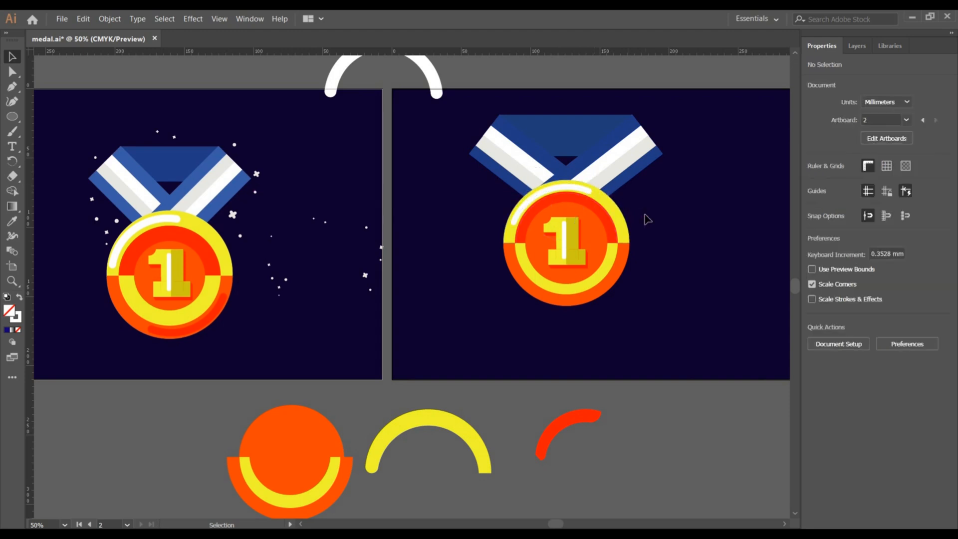
# Expand the short highlight arc's stroke into a filled shape.
pyautogui.click(550, 192)
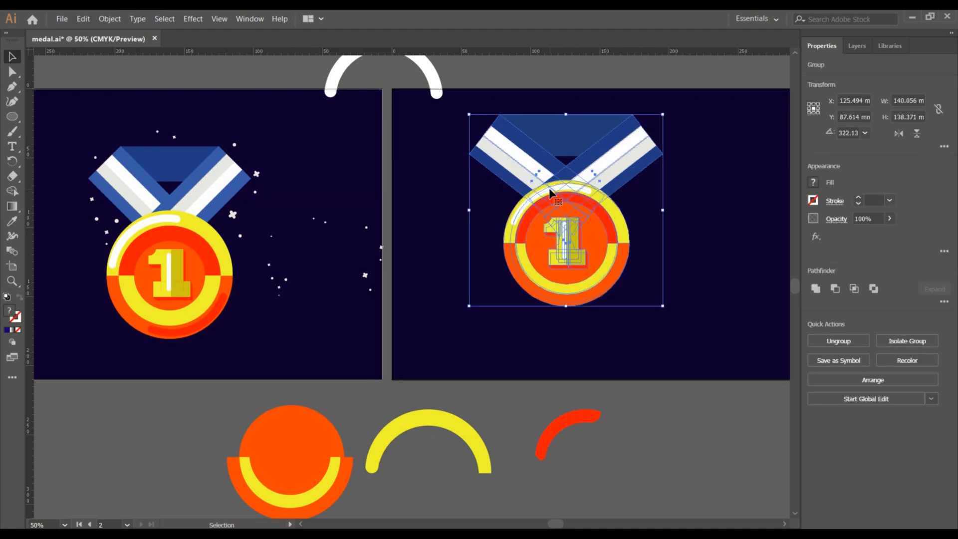
pyautogui.click(710, 220)
pyautogui.click(546, 196)
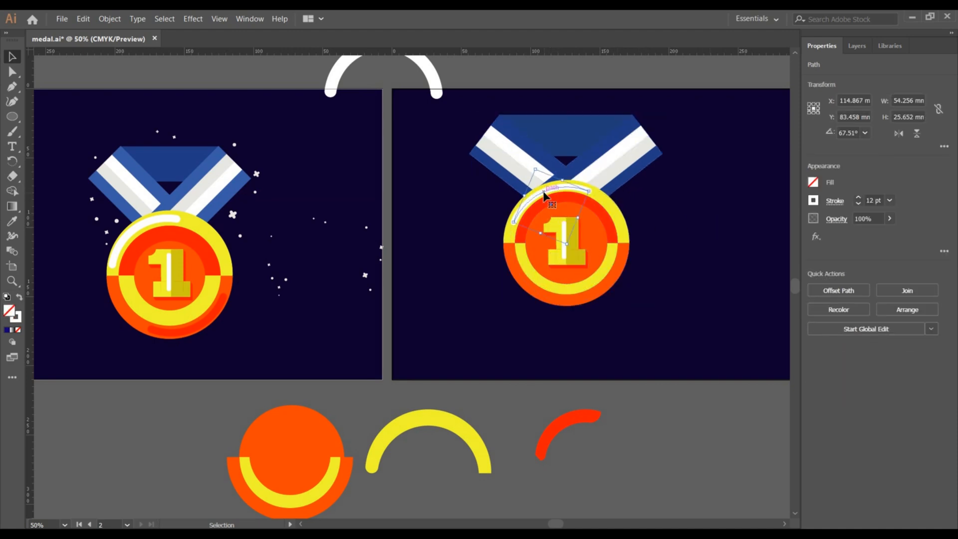
pyautogui.click(110, 19)
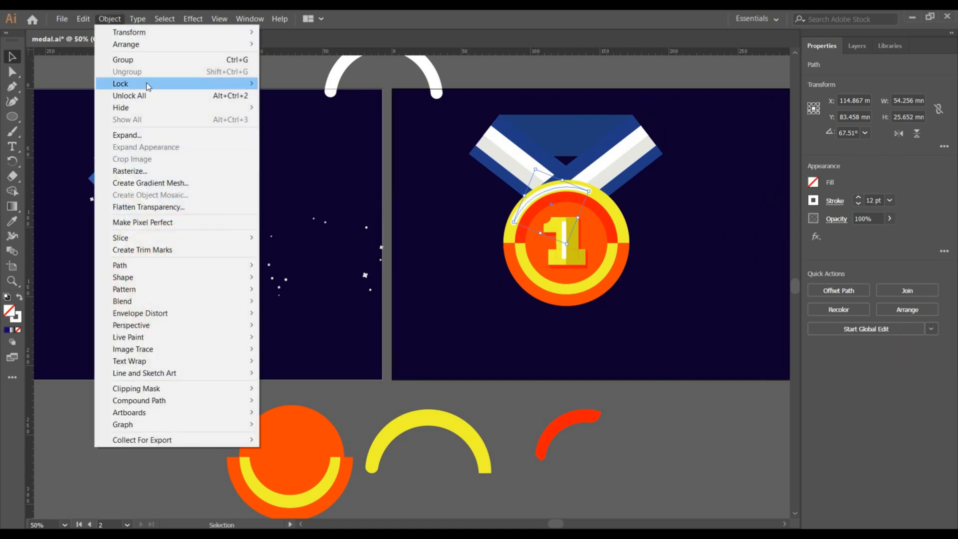
pyautogui.click(178, 136)
pyautogui.click(450, 343)
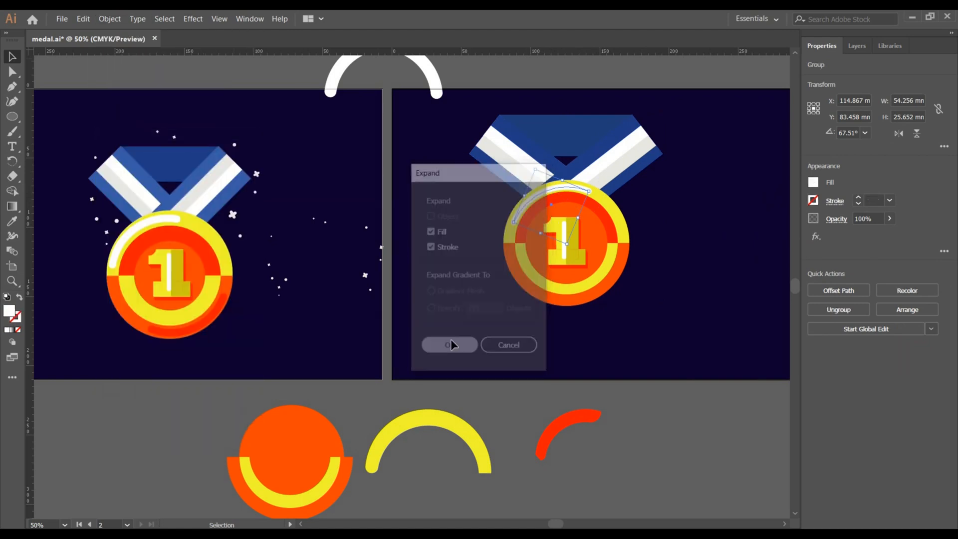
# Flip the expanded highlight vertically and nudge it down toward the medal's lower rim.
pyautogui.press('a')
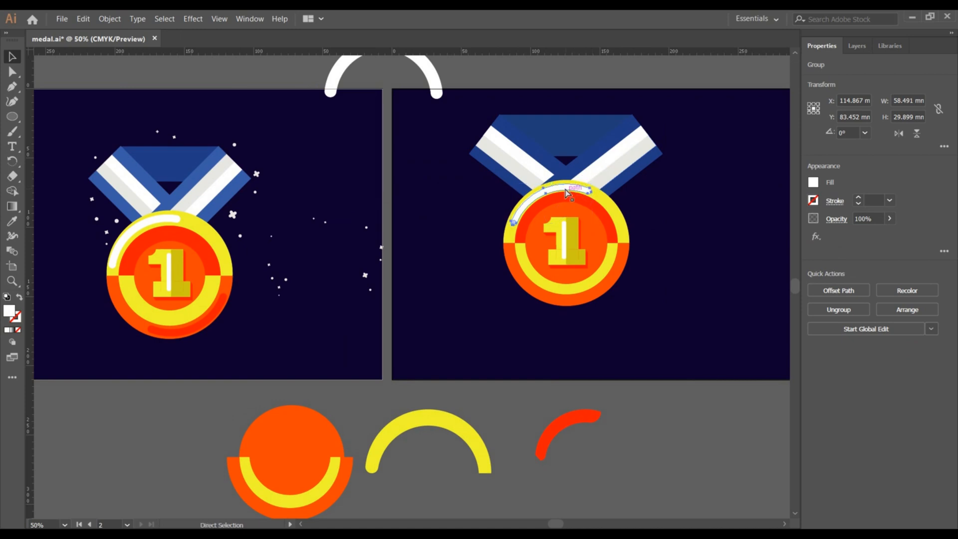
pyautogui.press('v')
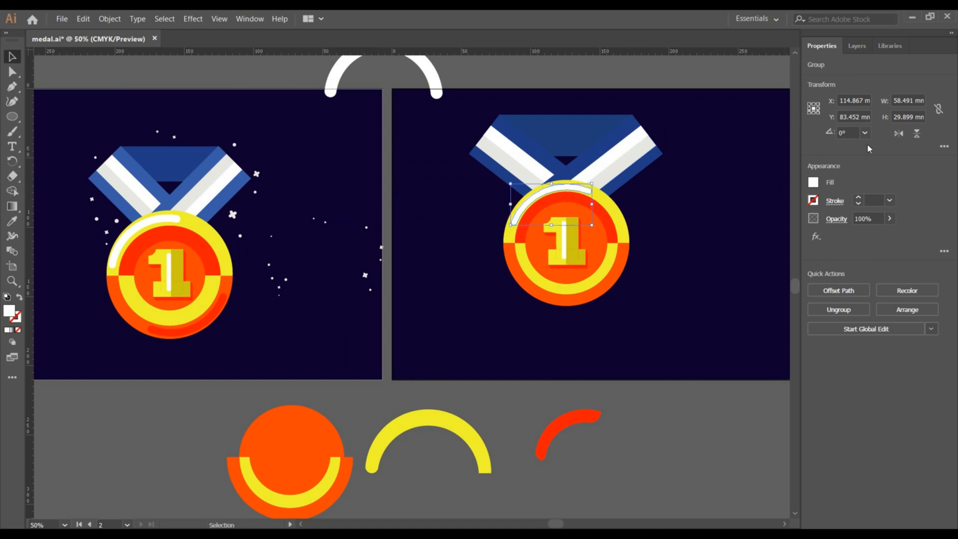
pyautogui.click(913, 135)
pyautogui.press('Down')
pyautogui.press('Down')
pyautogui.press('Down')
pyautogui.press('Down')
pyautogui.press('Down')
pyautogui.press('Down')
pyautogui.press('Down')
pyautogui.press('Down')
pyautogui.press('Down')
pyautogui.press('Down')
pyautogui.press('Down')
pyautogui.press('Down')
pyautogui.press('Down')
pyautogui.press('Down')
pyautogui.press('Down')
pyautogui.press('Down')
pyautogui.press('Down')
pyautogui.press('Down')
pyautogui.press('Down')
pyautogui.press('Down')
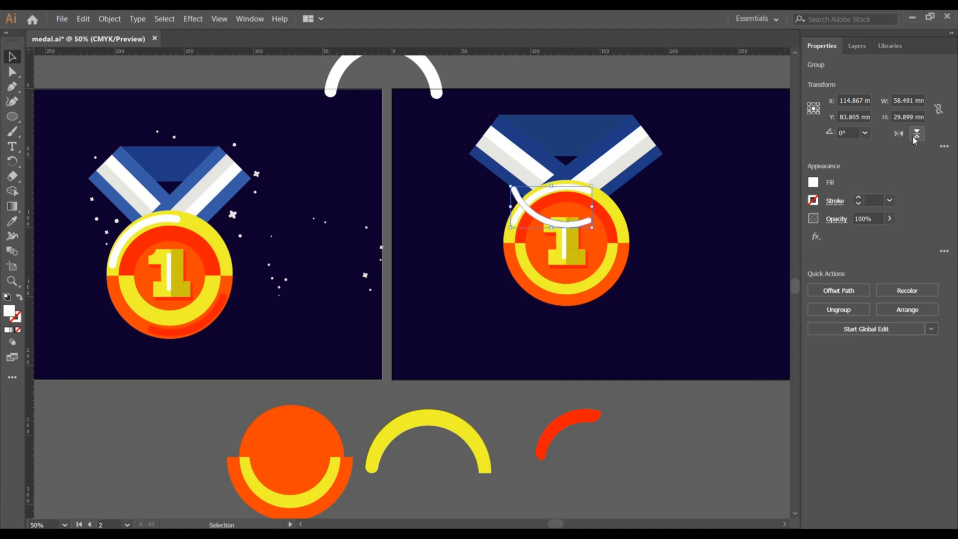
pyautogui.press('Down')
pyautogui.press('Down')
pyautogui.press('Down')
pyautogui.press('Down')
pyautogui.press('Down')
pyautogui.press('Down')
pyautogui.press('Down')
pyautogui.press('Down')
pyautogui.press('Down')
pyautogui.press('Down')
pyautogui.press('Down')
pyautogui.press('Down')
pyautogui.press('Down')
pyautogui.press('Down')
pyautogui.press('Down')
pyautogui.press('Down')
pyautogui.press('Down')
pyautogui.press('Down')
pyautogui.press('Down')
pyautogui.press('Down')
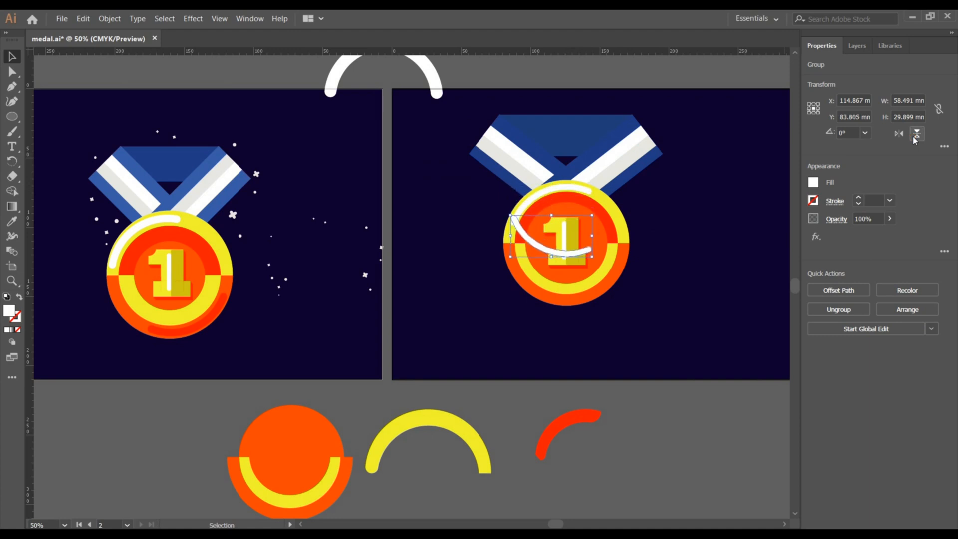
pyautogui.press('Down')
pyautogui.press('Down')
pyautogui.press('Down')
pyautogui.press('Down')
pyautogui.press('Down')
pyautogui.press('Down')
pyautogui.press('Down')
pyautogui.press('Down')
pyautogui.press('Down')
pyautogui.press('Down')
pyautogui.press('Down')
pyautogui.press('Down')
pyautogui.press('Down')
pyautogui.press('Down')
pyautogui.press('Down')
pyautogui.press('Down')
pyautogui.press('Down')
pyautogui.press('Down')
pyautogui.press('Down')
pyautogui.press('Down')
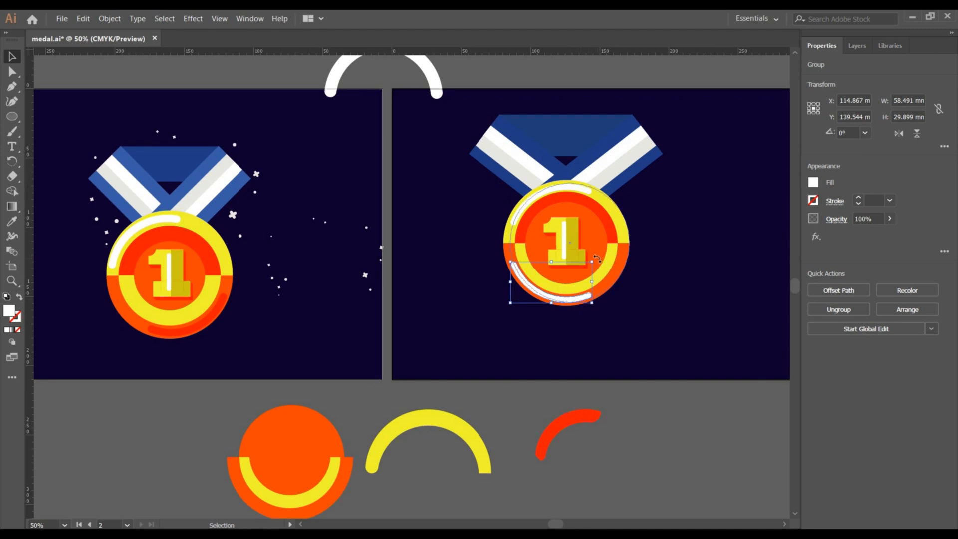
# Rotate the lower highlight to about 49° so it follows the medal's lower-right rim.
pyautogui.moveTo(596, 258); pyautogui.dragTo(622, 271)
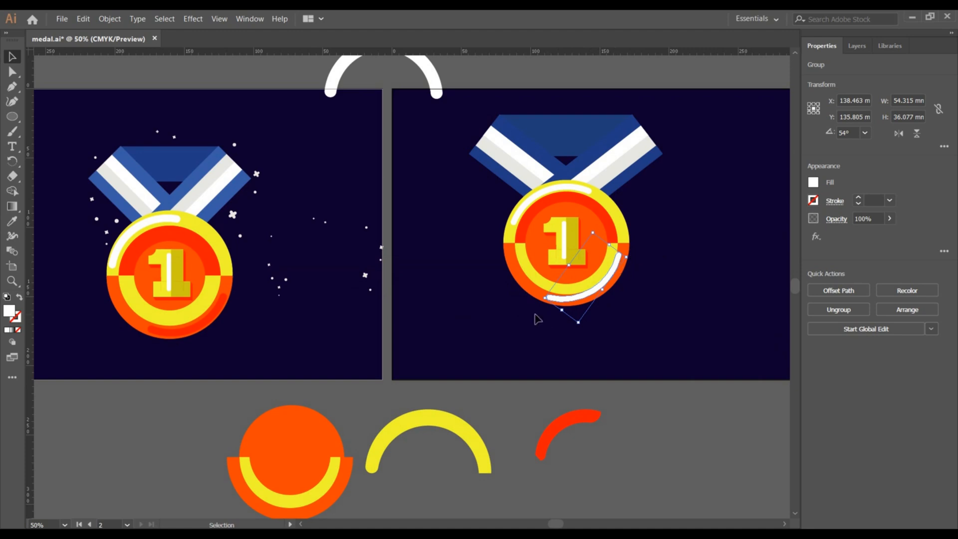
pyautogui.moveTo(543, 299); pyautogui.dragTo(585, 301)
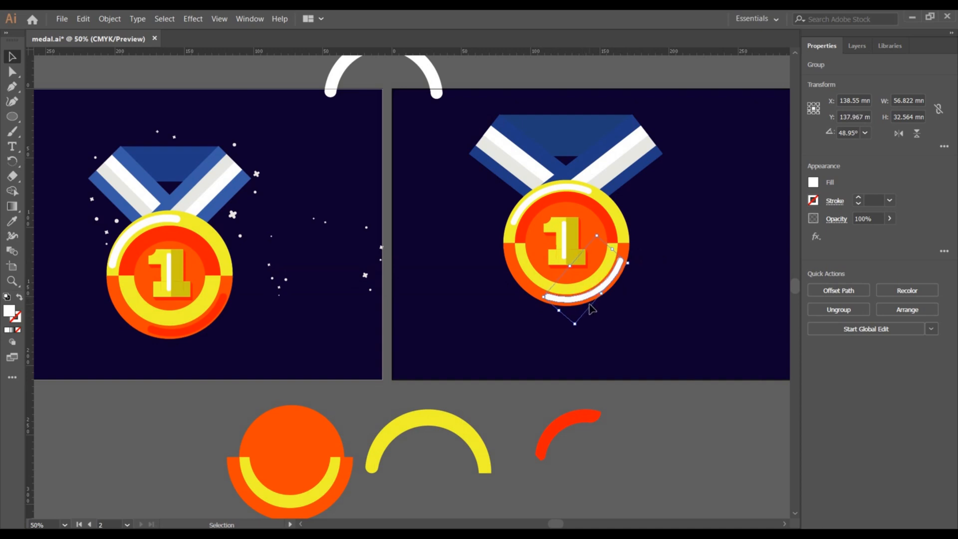
pyautogui.click(656, 338)
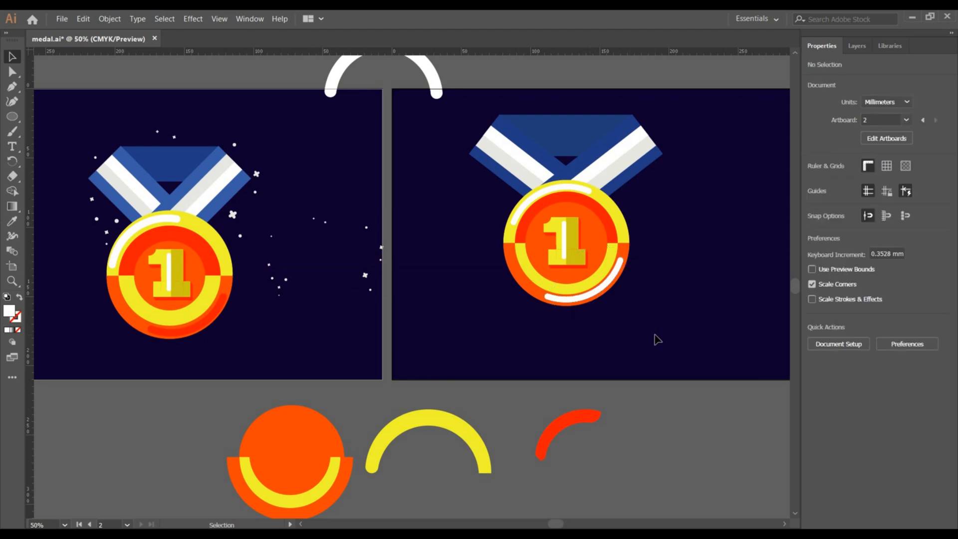
# Sample the red-orange colour from the reference medal's lower rim onto the lower highlight with the Eyedropper.
pyautogui.click(599, 300)
pyautogui.click(10, 224)
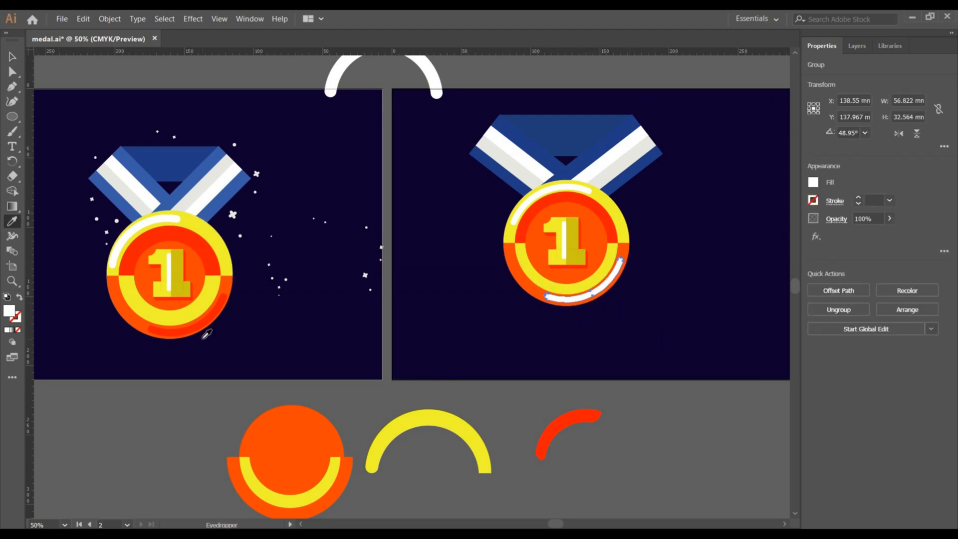
pyautogui.click(187, 330)
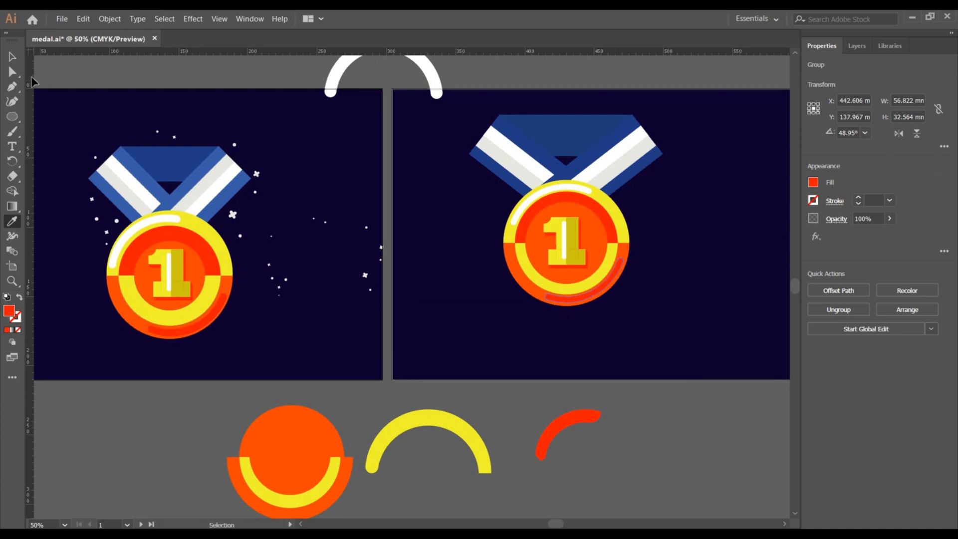
pyautogui.press('v')
pyautogui.click(555, 325)
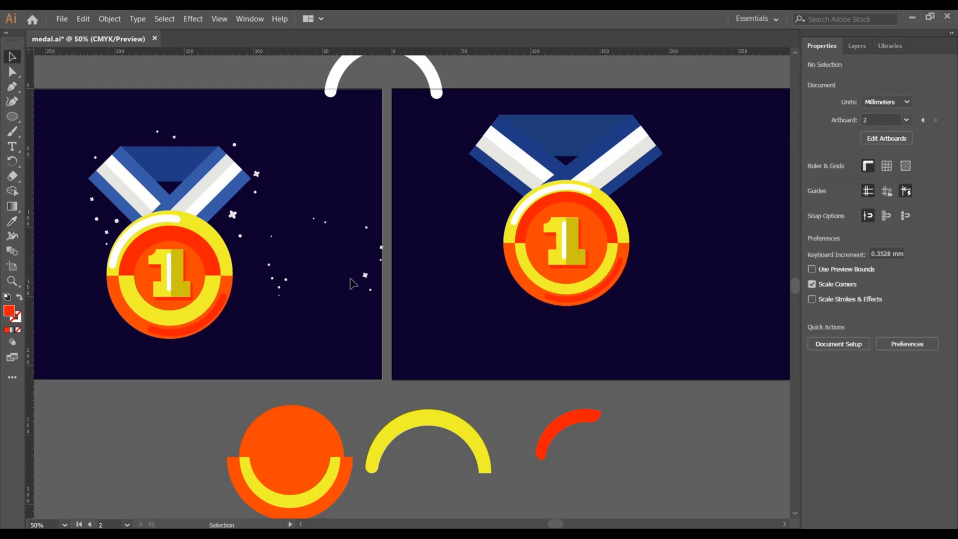
# Move the group of sparkles from the reference artboard onto the new medal's ribbon area.
pyautogui.moveTo(365, 275); pyautogui.dragTo(598, 152)
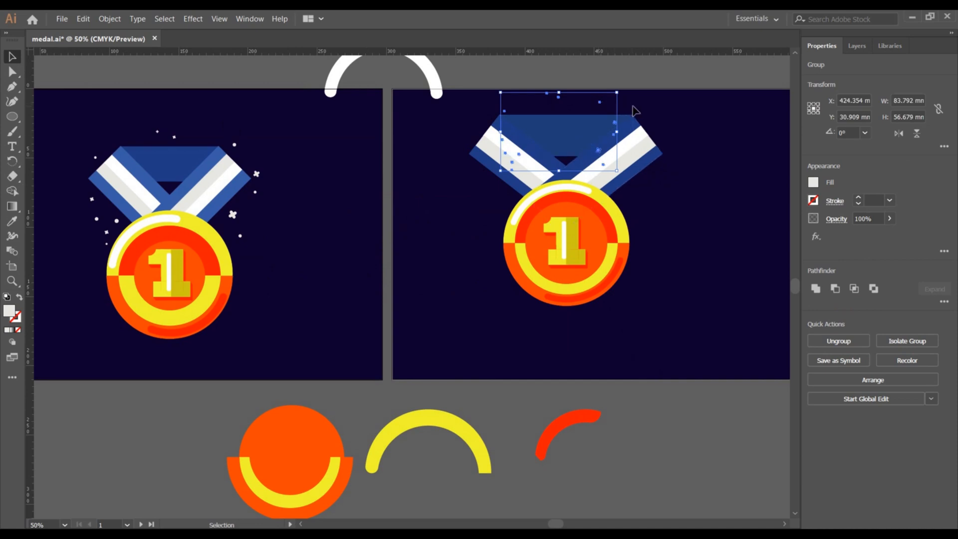
pyautogui.rightClick(601, 103)
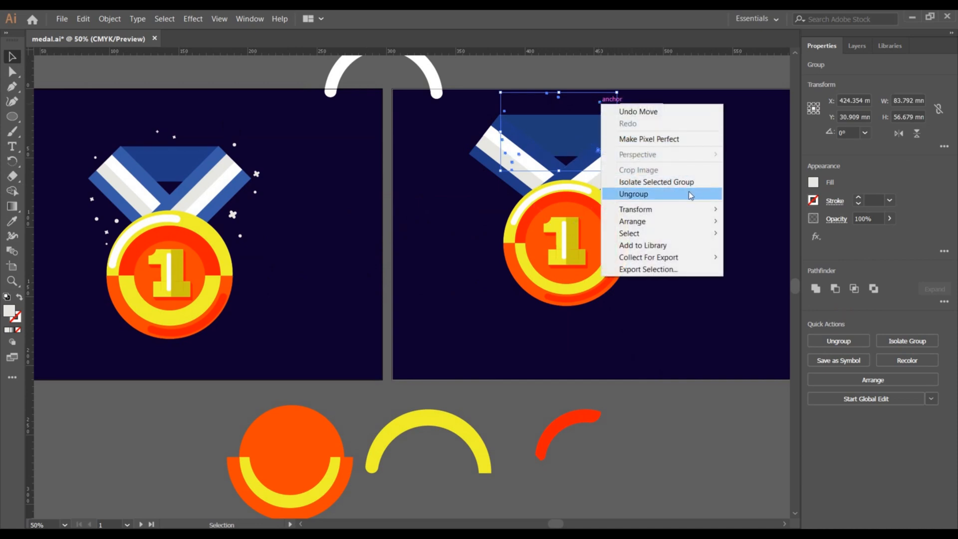
pyautogui.click(735, 218)
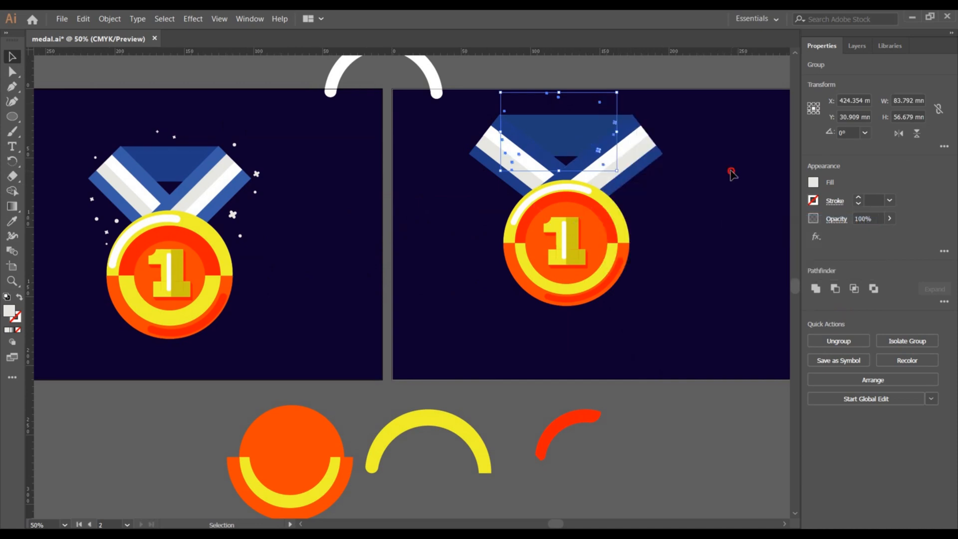
# Enlarge the sparkles group to about 126 mm wide and position it around the ribbon and upper medal.
pyautogui.click(718, 154)
pyautogui.moveTo(605, 102); pyautogui.dragTo(620, 103)
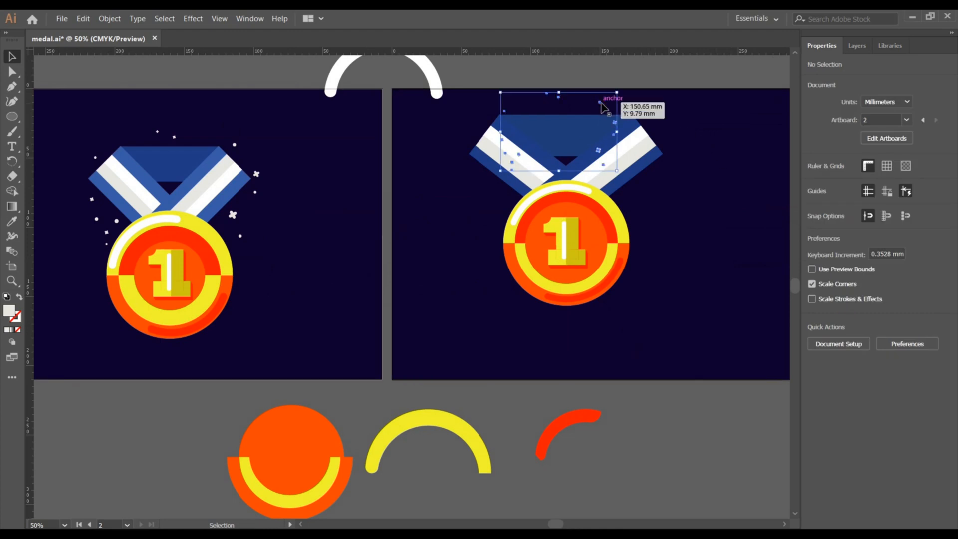
pyautogui.moveTo(618, 170); pyautogui.dragTo(647, 191)
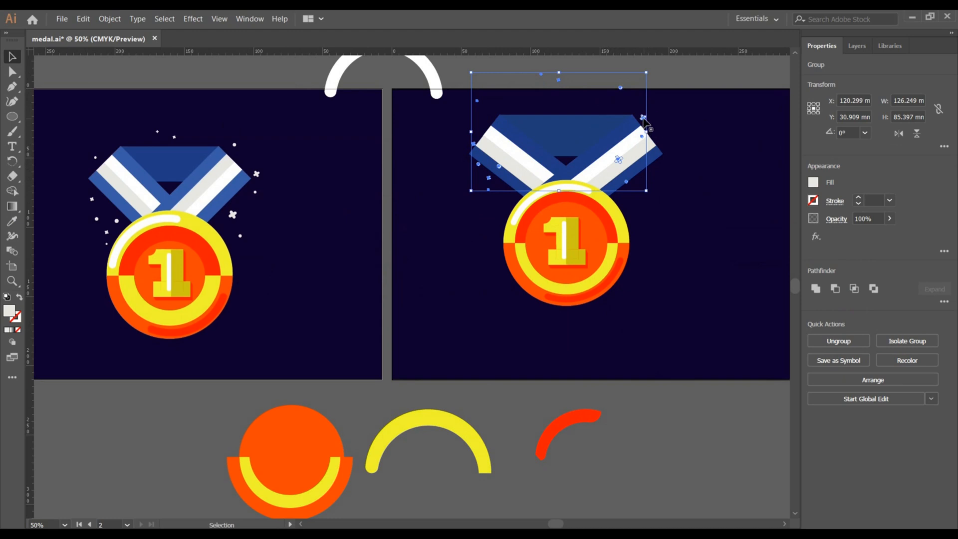
pyautogui.moveTo(643, 118); pyautogui.dragTo(649, 133)
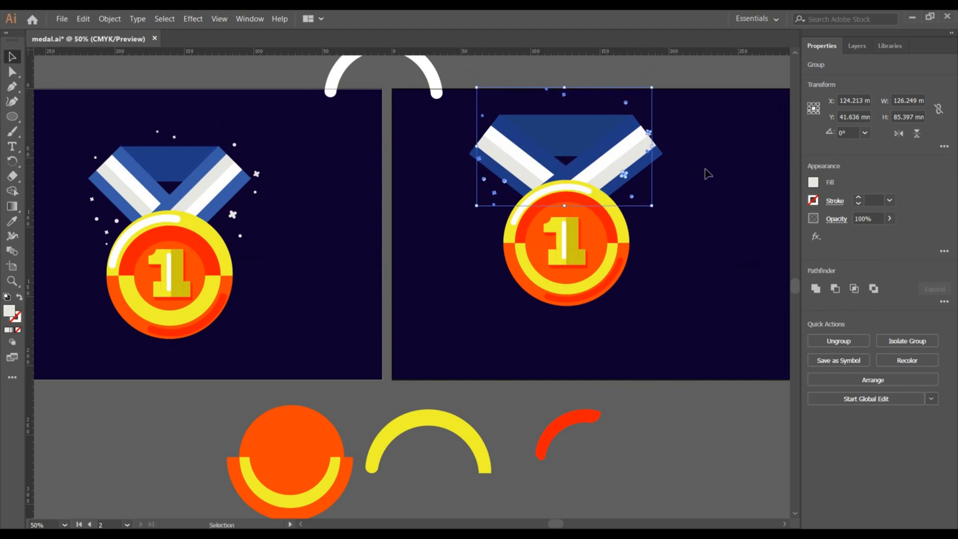
pyautogui.moveTo(652, 206); pyautogui.dragTo(669, 218)
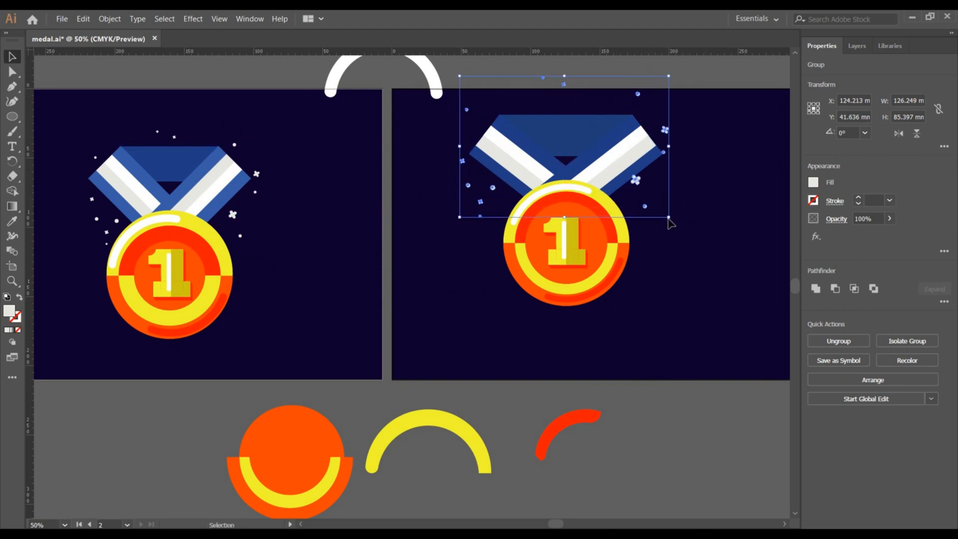
pyautogui.moveTo(674, 308); pyautogui.dragTo(551, 179)
pyautogui.rightClick(551, 183)
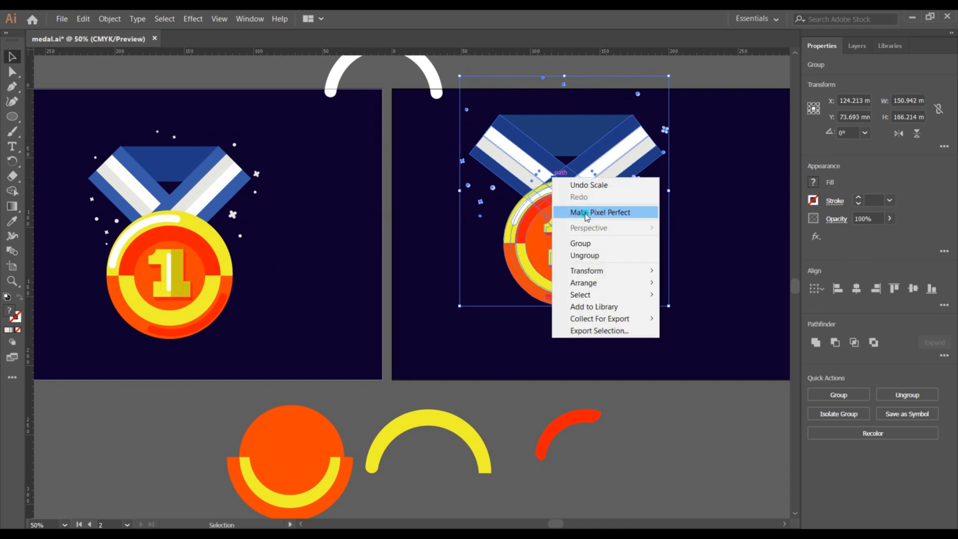
pyautogui.moveTo(538, 165); pyautogui.dragTo(594, 193)
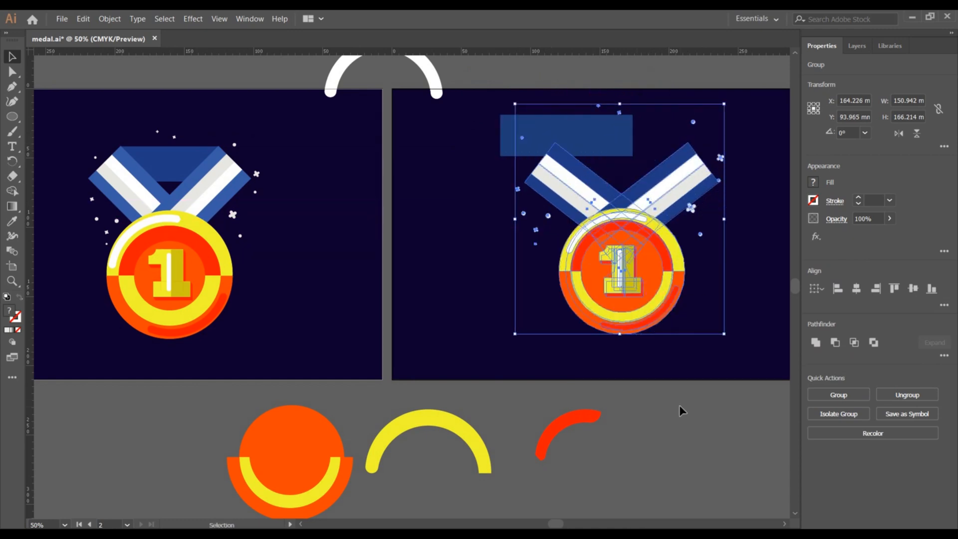
pyautogui.click(678, 405)
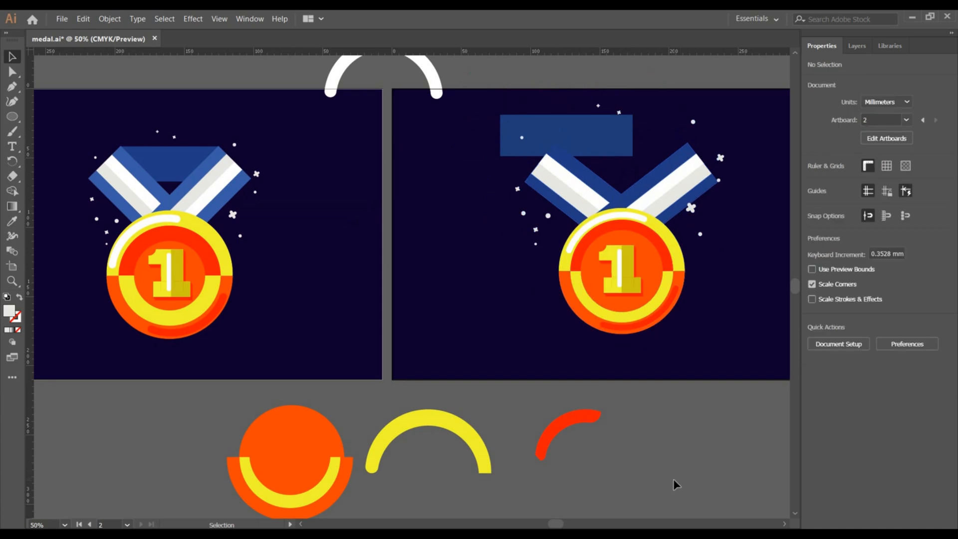
pyautogui.hotkey('ctrl', 'z')
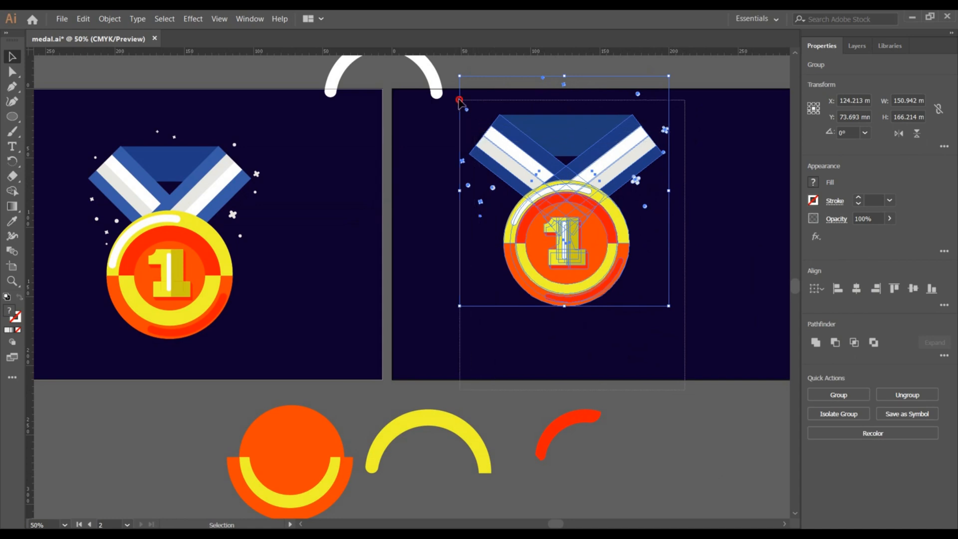
# Group all parts of the new medal with its sparkles and move the group toward the artboard's centre.
pyautogui.keyDown('shift'); pyautogui.click(490, 145); pyautogui.keyUp('shift')
pyautogui.hotkey('ctrl', 'g')
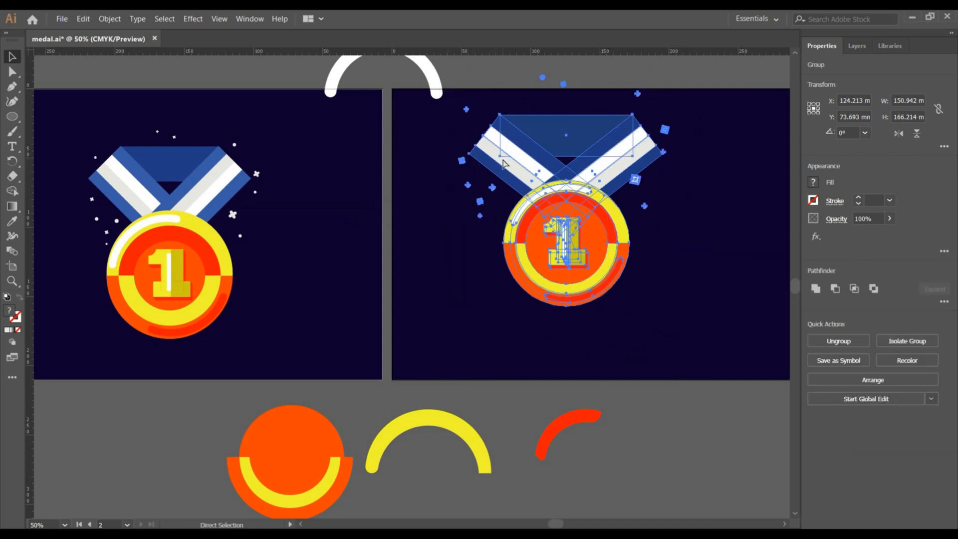
pyautogui.moveTo(565, 188); pyautogui.dragTo(629, 216)
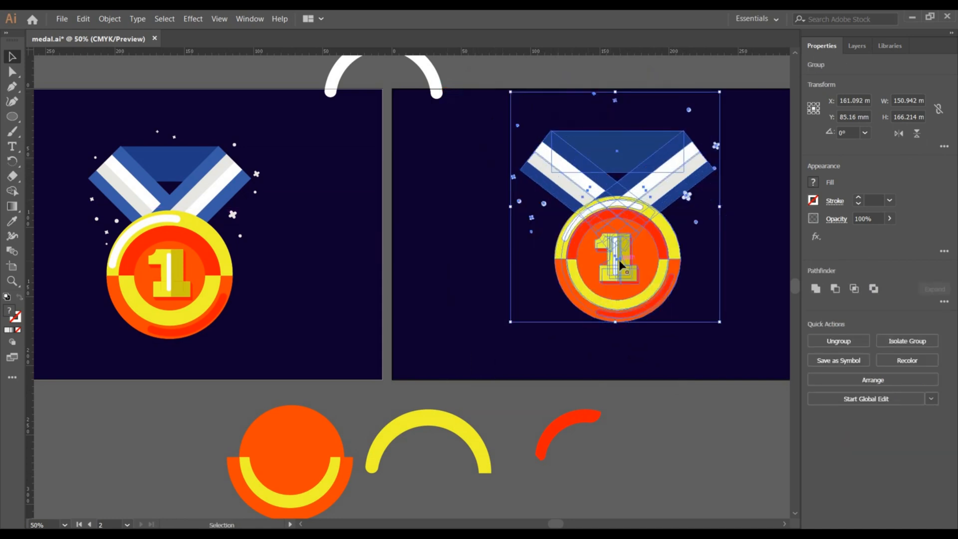
pyautogui.click(659, 356)
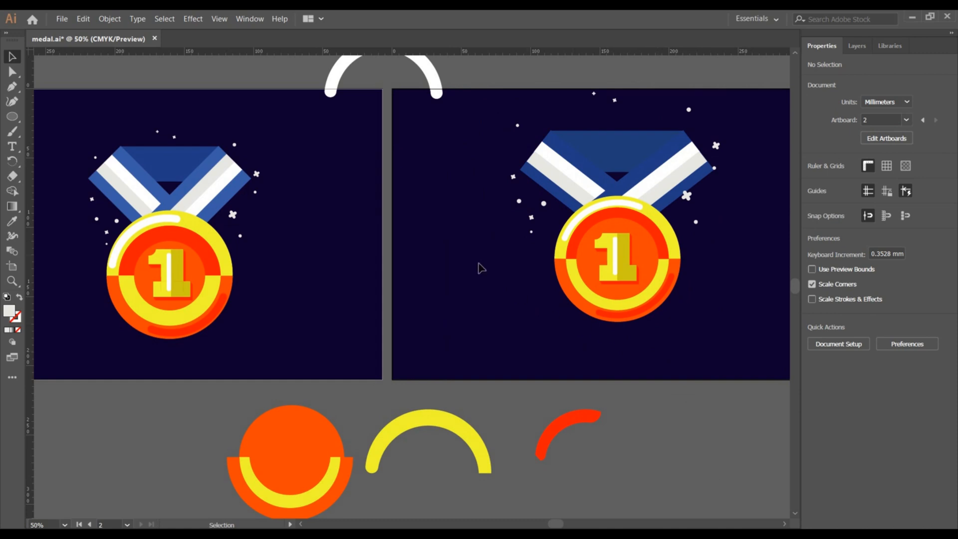